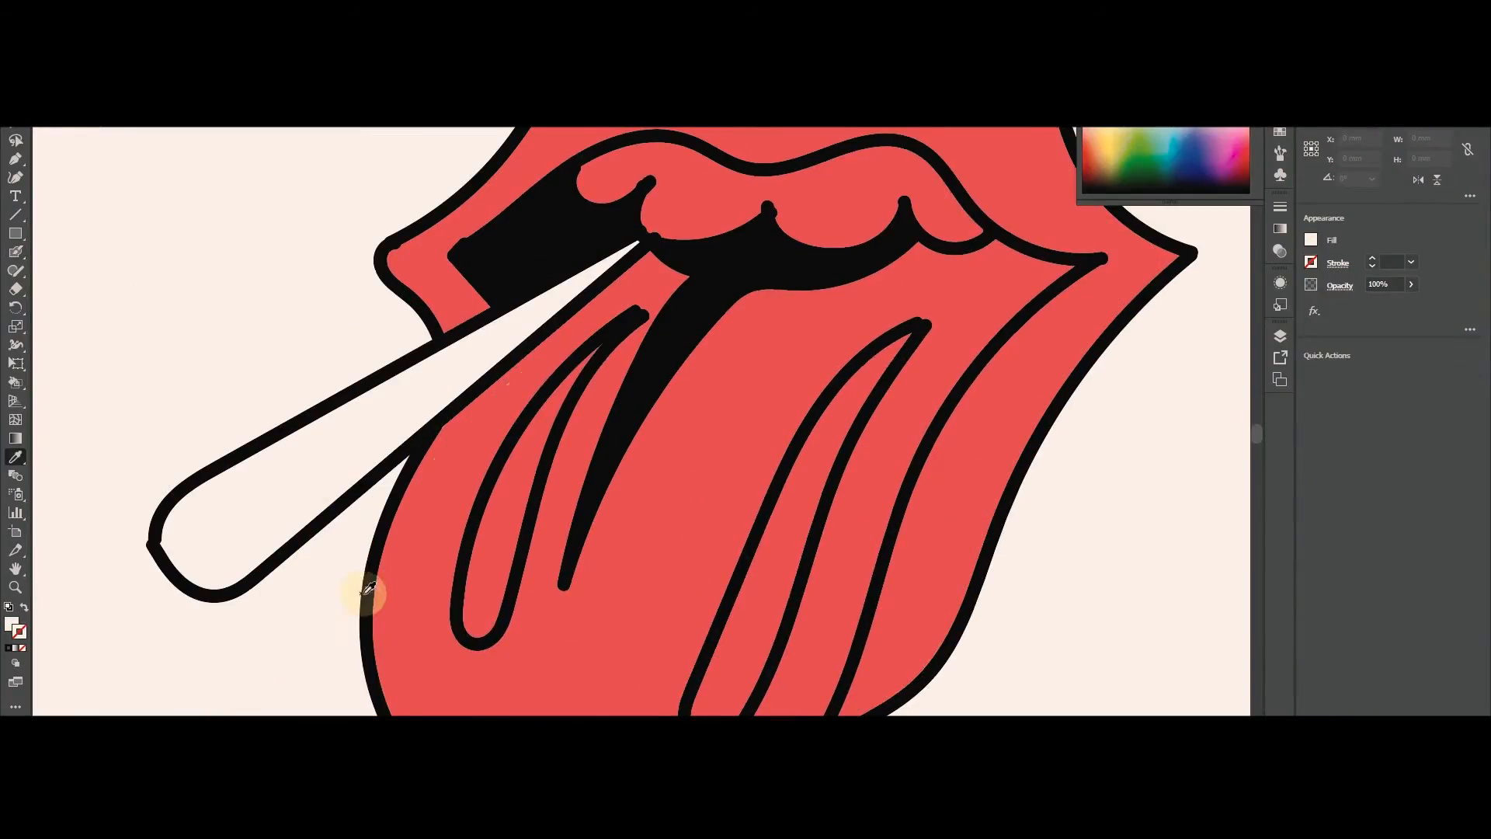
pyautogui.moveTo(536, 396); pyautogui.dragTo(497, 481)
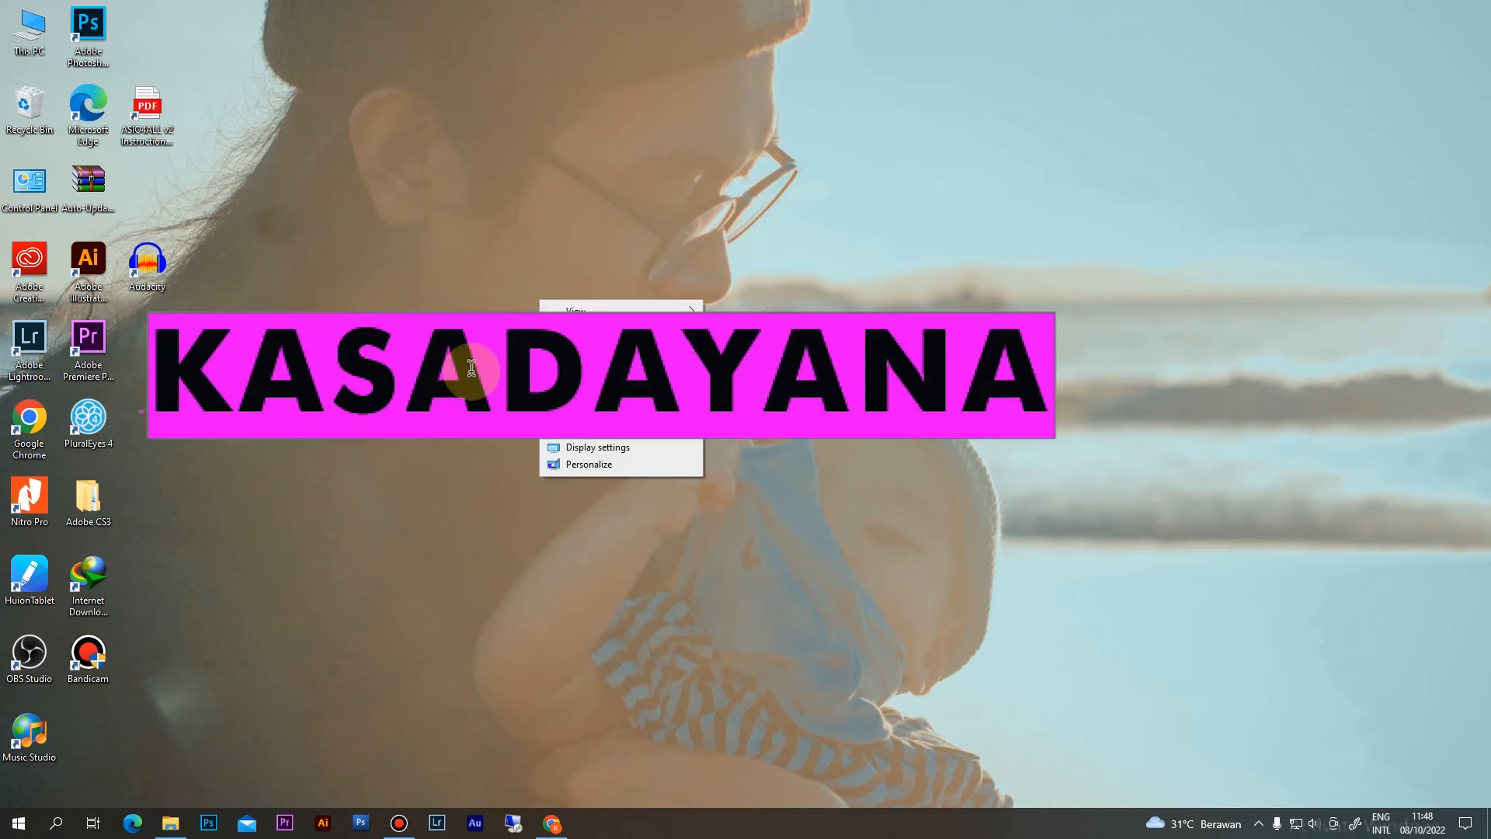
pyautogui.click(472, 366)
pyautogui.rightClick(579, 341)
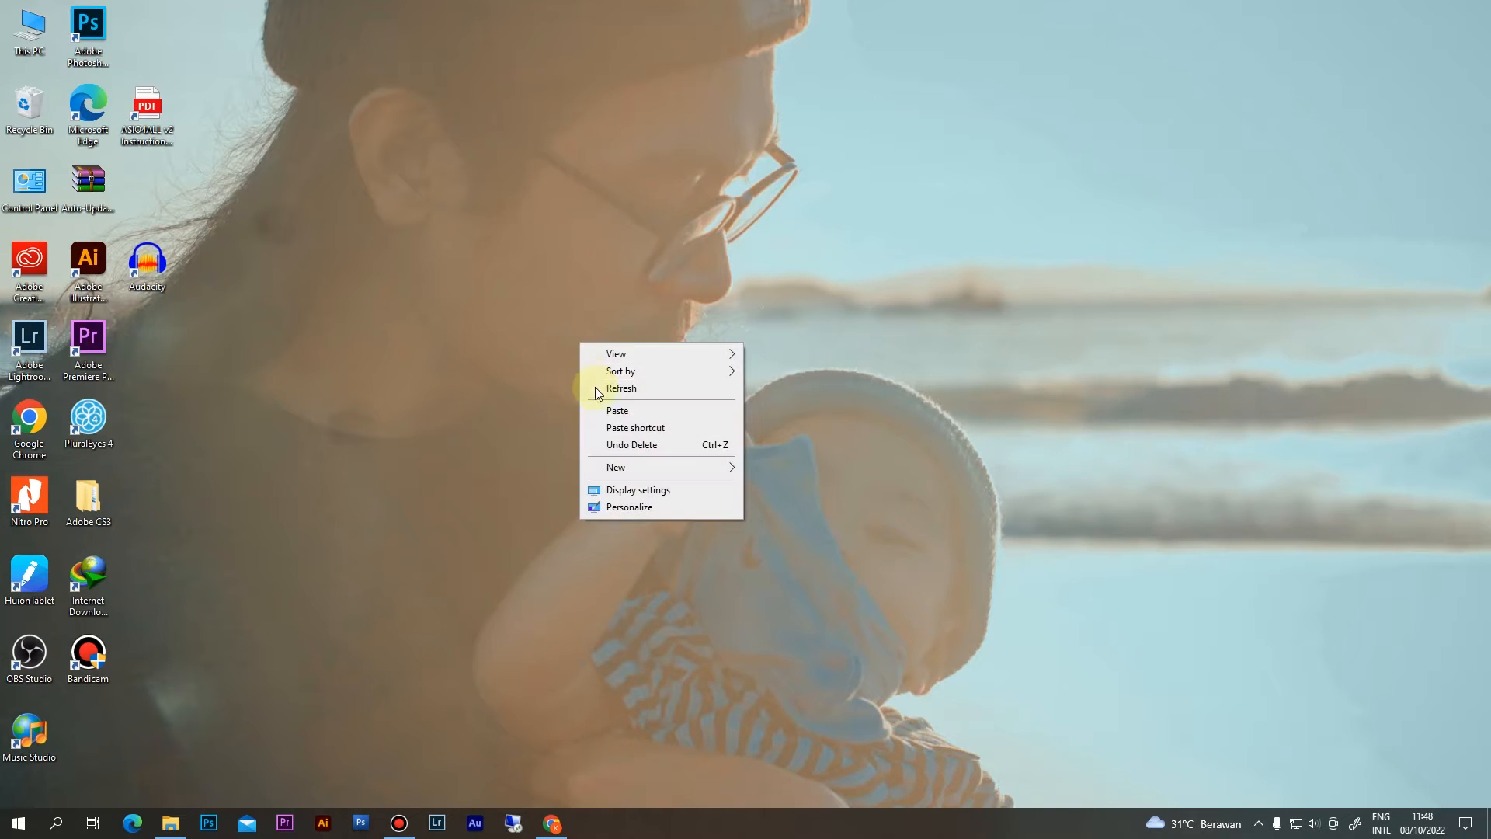
pyautogui.click(596, 387)
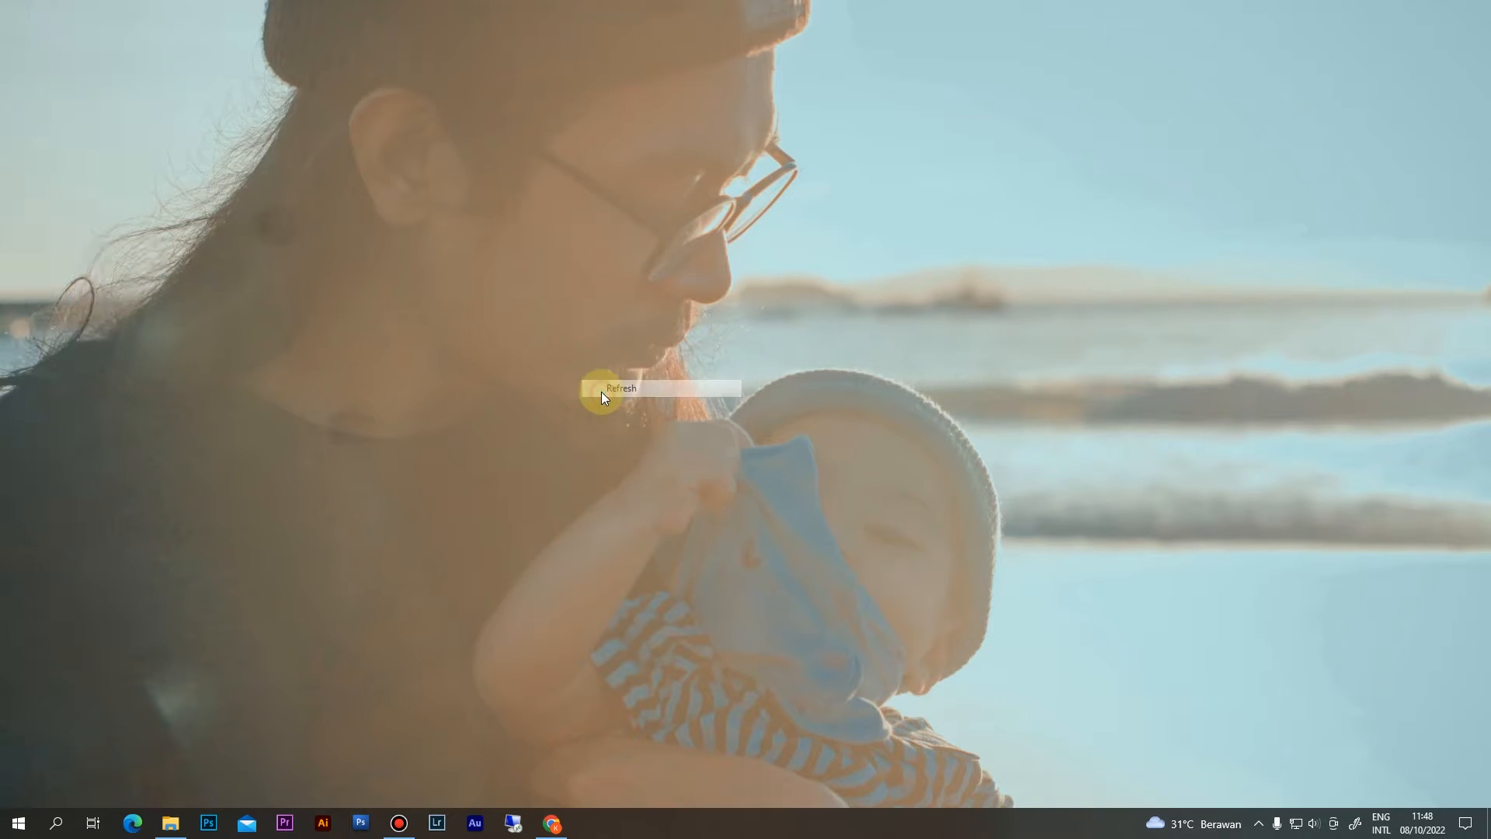
pyautogui.rightClick(431, 464)
pyautogui.click(467, 512)
pyautogui.rightClick(467, 514)
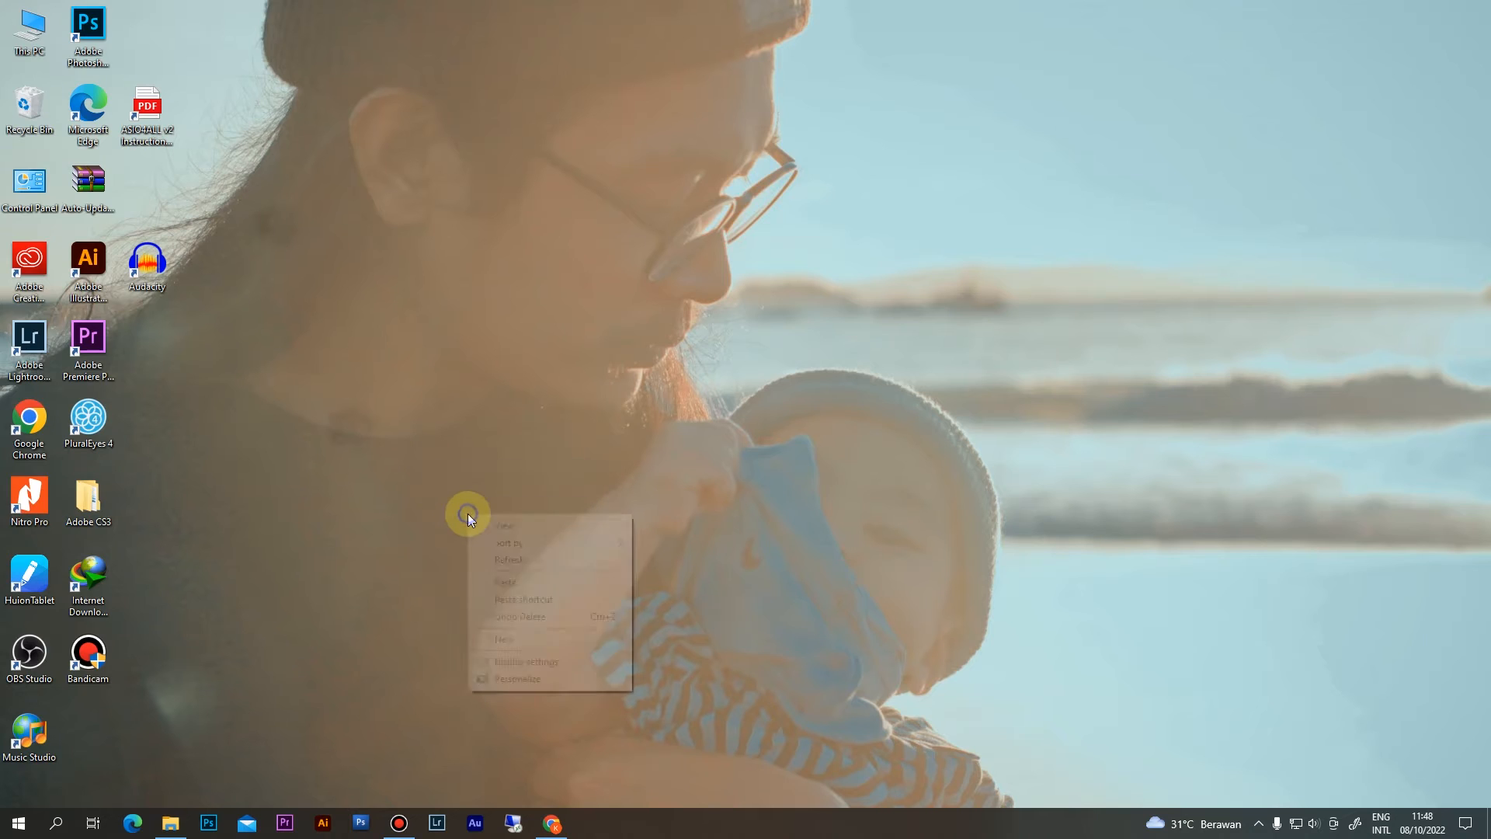
pyautogui.click(501, 561)
pyautogui.rightClick(474, 506)
pyautogui.click(497, 553)
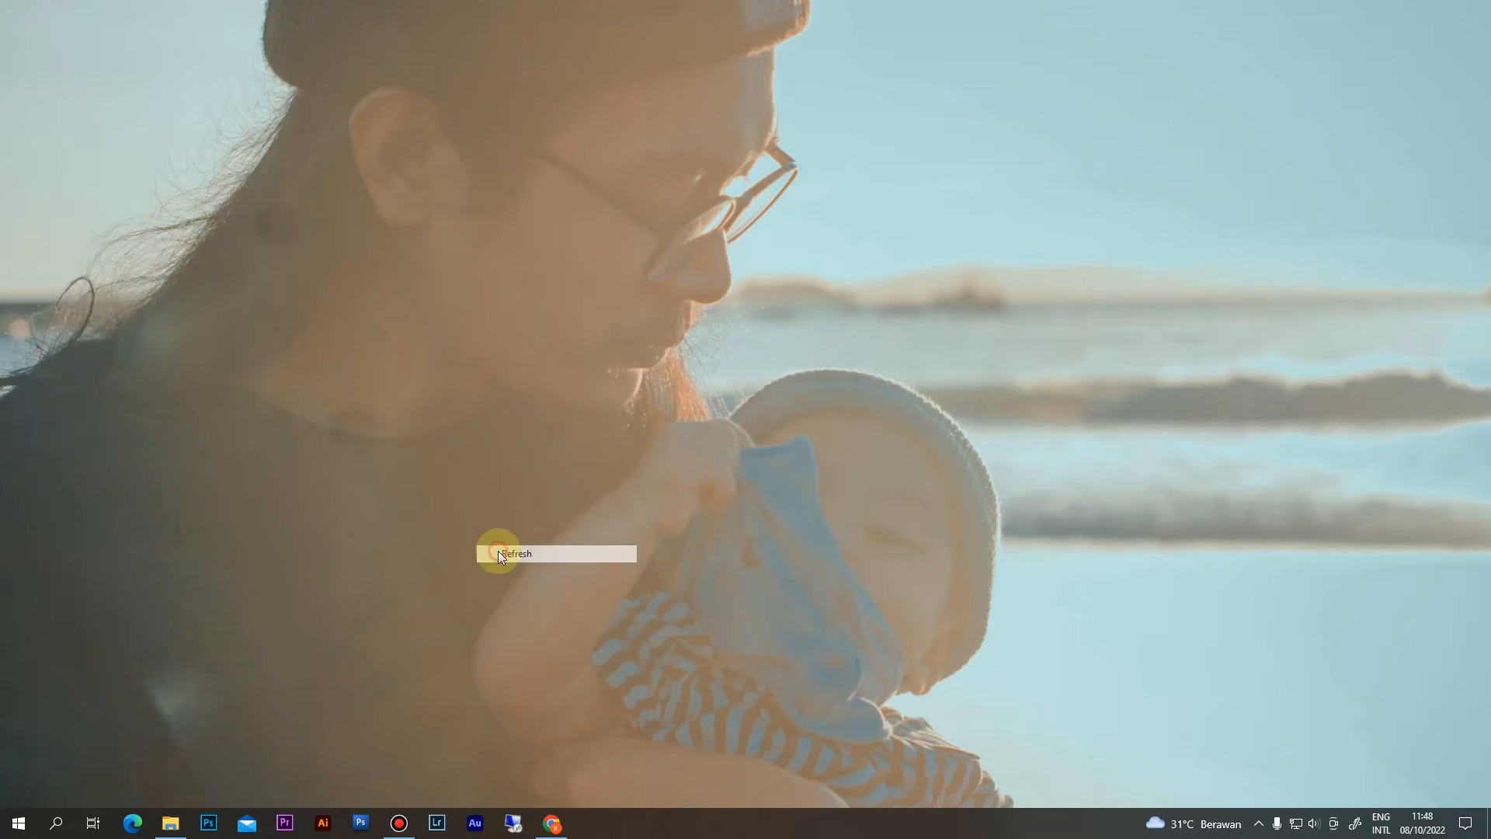
pyautogui.rightClick(482, 467)
pyautogui.click(519, 521)
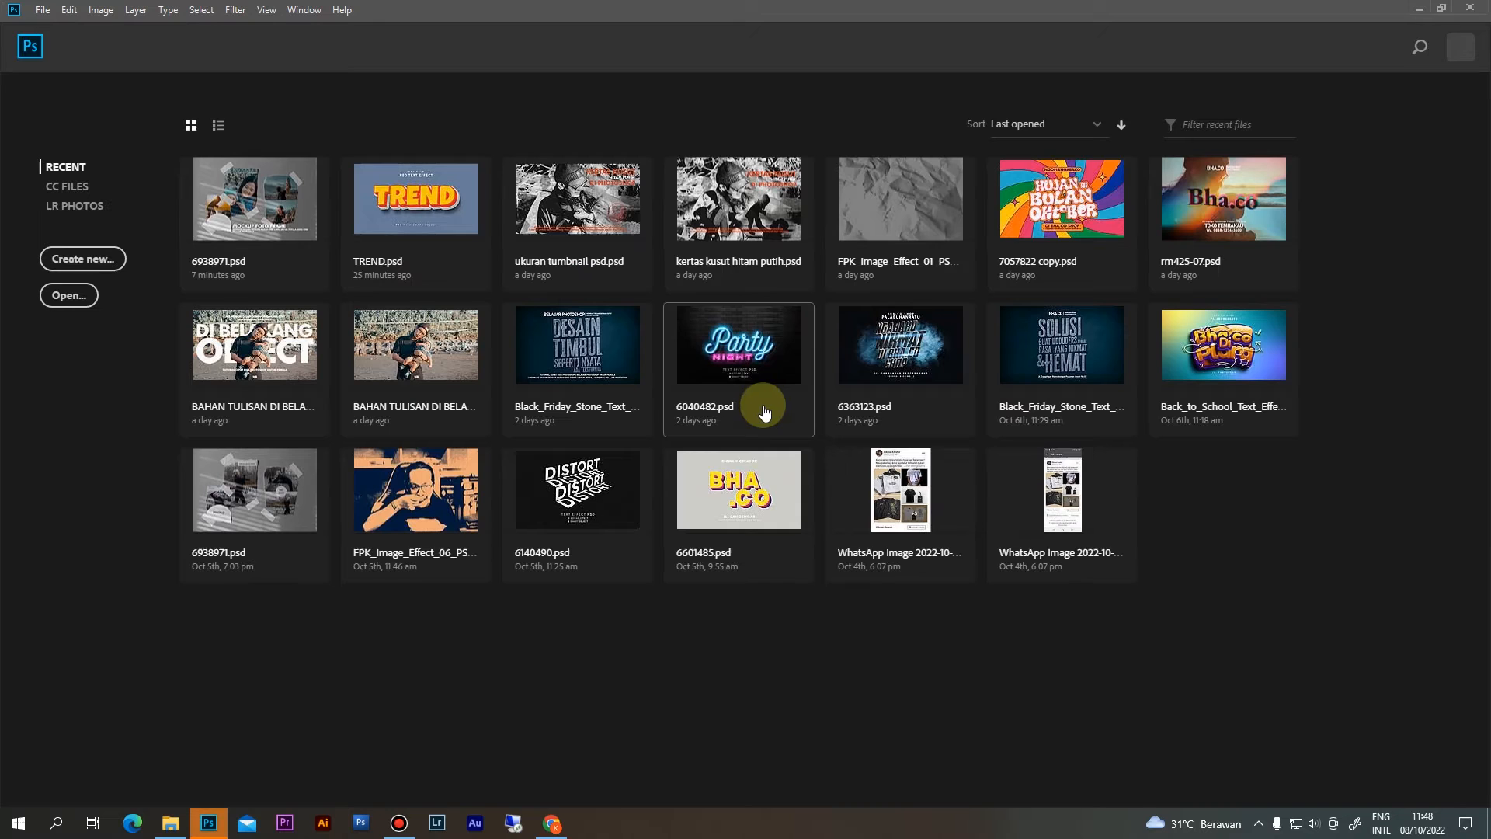
# Open the 6938971 PSD from the 15. MOCKUP FOTO FRAME REAL folder and collapse the type layer properties.
pyautogui.click(168, 829)
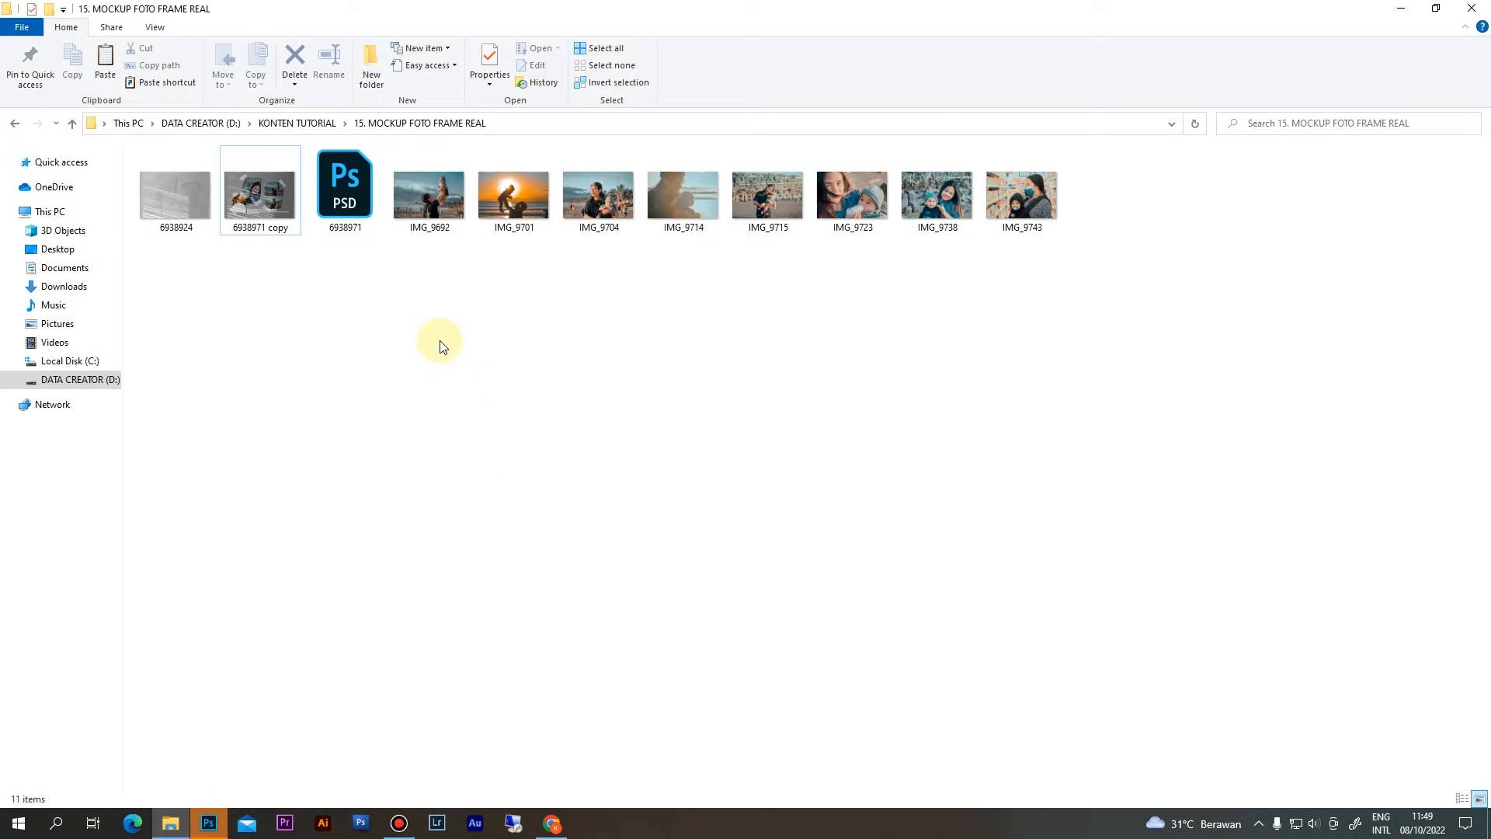
pyautogui.click(342, 337)
pyautogui.click(340, 196)
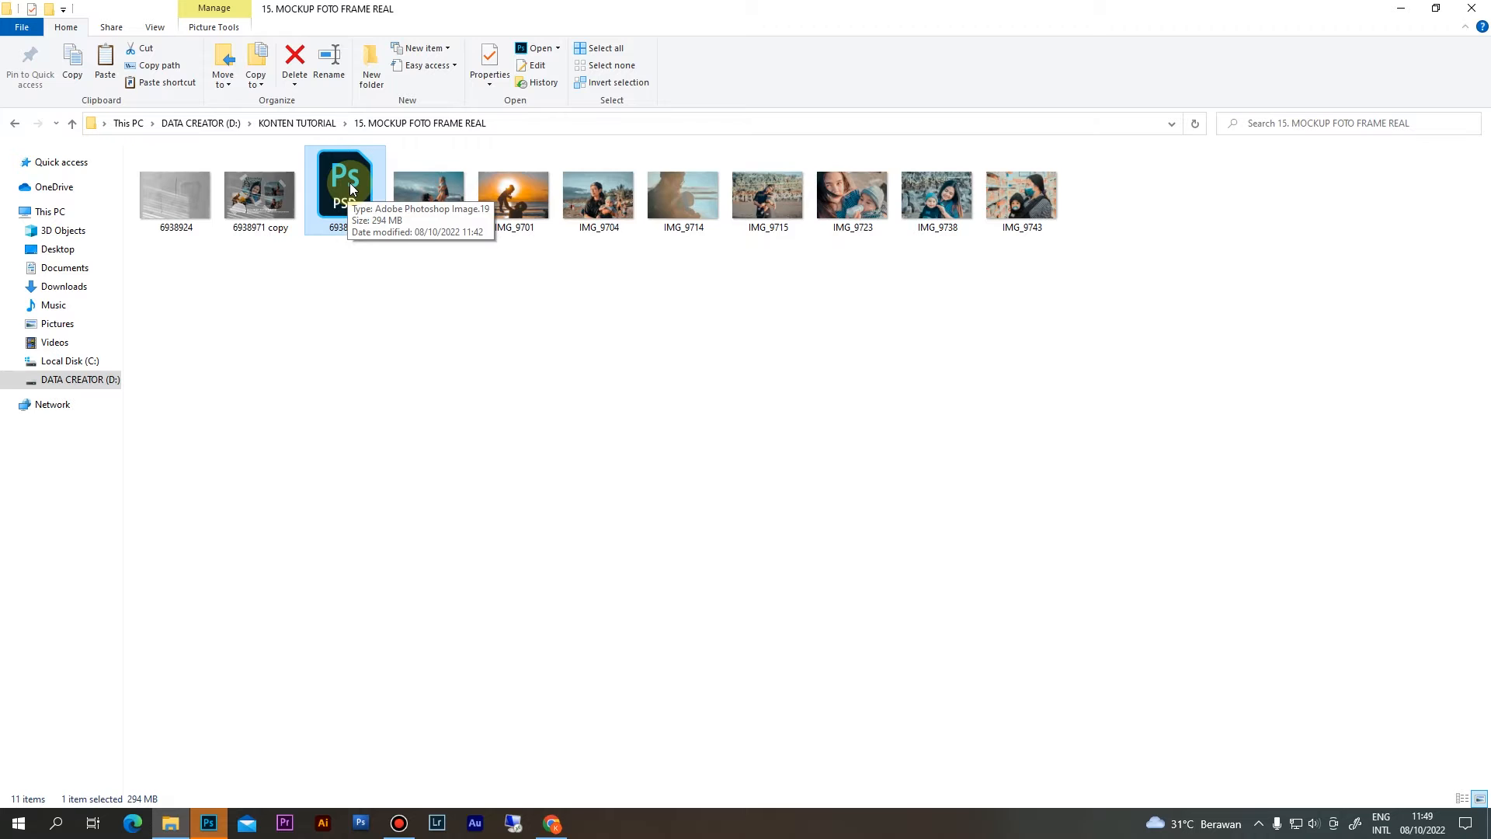
pyautogui.doubleClick(351, 189)
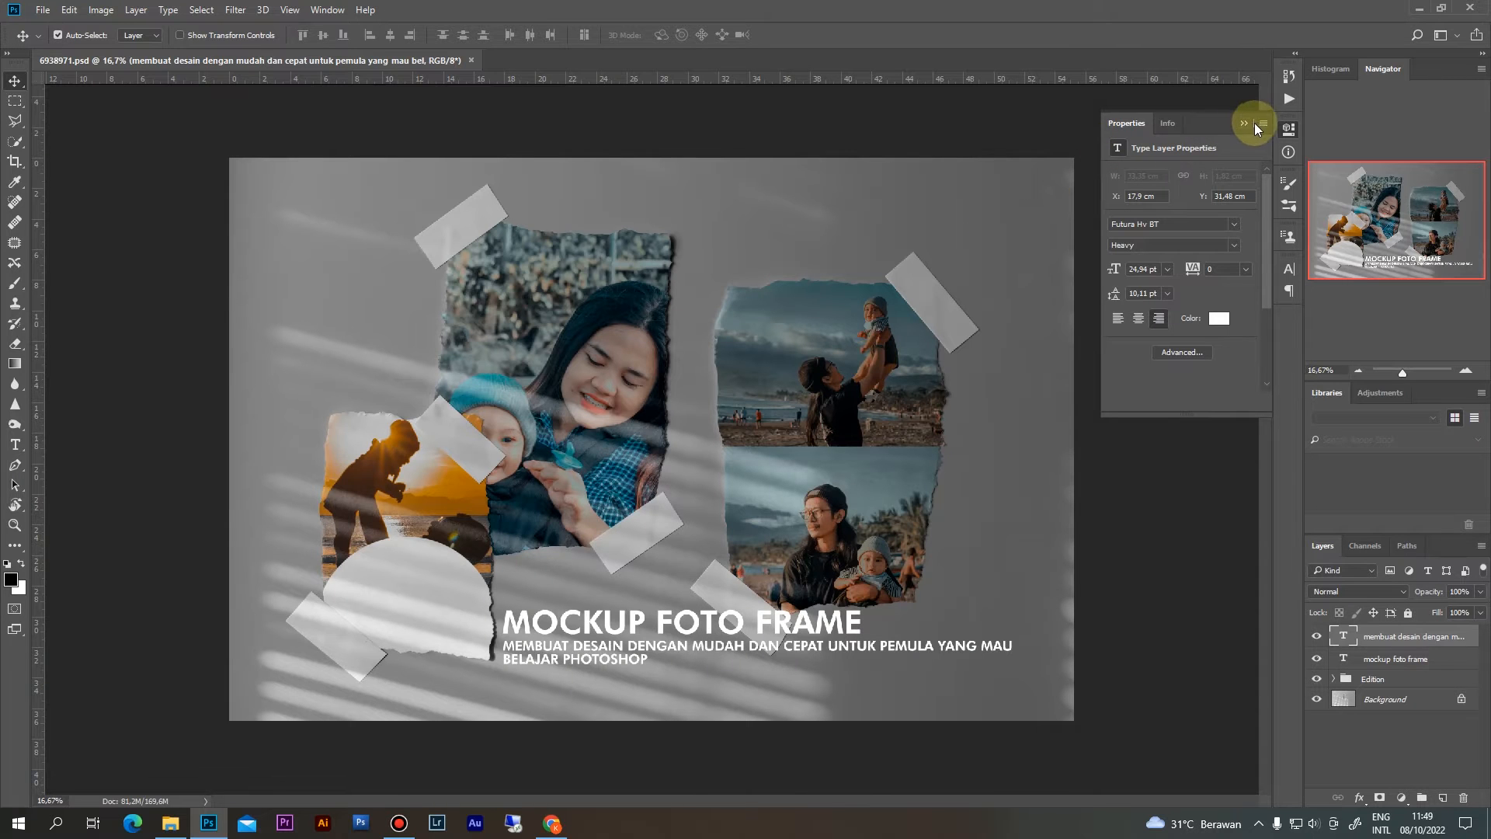
pyautogui.click(1255, 123)
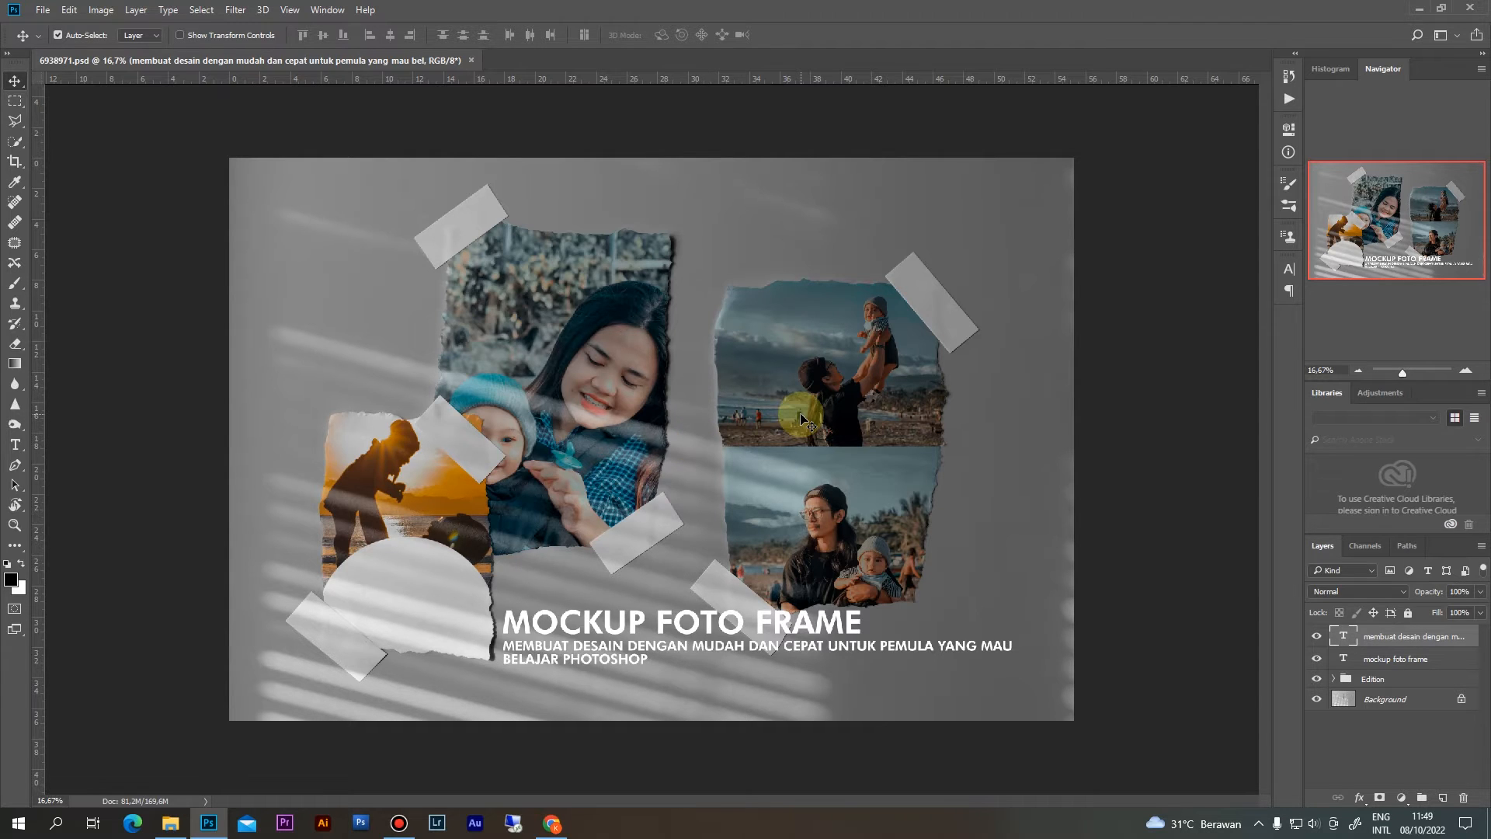
# Expand the Edition group and toggle each "Place your design here" layer's visibility to identify the paper frame it fills.
pyautogui.click(1334, 680)
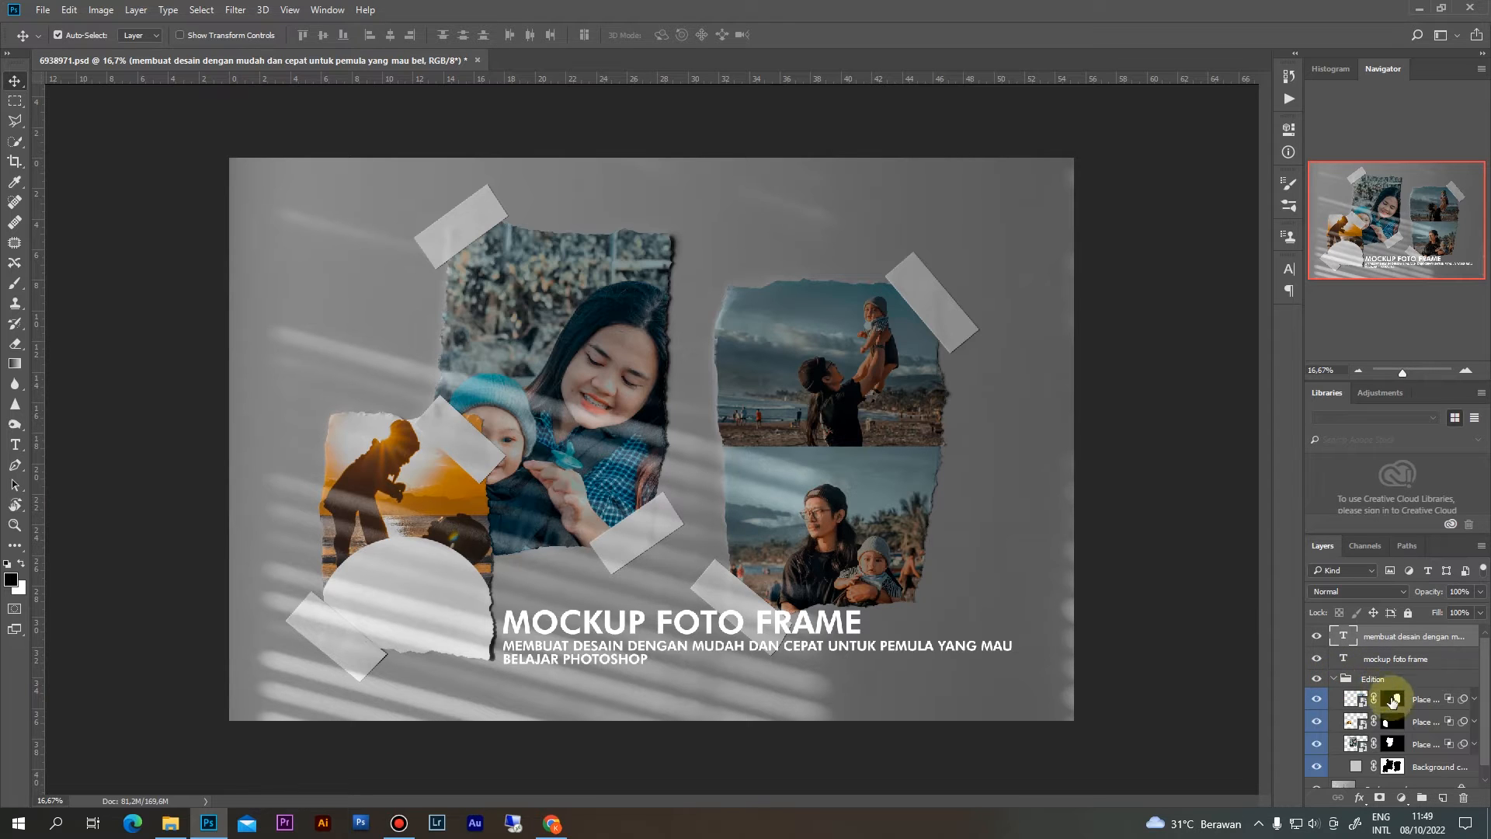
pyautogui.scroll(-1, 1403, 709)
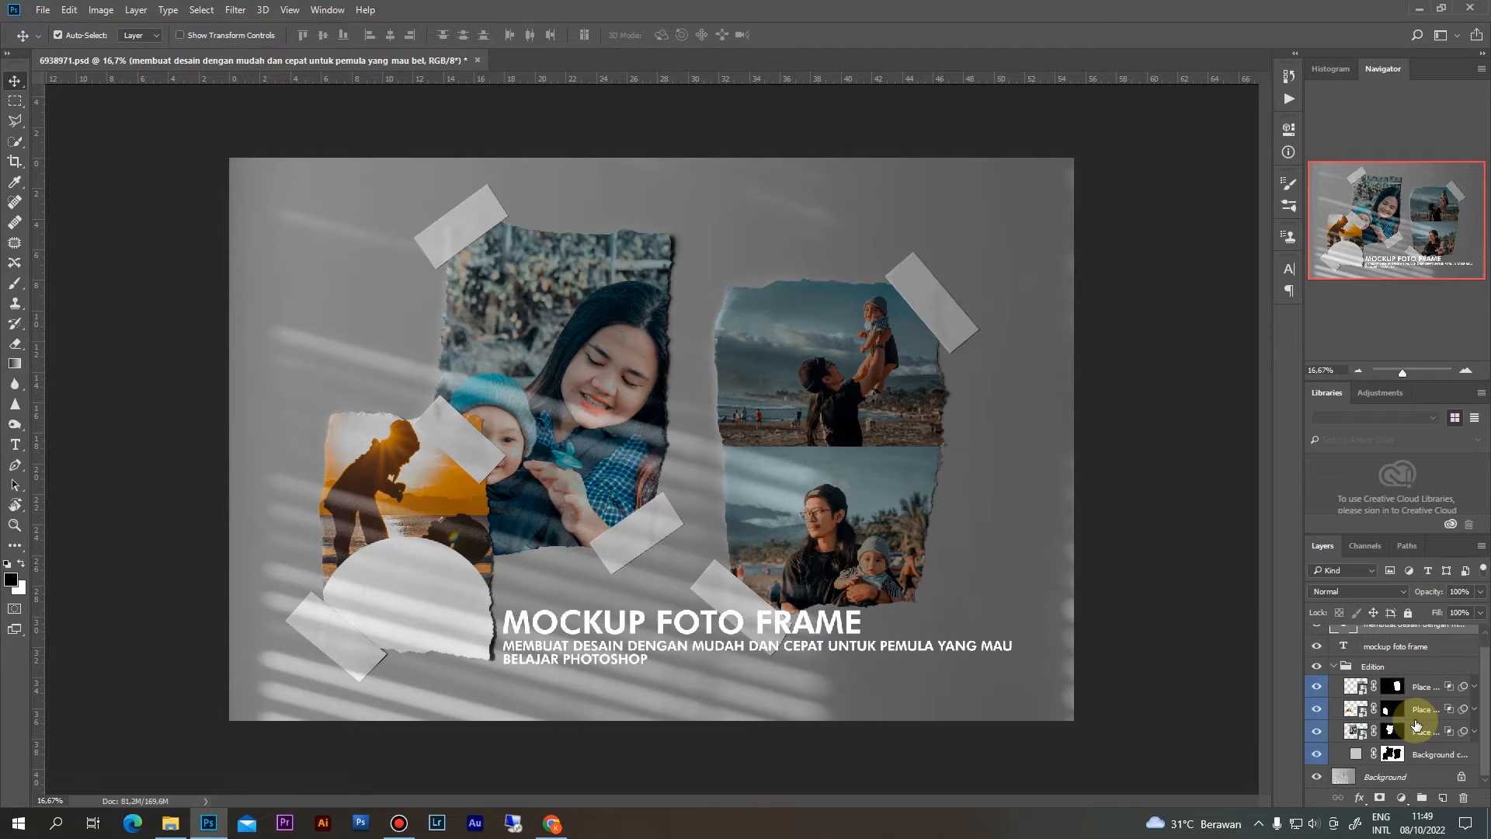
pyautogui.click(1356, 688)
pyautogui.click(1351, 709)
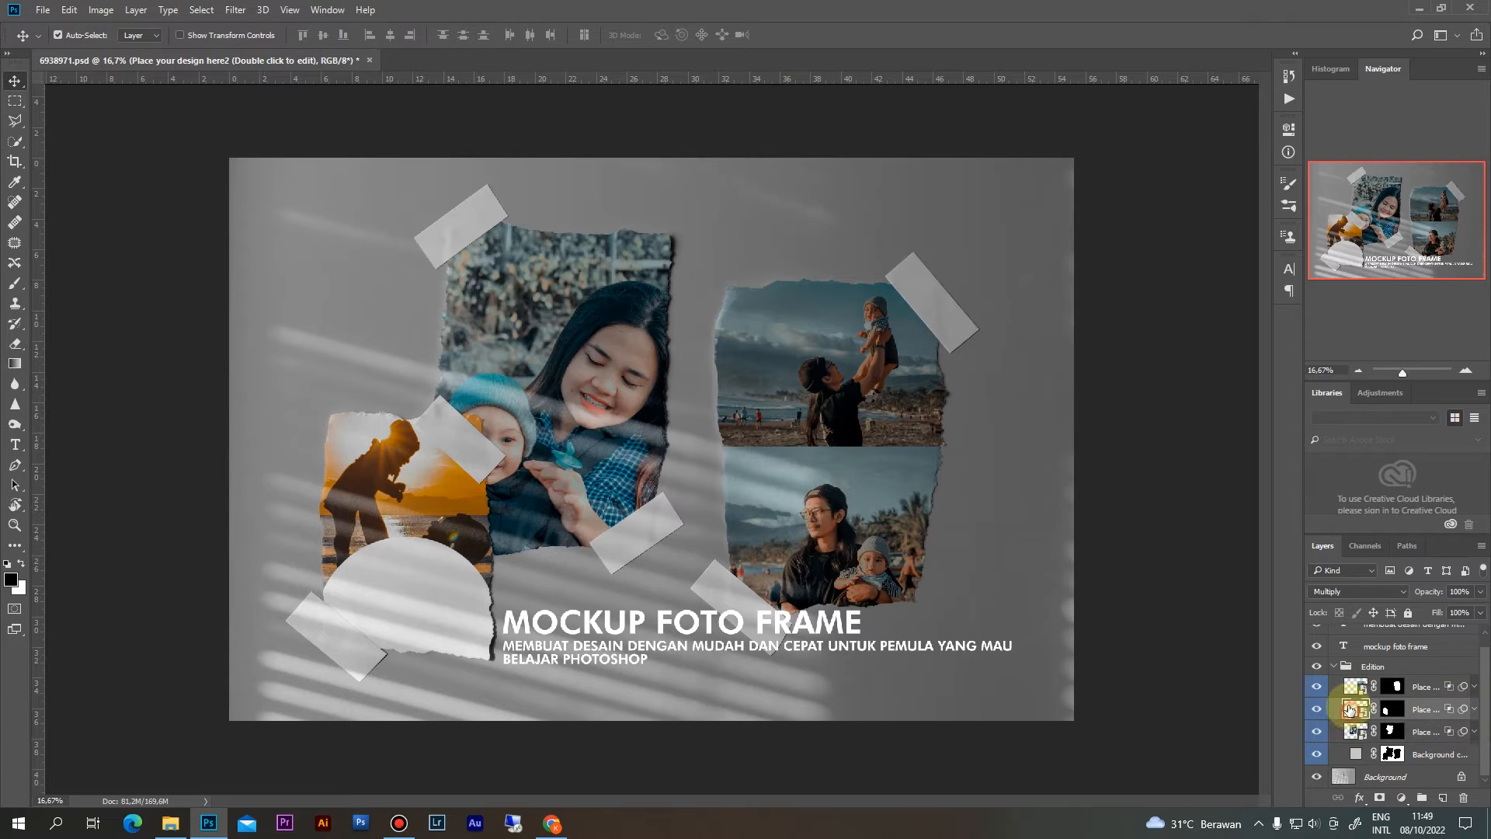
pyautogui.click(1347, 689)
pyautogui.click(1317, 687)
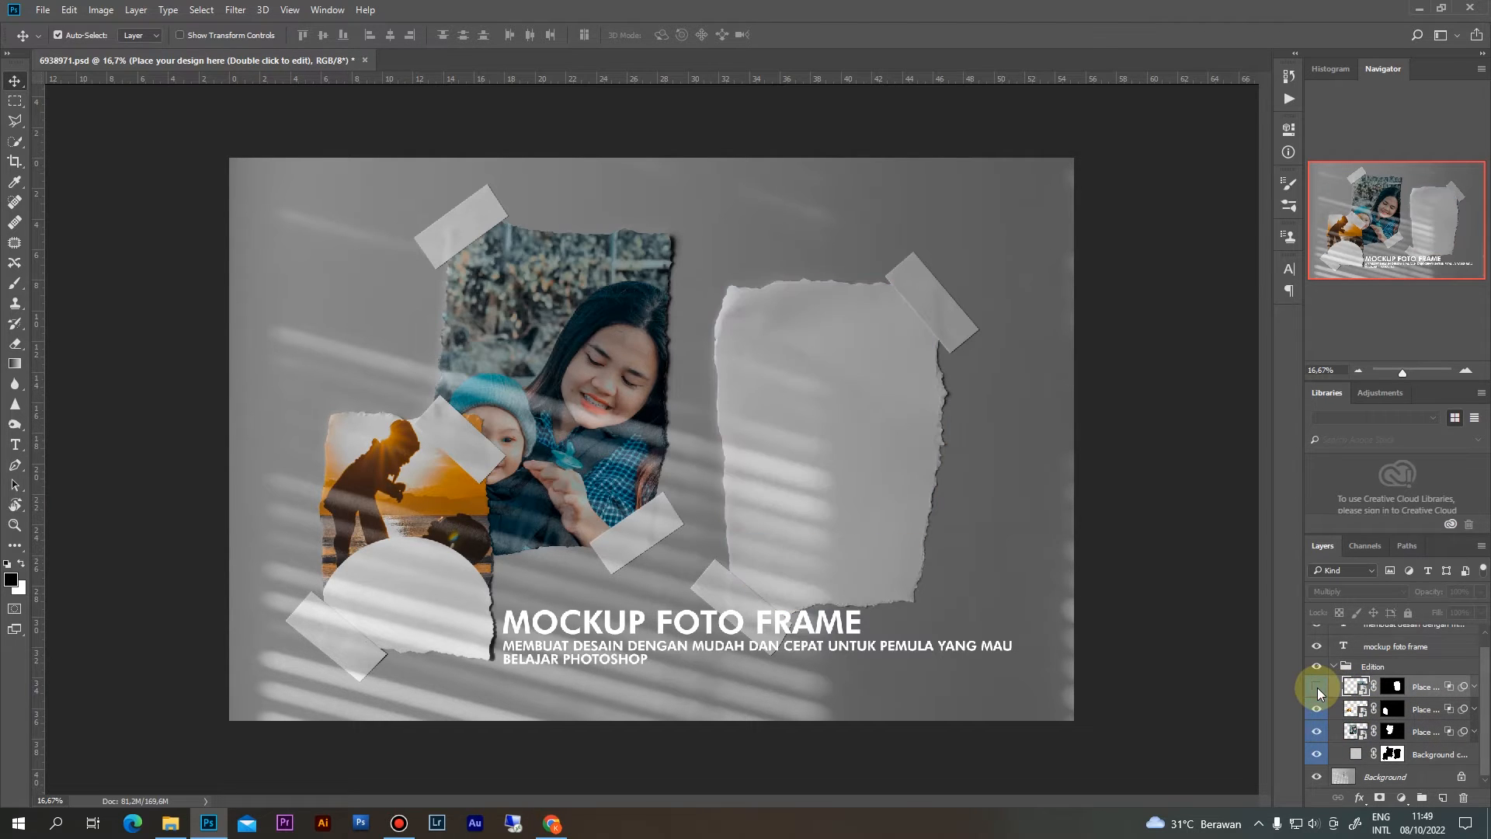
pyautogui.click(1317, 687)
pyautogui.click(1317, 709)
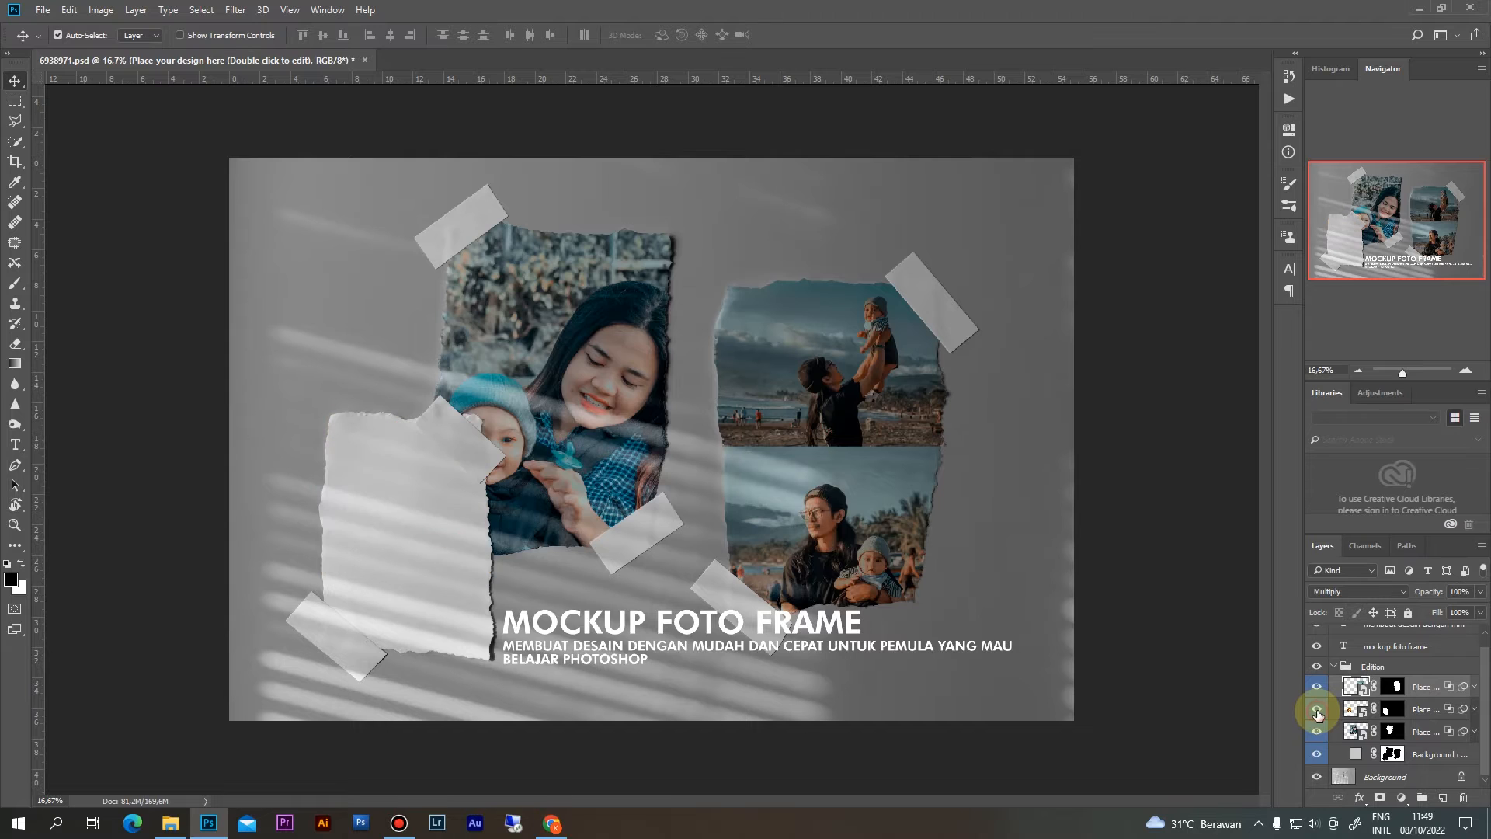
pyautogui.click(1317, 710)
pyautogui.click(1318, 733)
pyautogui.click(1318, 733)
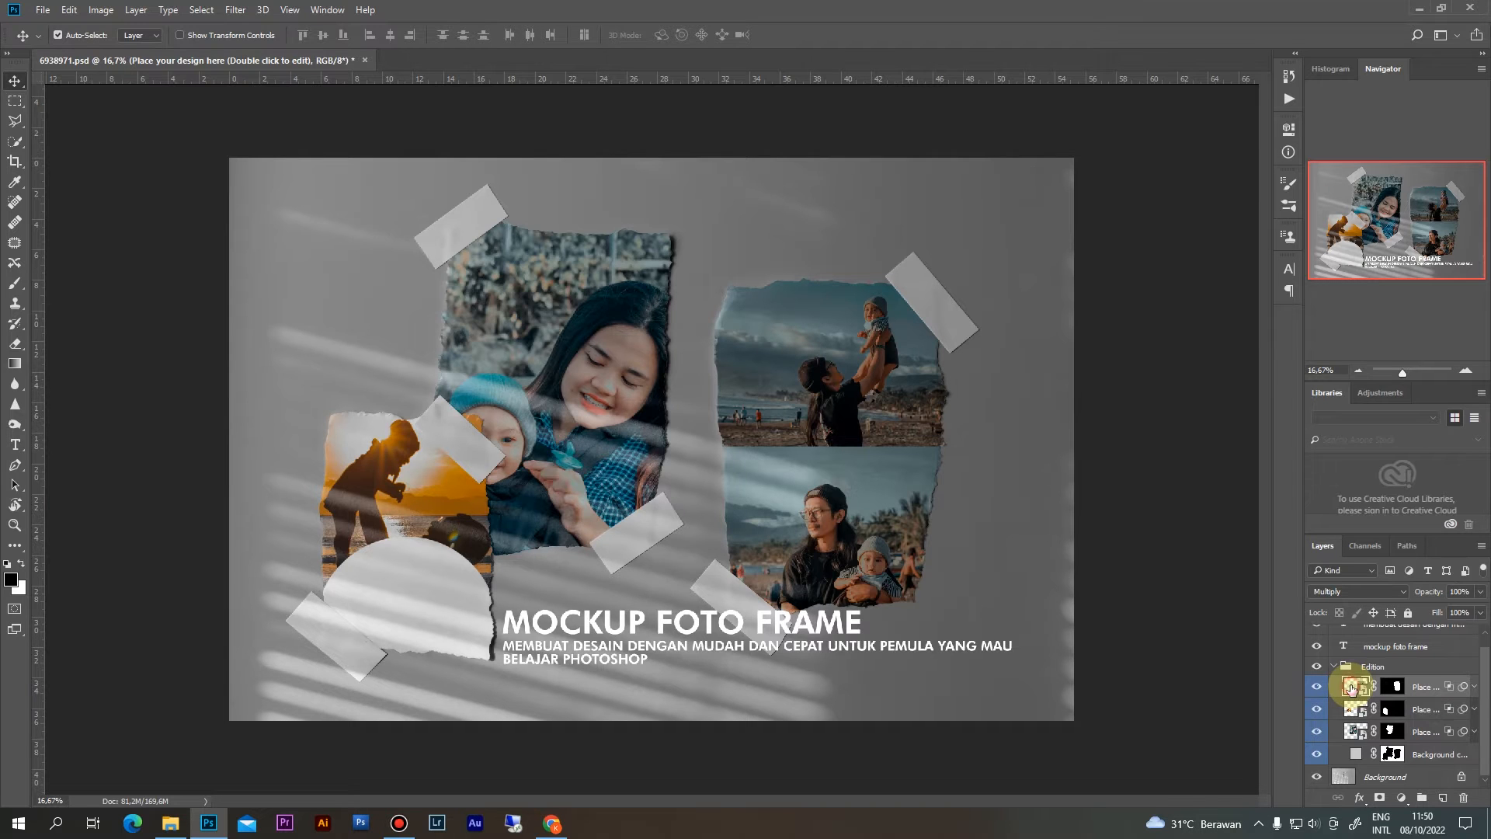
# Open the contents of the topmost "Place your design here" smart object in the Edition group for editing.
pyautogui.doubleClick(1351, 687)
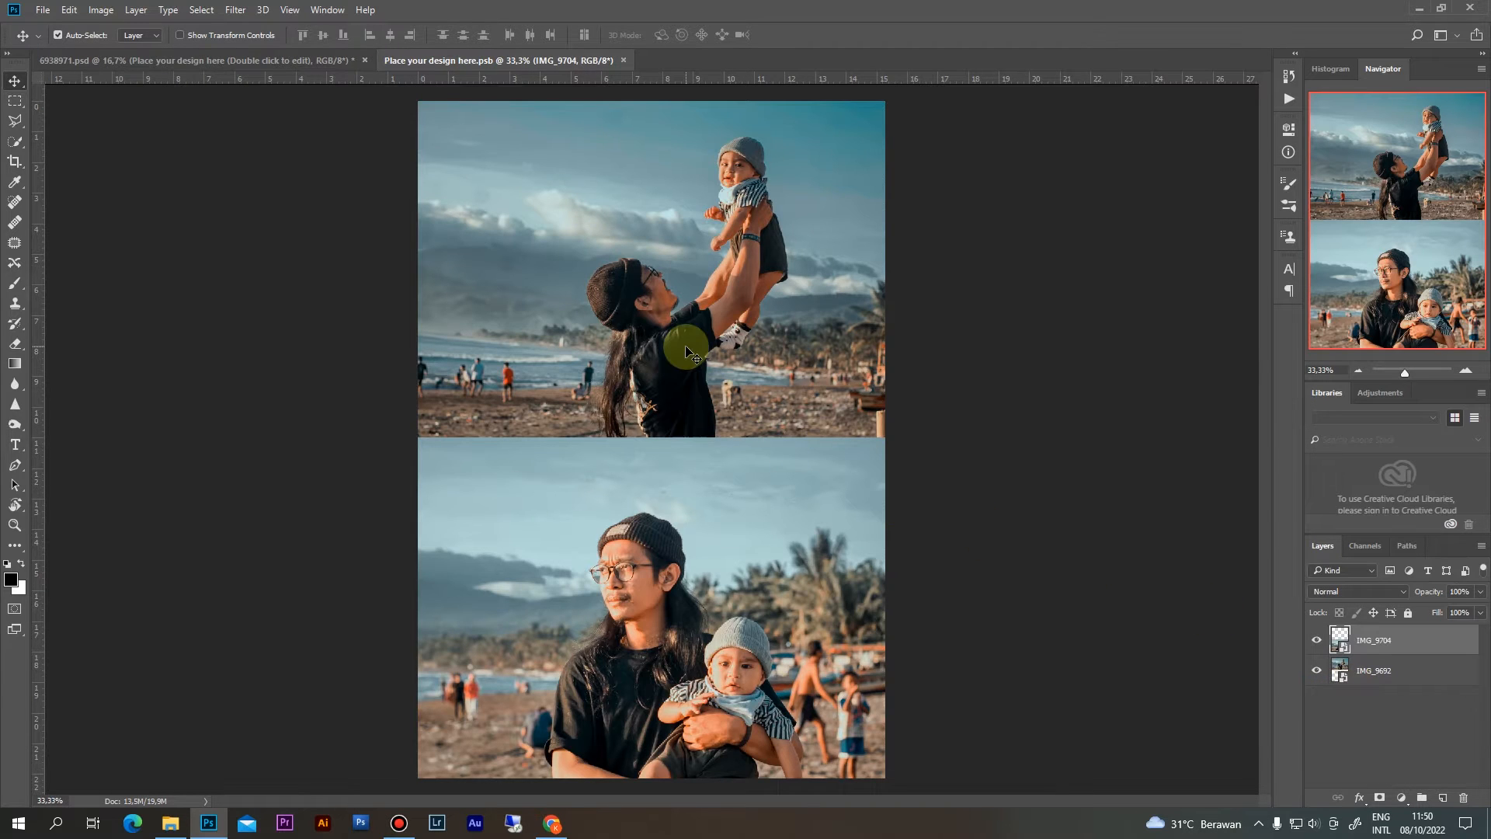
pyautogui.hotkey('ctrl', '-')
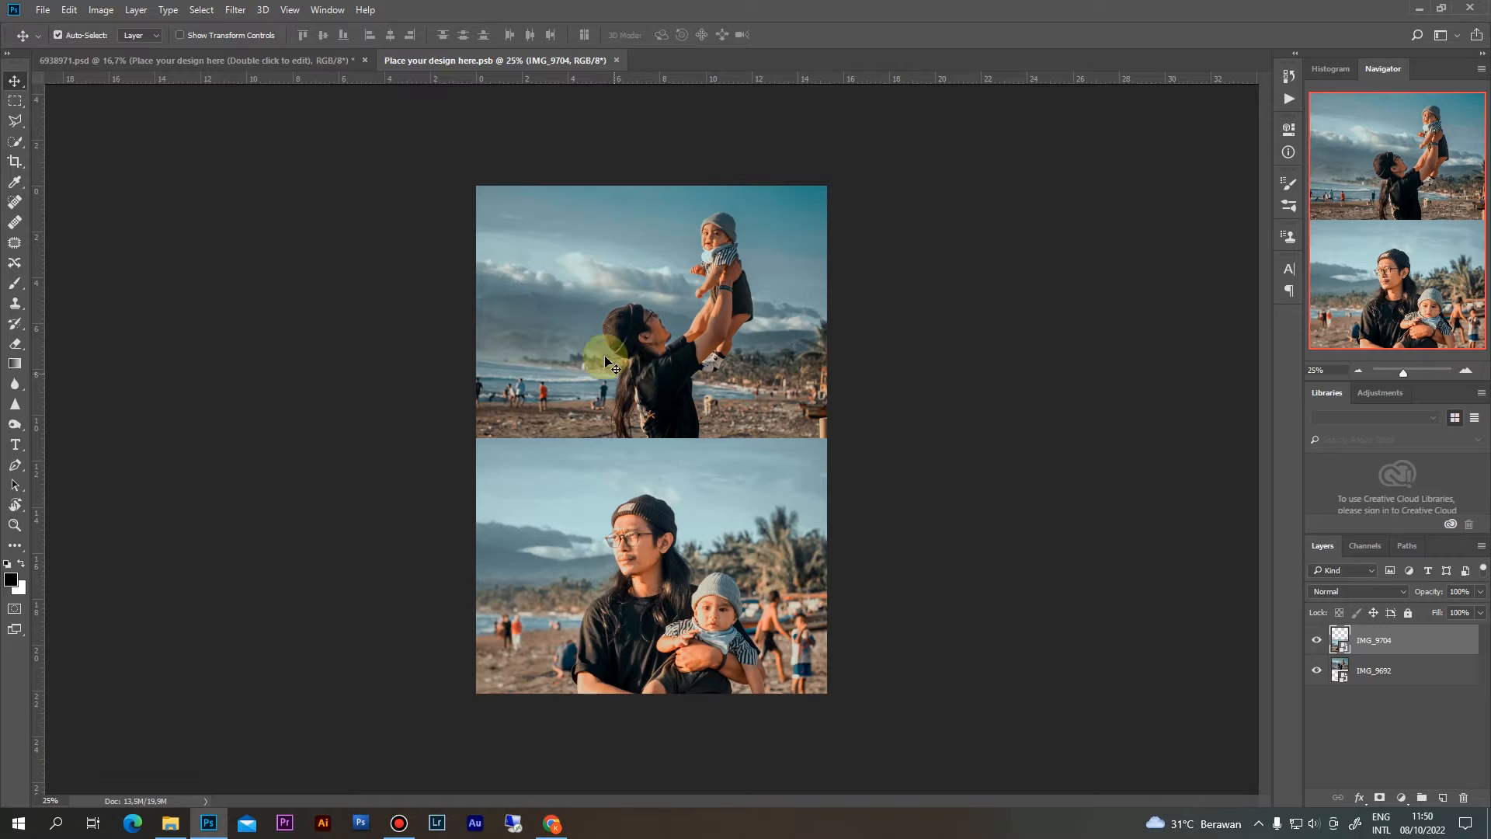
# Toggle the visibility of the IMG_9704 and IMG_9692 layers to check which photo each one holds.
pyautogui.click(1318, 640)
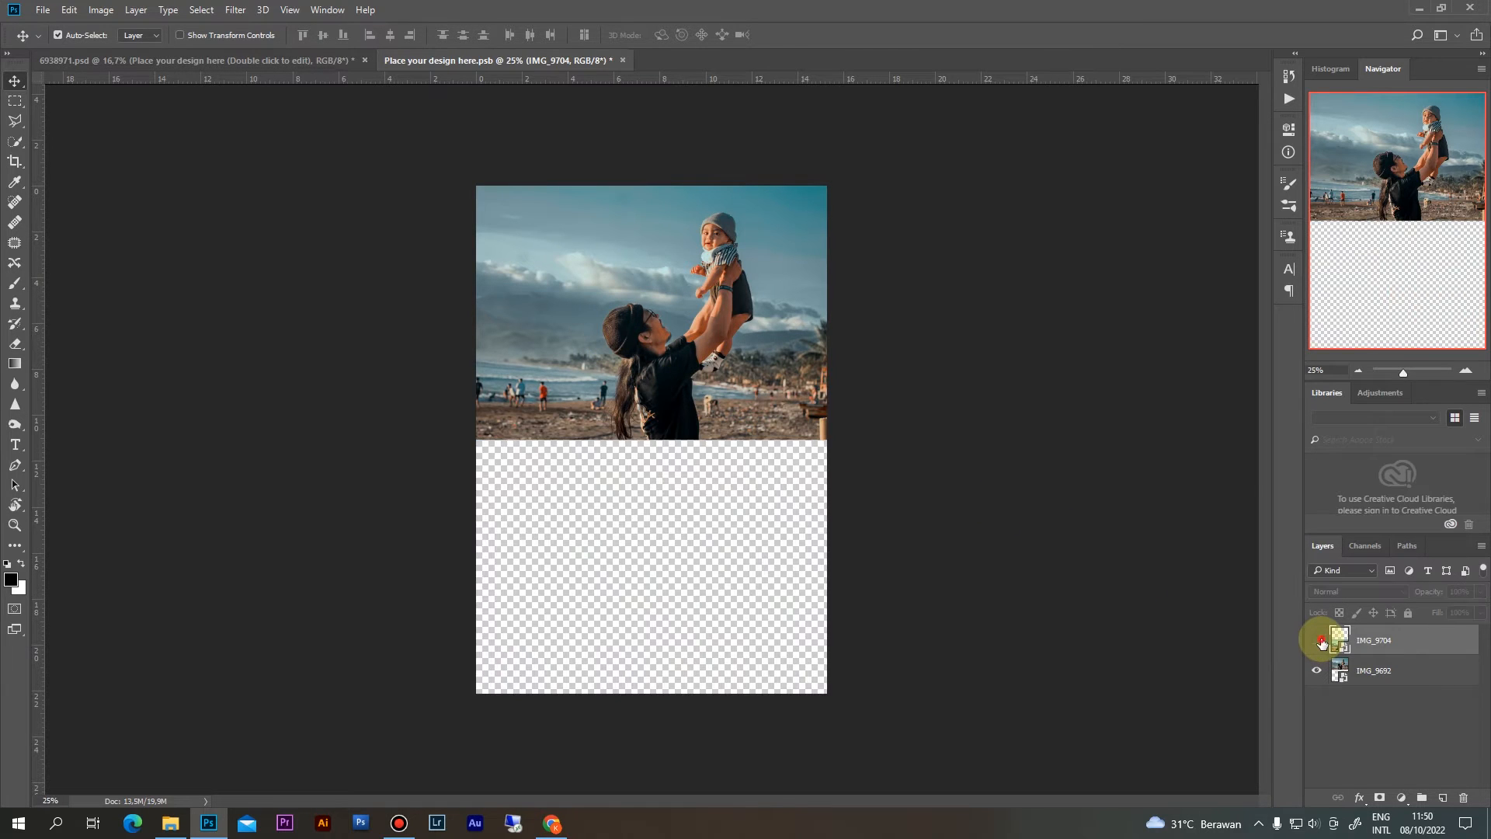
pyautogui.click(1318, 641)
pyautogui.click(1316, 670)
pyautogui.click(1317, 665)
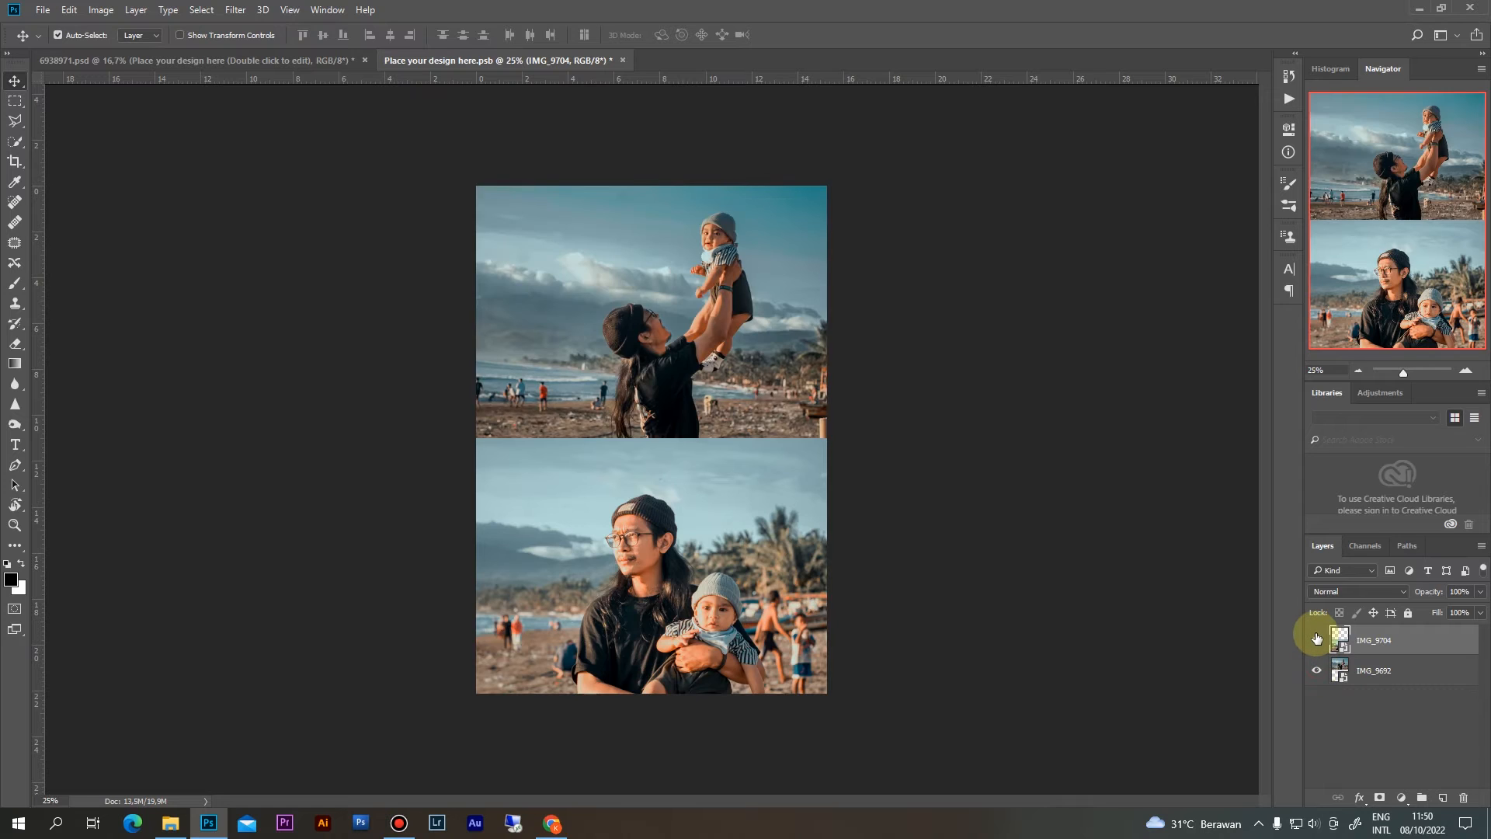
pyautogui.click(1316, 638)
pyautogui.click(1313, 643)
pyautogui.click(1314, 643)
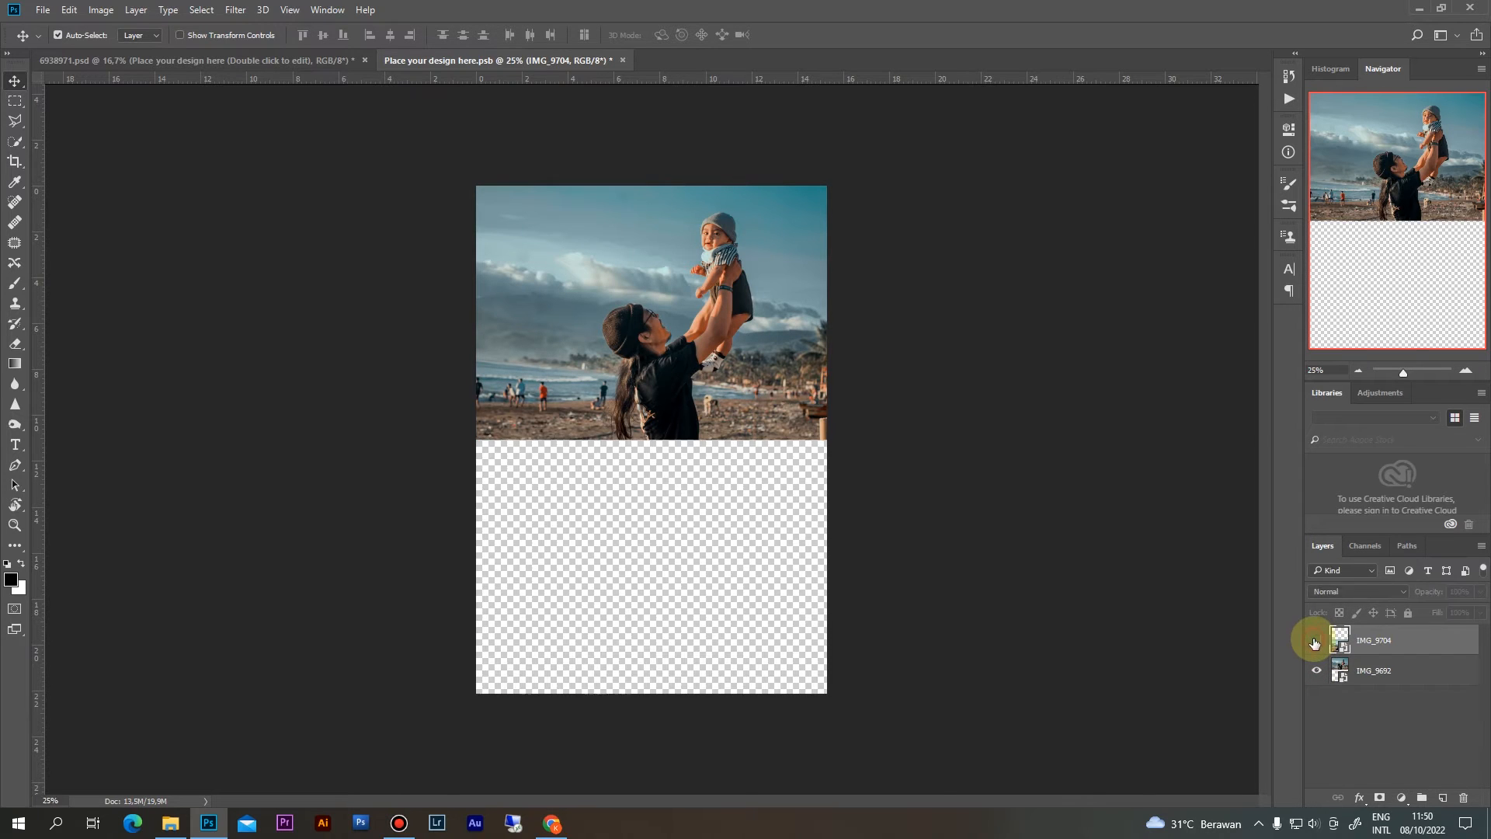
pyautogui.click(1314, 640)
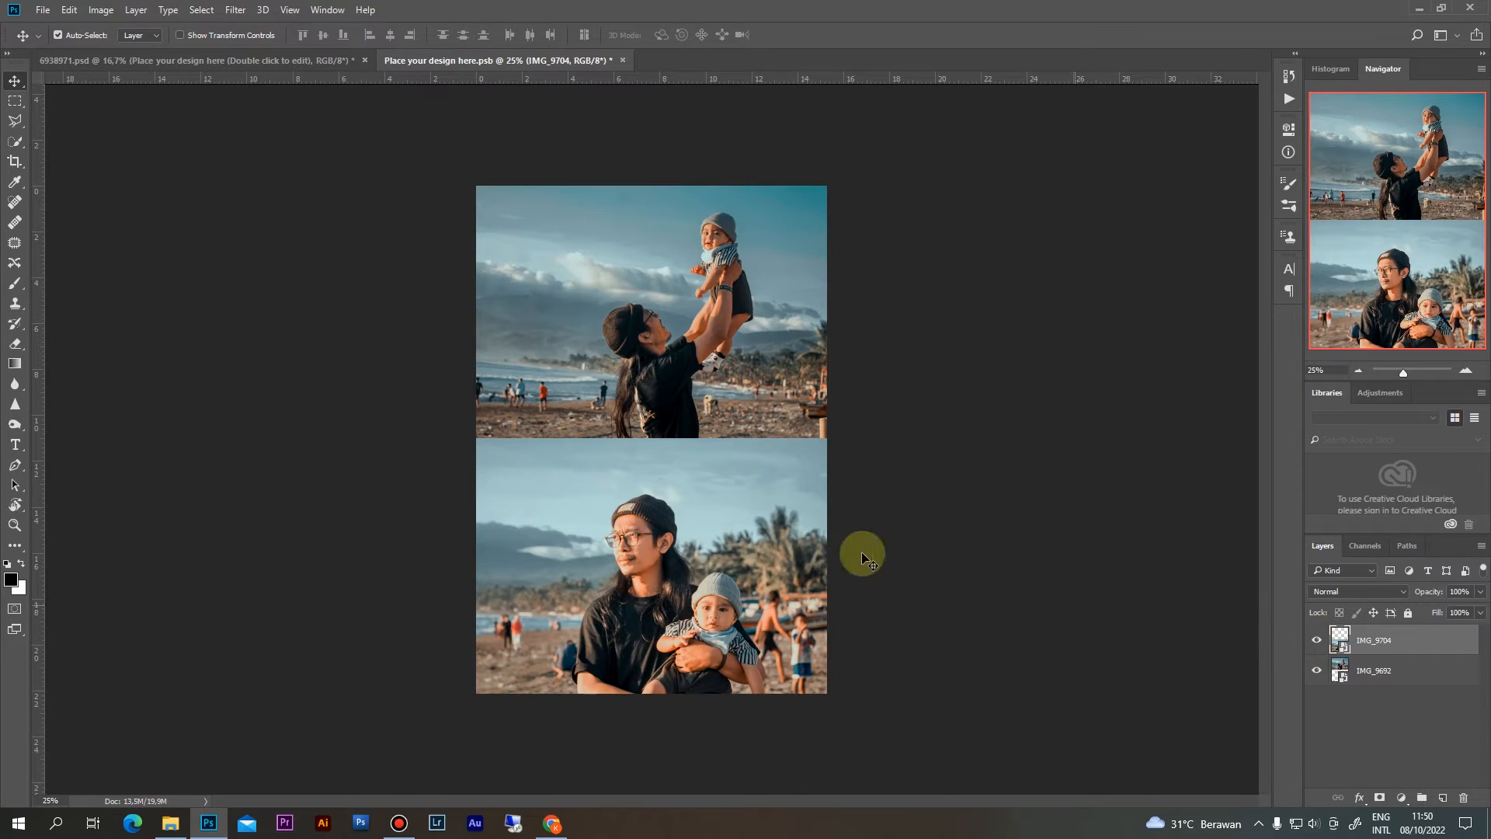
pyautogui.click(171, 828)
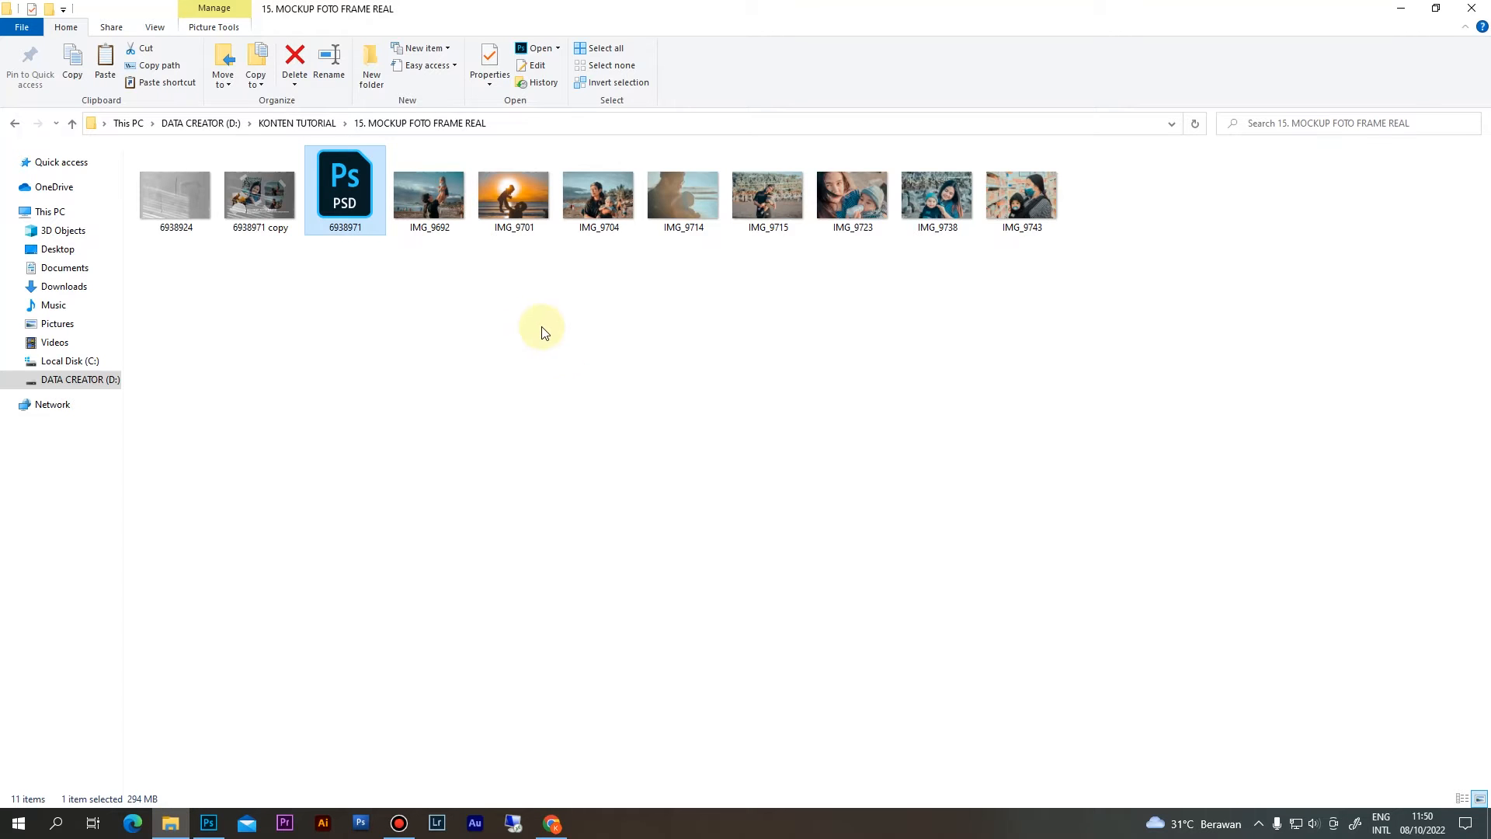
pyautogui.click(621, 357)
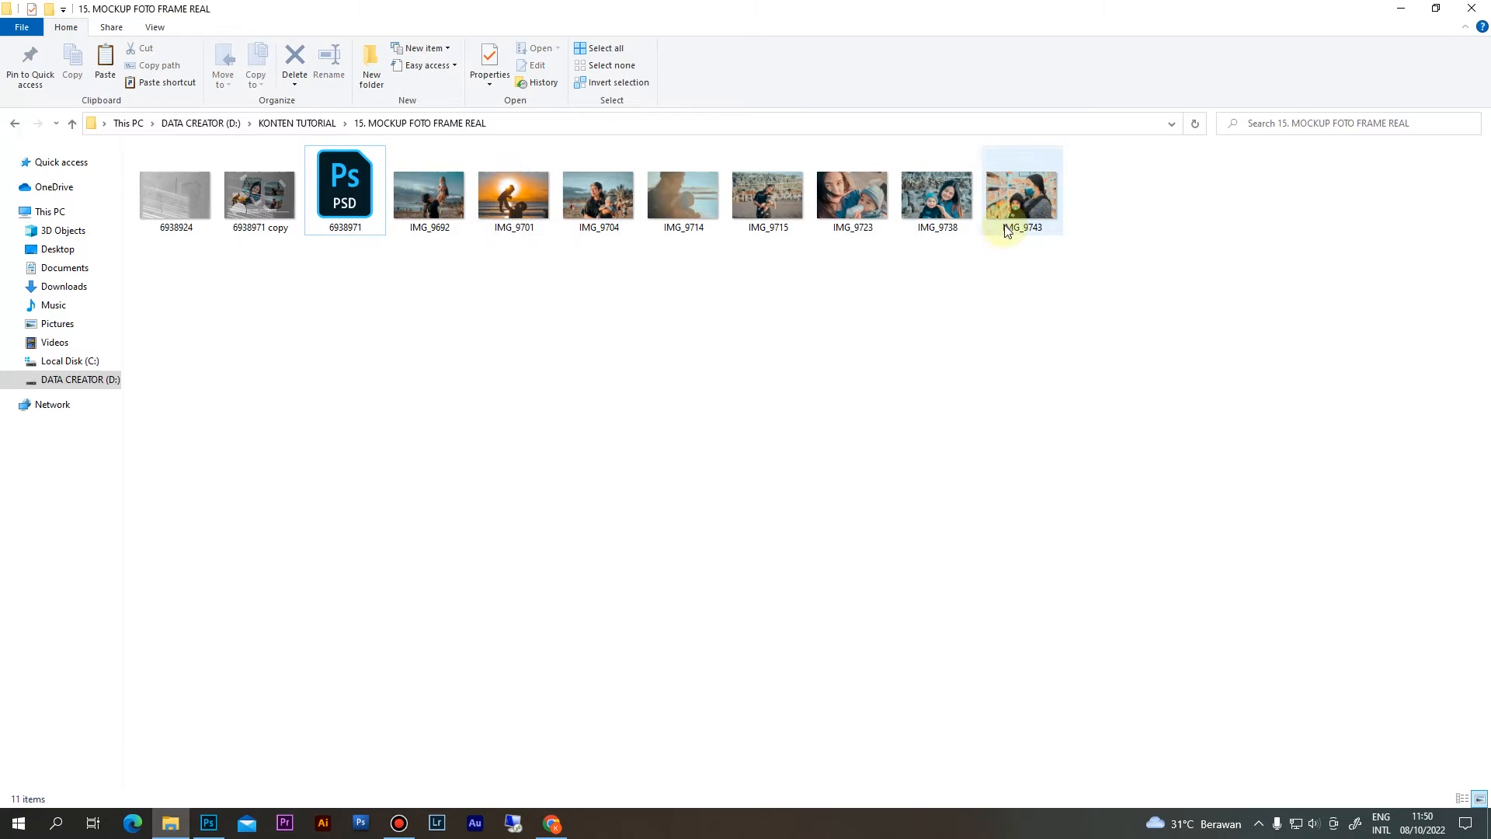
pyautogui.click(941, 205)
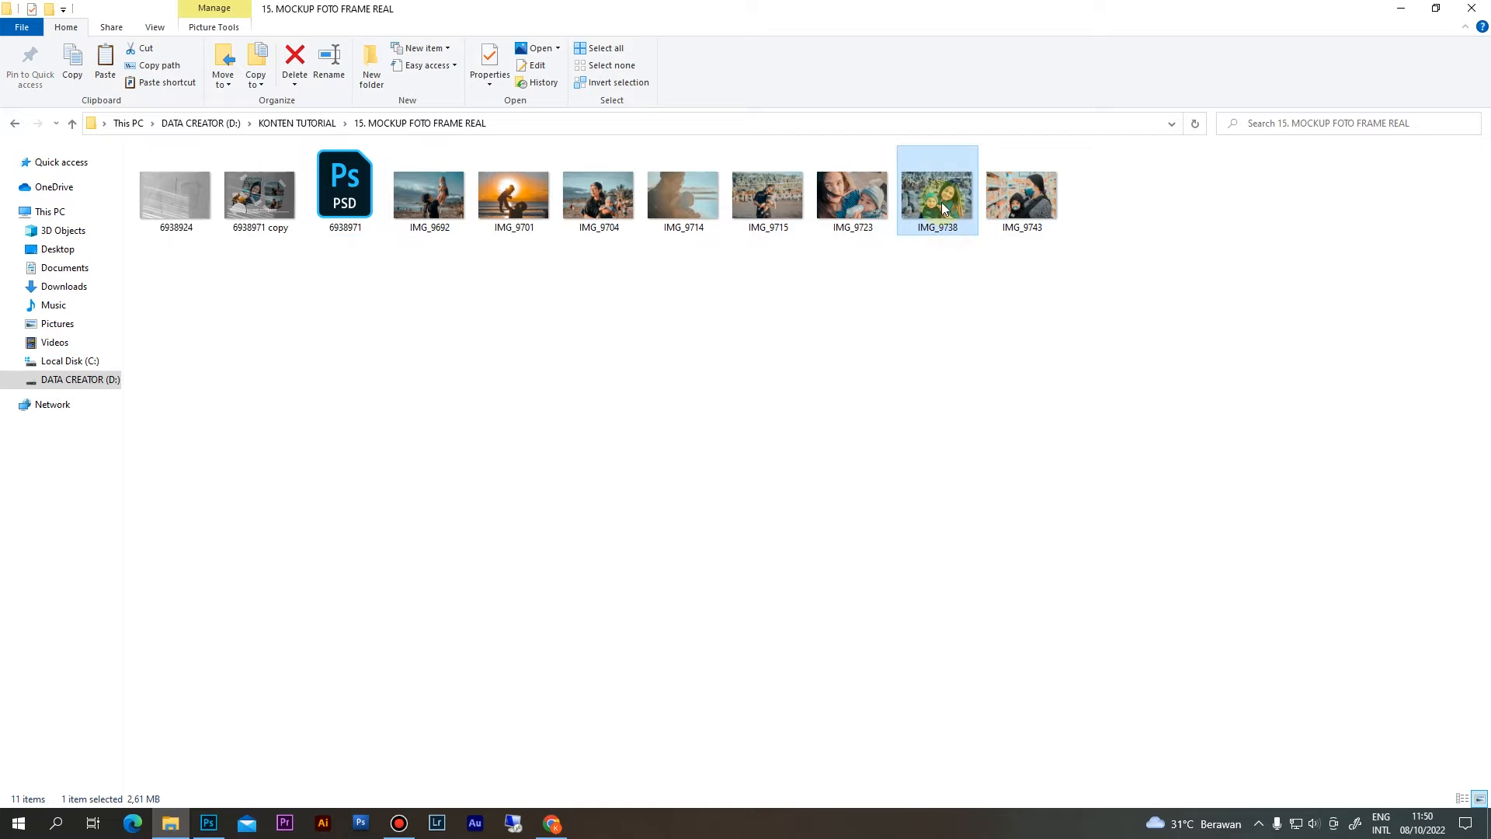
pyautogui.moveTo(939, 184); pyautogui.dragTo(767, 316)
pyautogui.moveTo(700, 362); pyautogui.dragTo(772, 303)
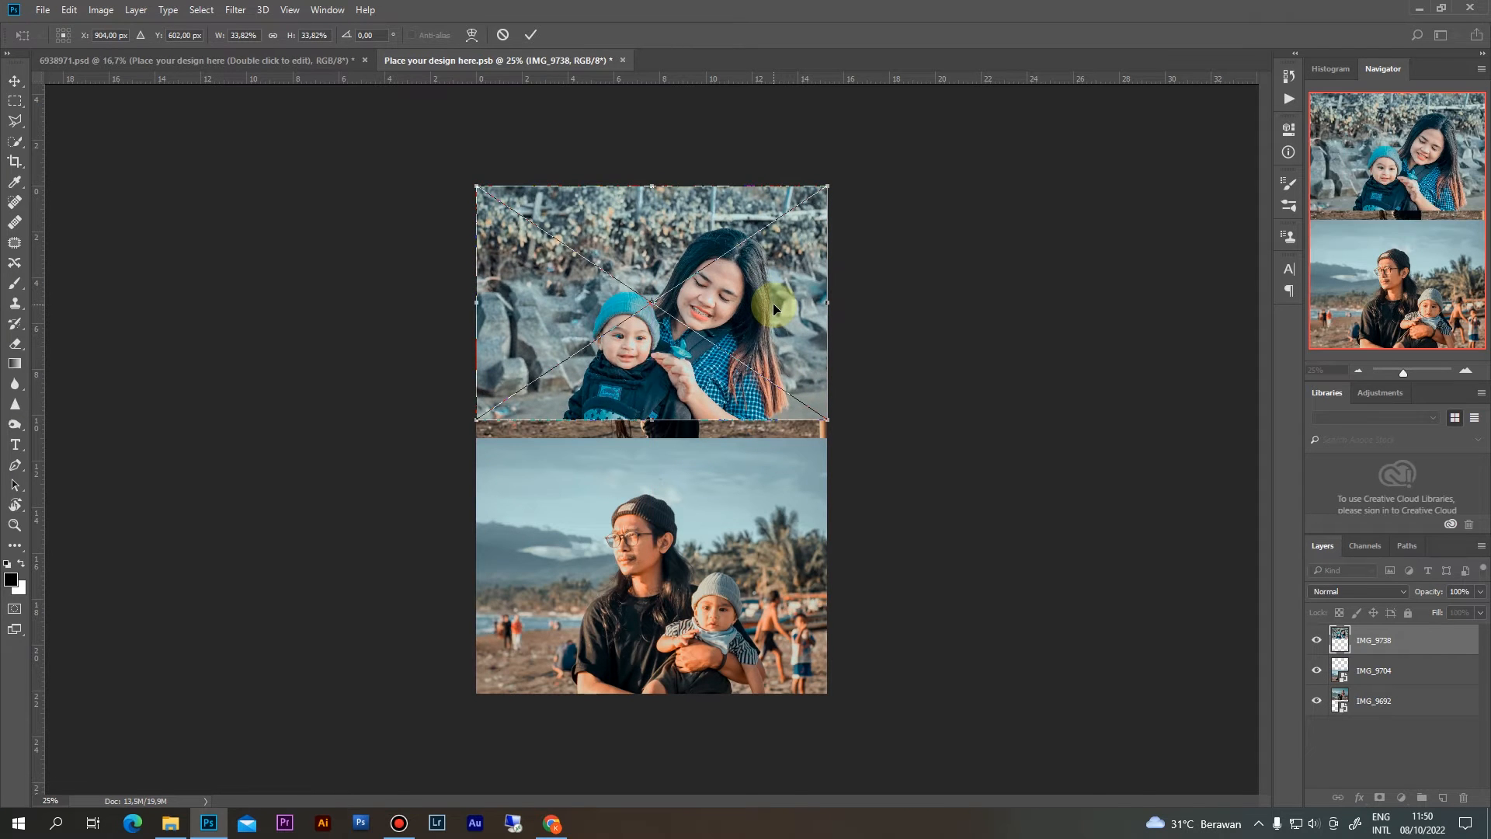
pyautogui.moveTo(831, 417); pyautogui.dragTo(853, 434)
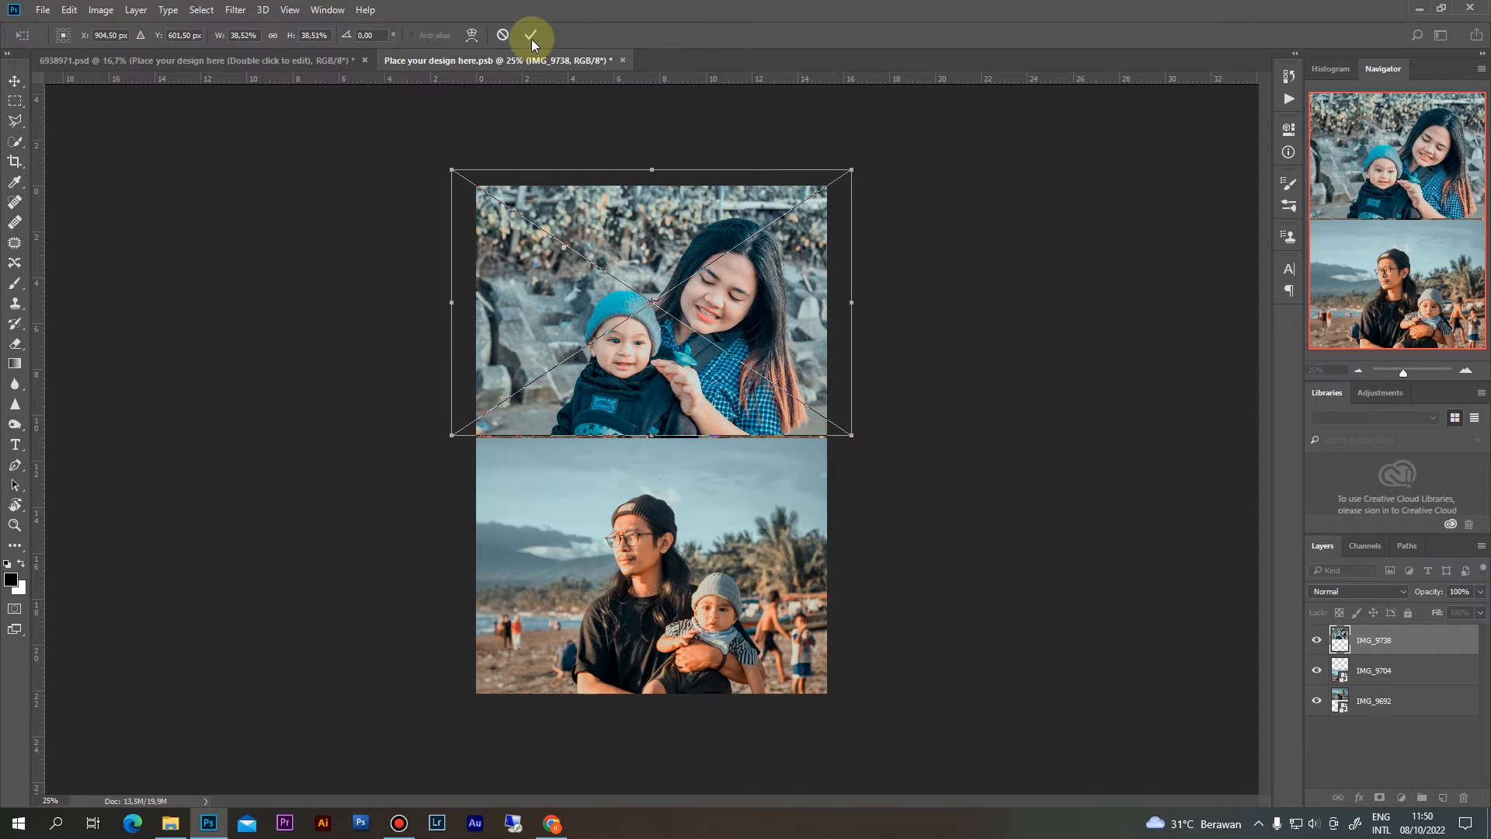
pyautogui.click(502, 34)
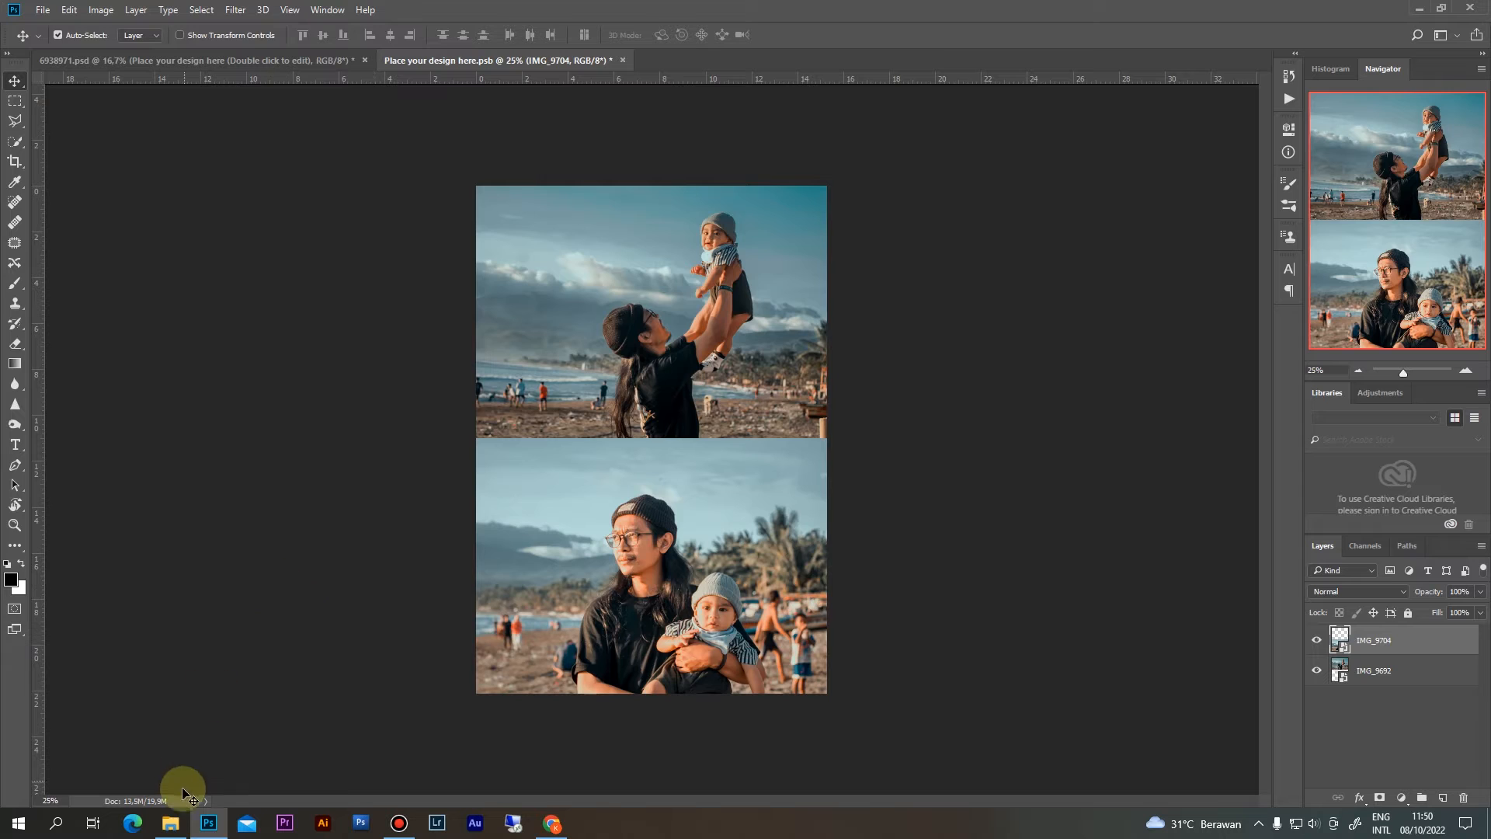
# Place the photo IMG_9738 from the mockup folder into the smart object document as a new layer.
pyautogui.click(170, 823)
pyautogui.moveTo(912, 193); pyautogui.dragTo(602, 397)
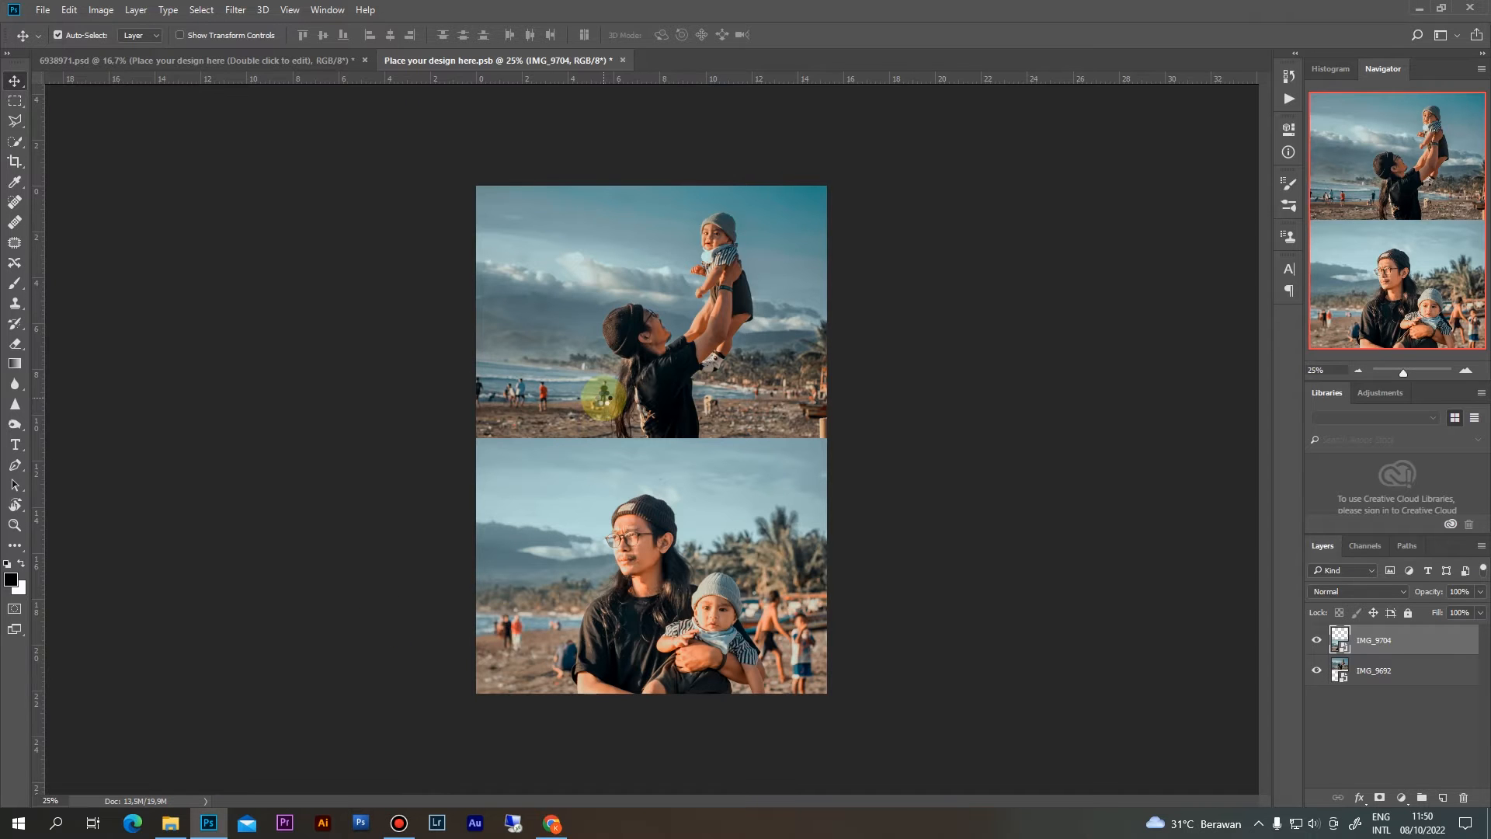
pyautogui.press('Return')
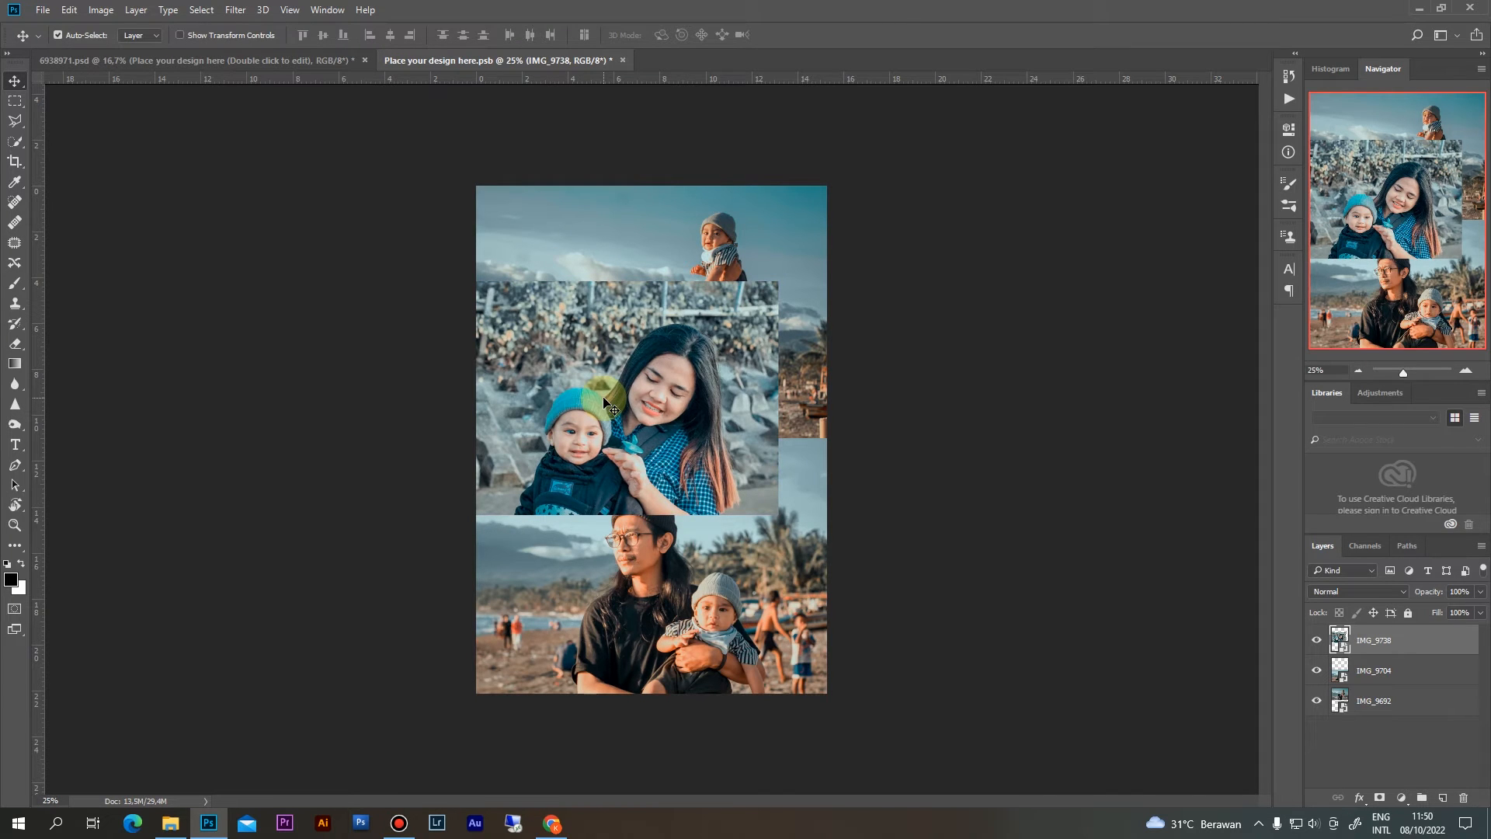
# Free-transform the IMG_9738 photo, moving it over the upper photo and scaling it to about 40% so it covers the upper half.
pyautogui.hotkey('ctrl', 't')
pyautogui.moveTo(720, 385); pyautogui.dragTo(771, 287)
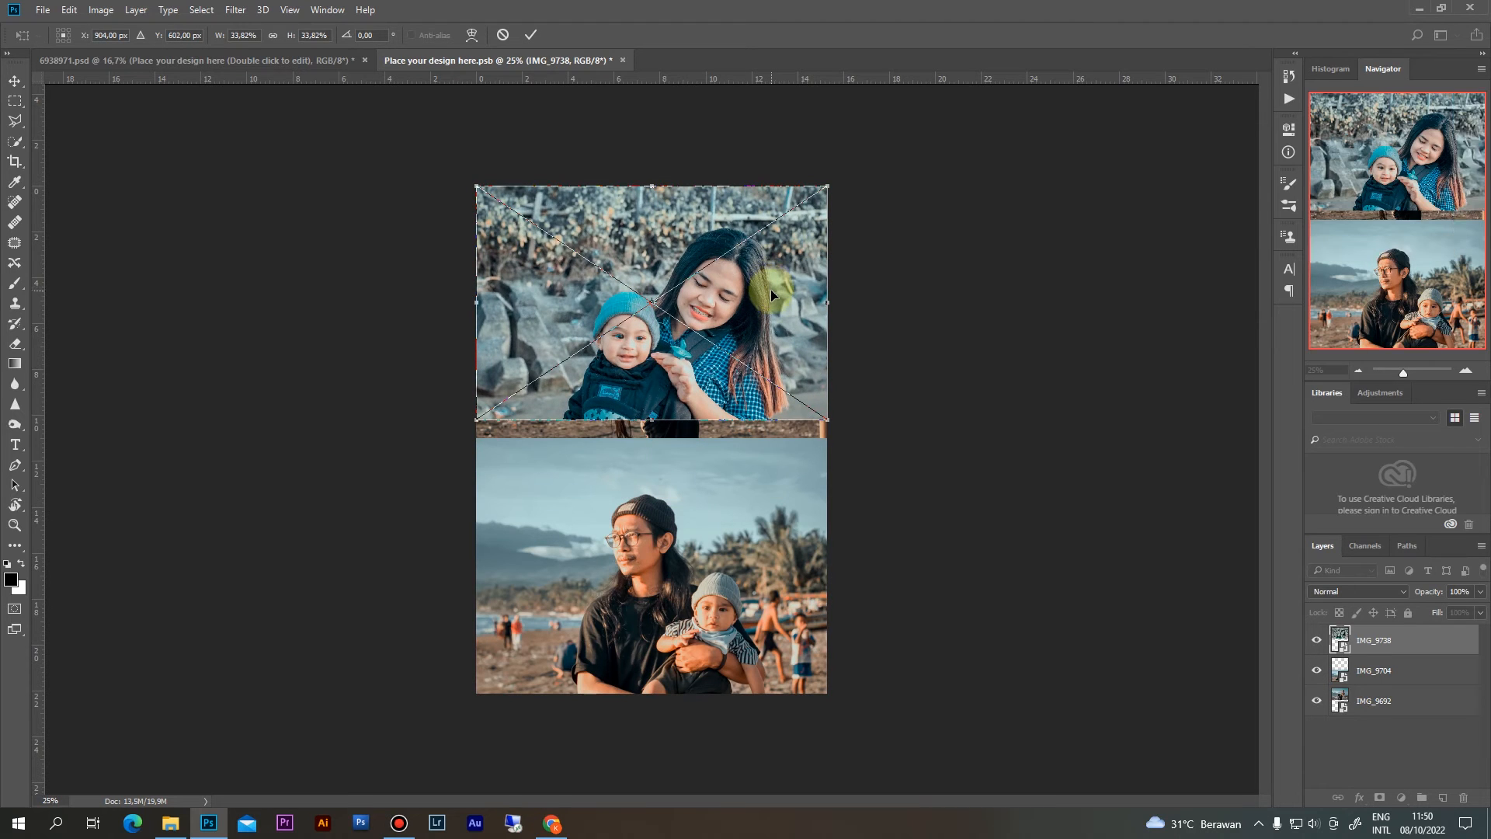
pyautogui.click(757, 382)
pyautogui.click(776, 391)
pyautogui.click(828, 415)
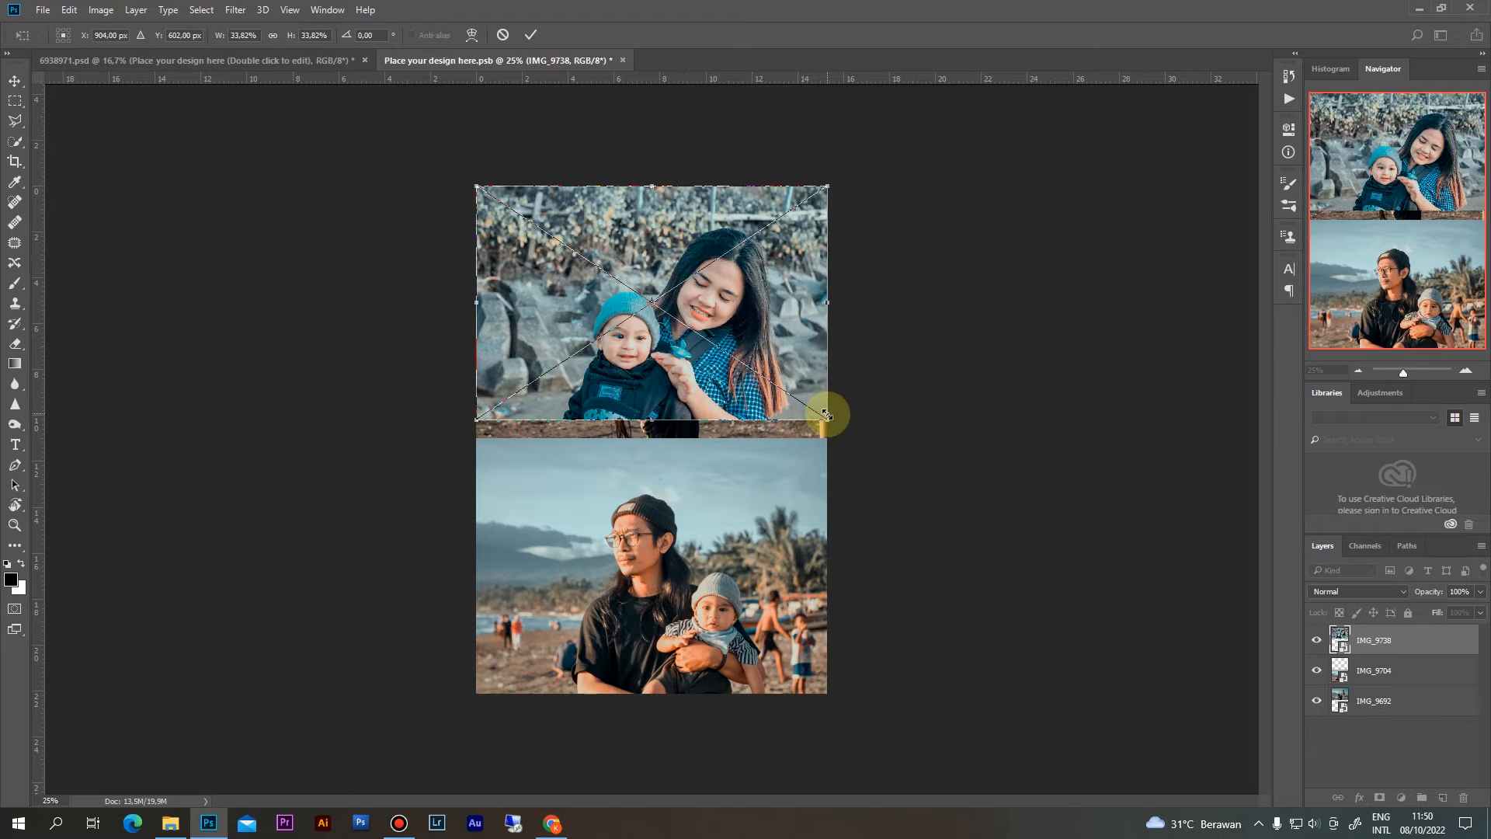
pyautogui.moveTo(828, 419); pyautogui.dragTo(861, 441)
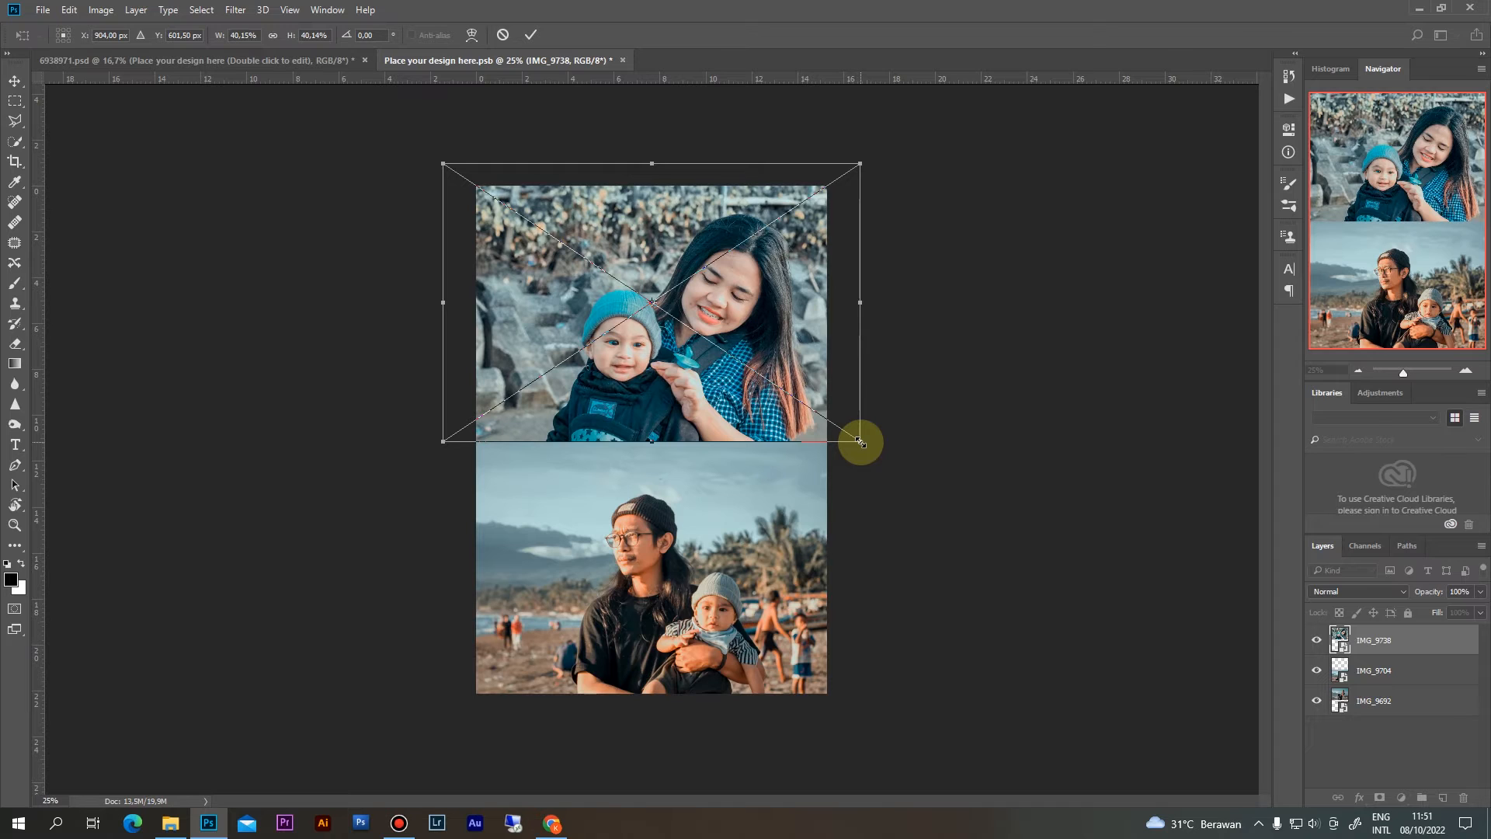
pyautogui.press('Return')
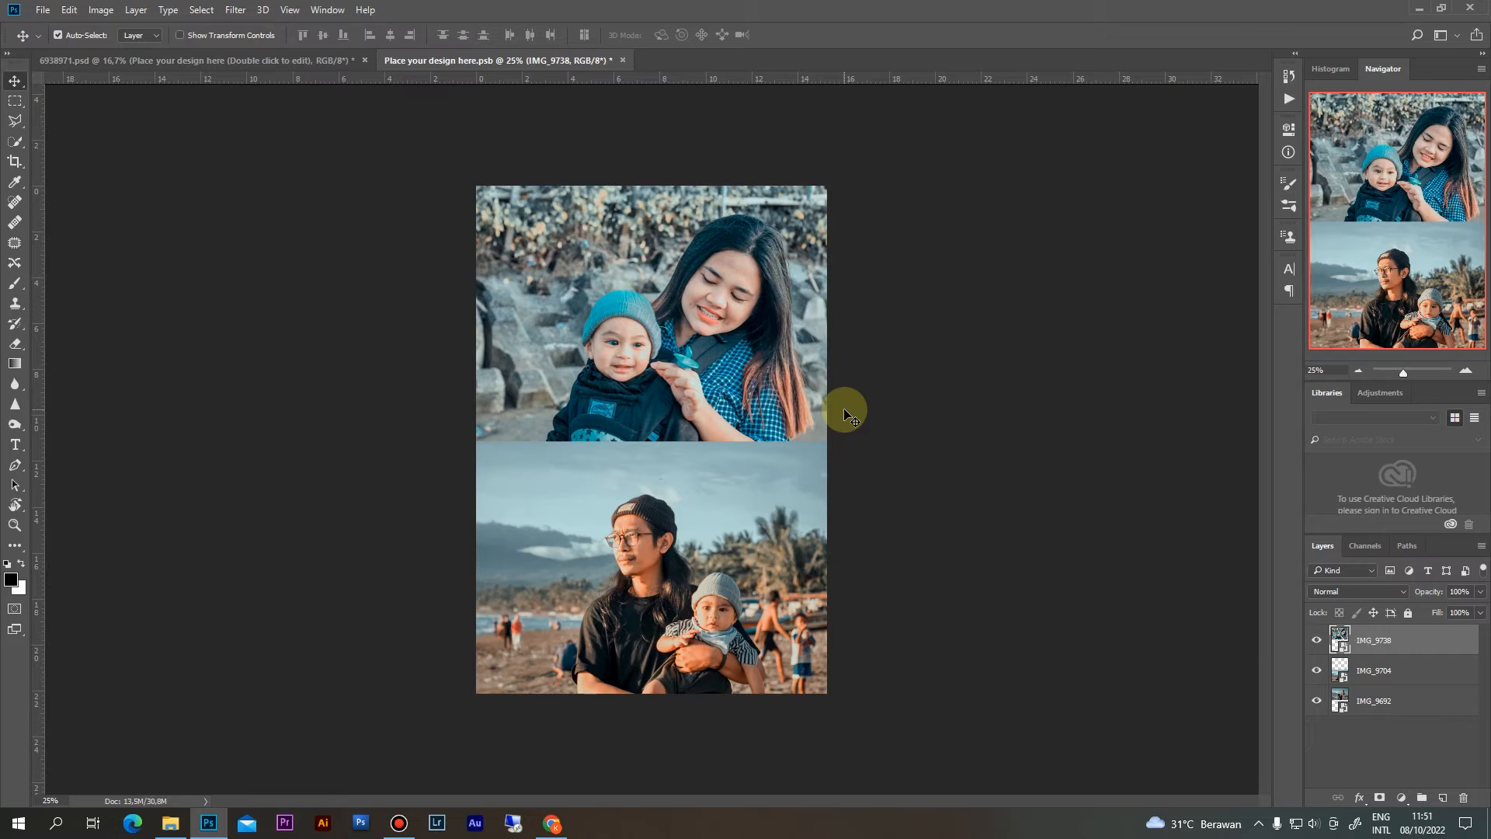
# Nudge the IMG_9738 photo slightly to the left within the upper half of the canvas.
pyautogui.hotkey('shift', 'Left')
pyautogui.hotkey('shift', 'Left')
pyautogui.hotkey('shift', 'Left')
pyautogui.hotkey('shift', 'Left')
pyautogui.hotkey('shift', 'Left')
pyautogui.hotkey('shift', 'Left')
pyautogui.hotkey('shift', 'Left')
pyautogui.hotkey('shift', 'Left')
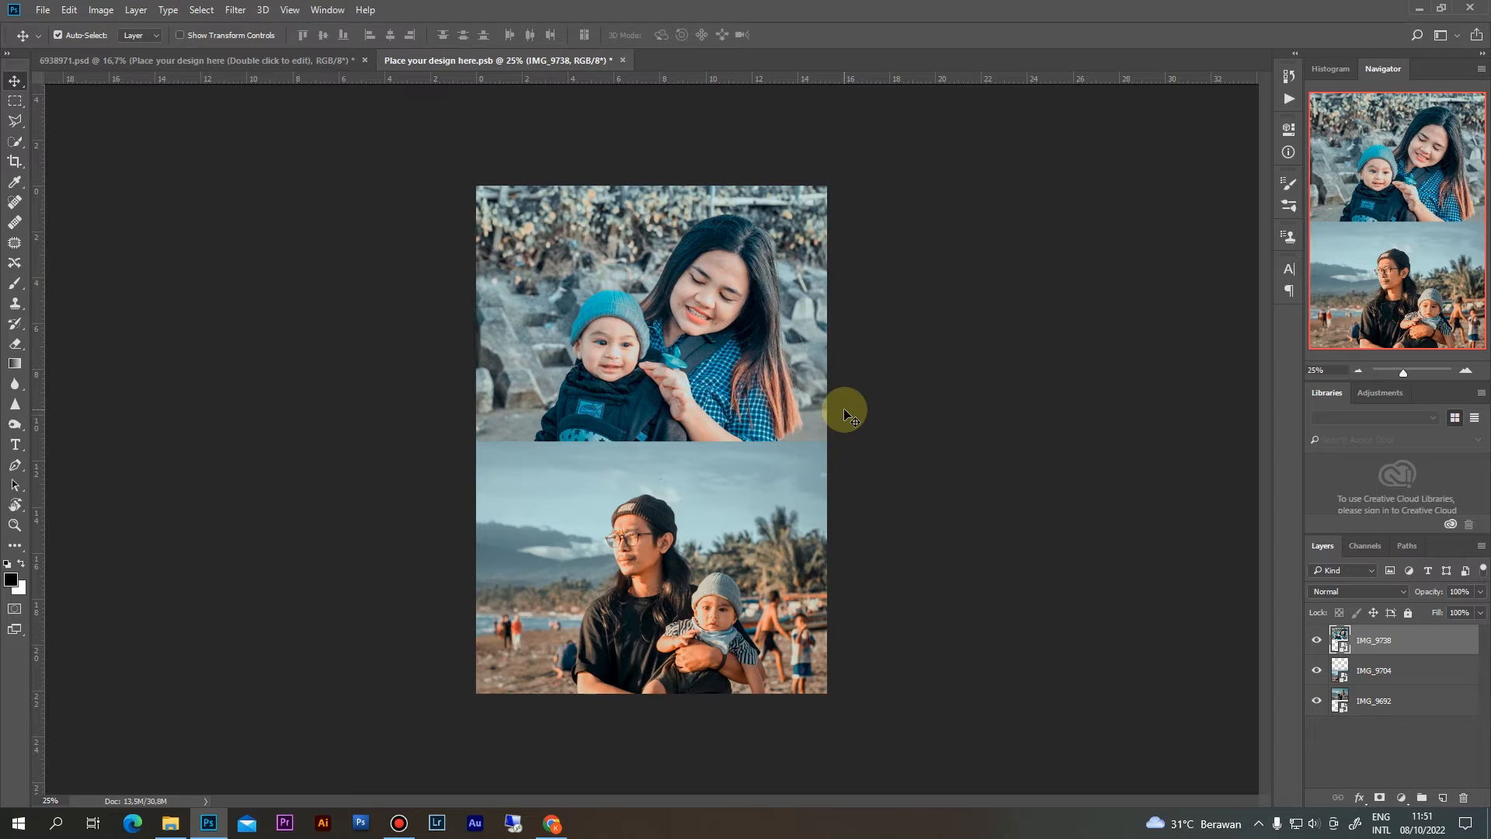
# Shift the IMG_9738 photo a little further left so its subjects sit better in the upper half.
pyautogui.hotkey('shift', 'Left')
pyautogui.hotkey('shift', 'Left')
pyautogui.hotkey('shift', 'Left')
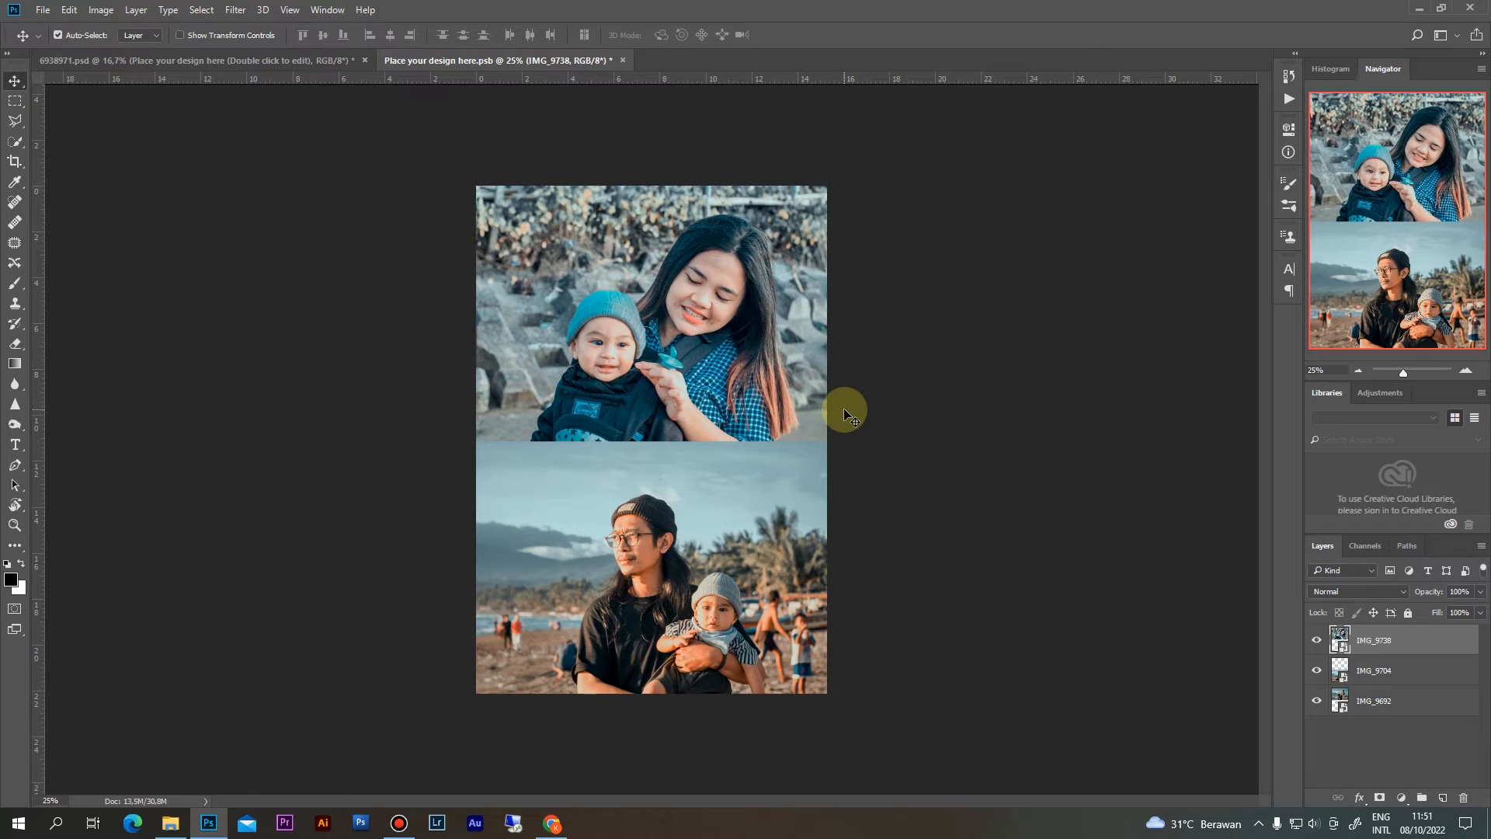
pyautogui.hotkey('shift', 'Left')
pyautogui.hotkey('shift', 'Left')
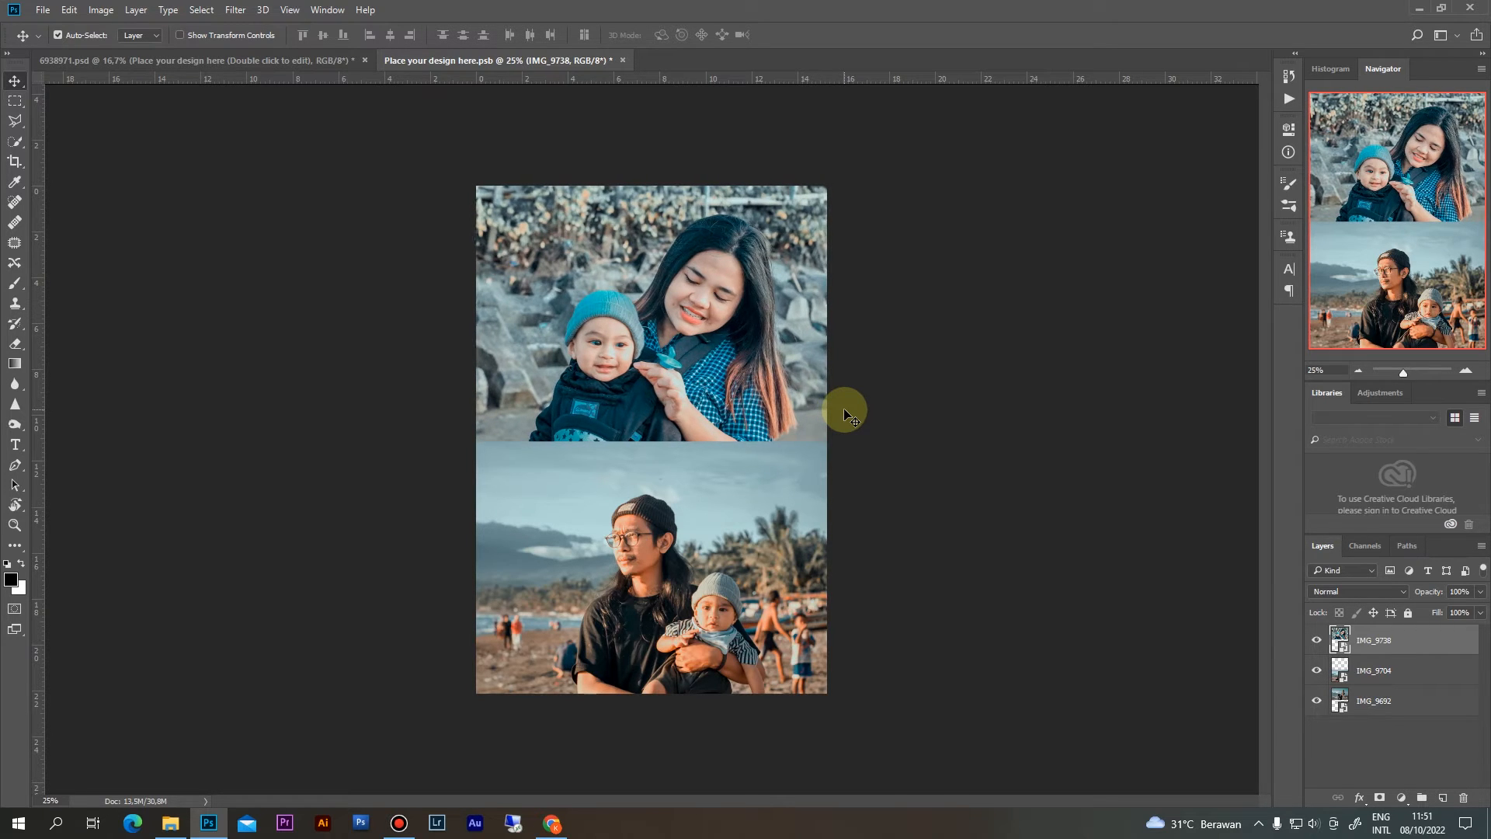
# Select the lower photo's layer IMG_9704 and toggle its visibility to check which photo it holds.
pyautogui.click(668, 584)
pyautogui.click(1316, 670)
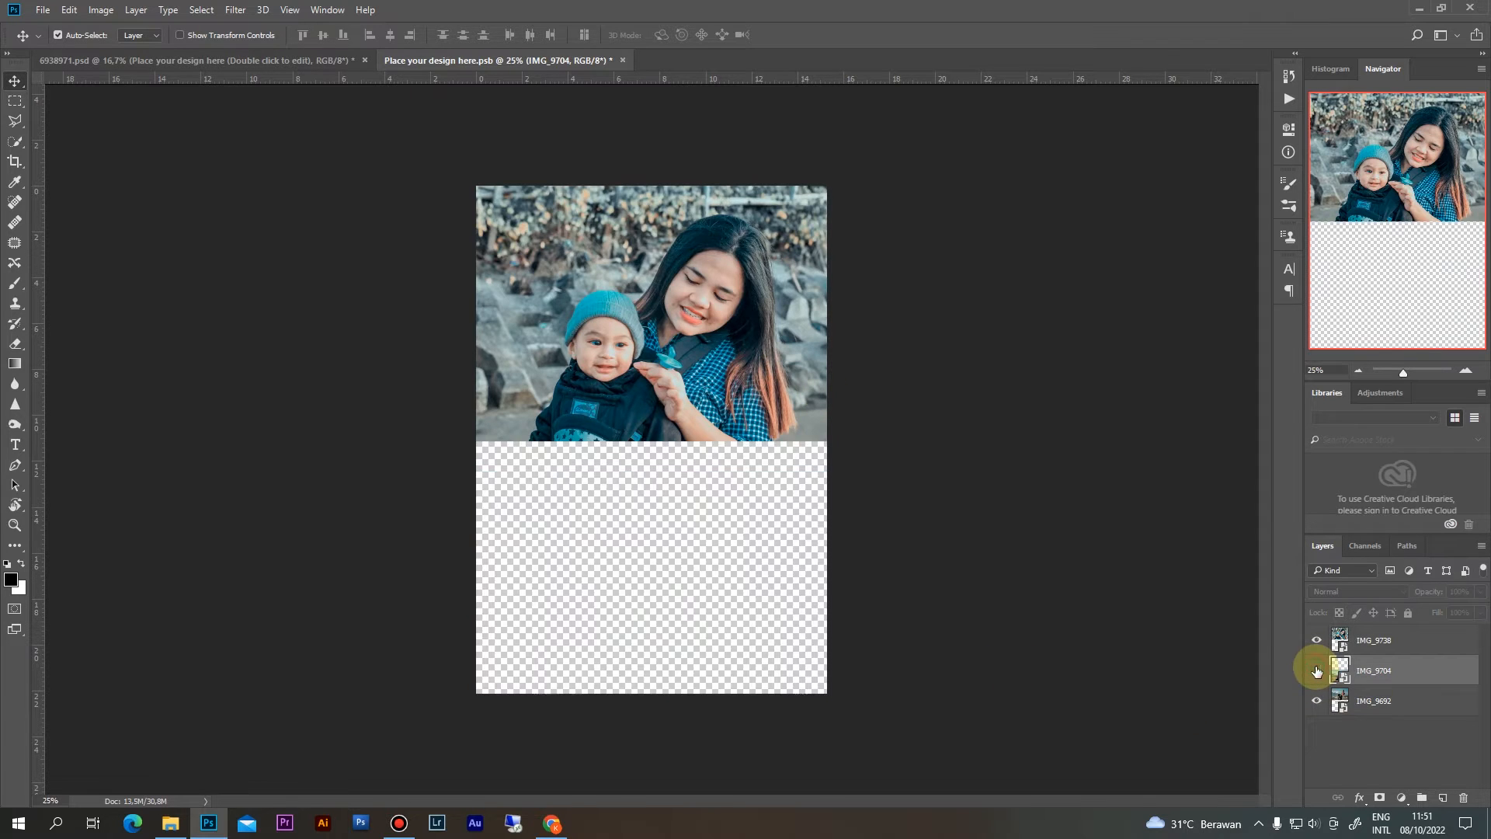
pyautogui.click(1316, 671)
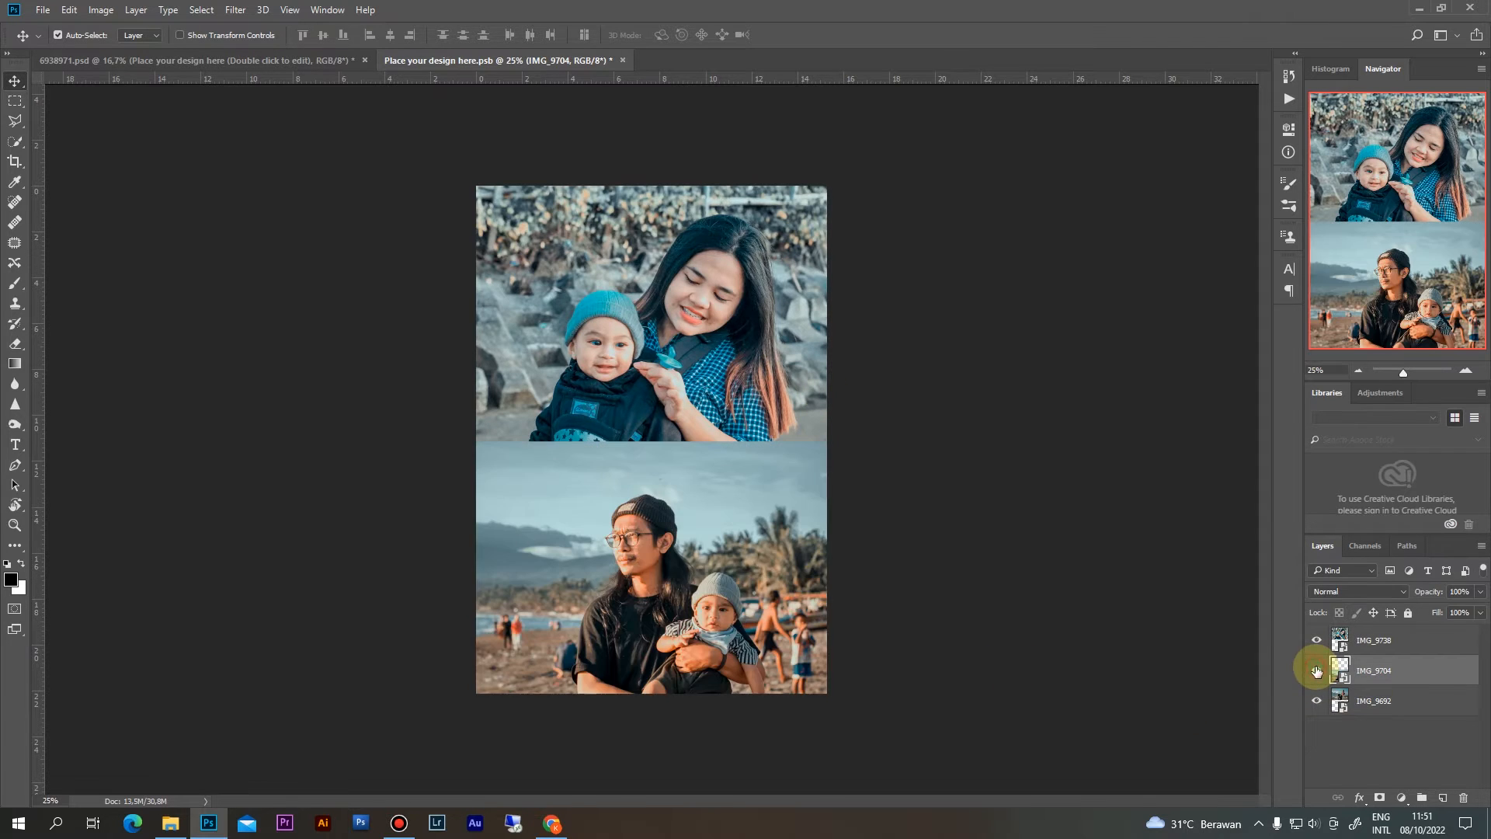
# Place the photo IMG_9743 from the mockup folder above IMG_9704, scaled to about 40% to cover the lower half of the canvas.
pyautogui.click(170, 823)
pyautogui.click(1028, 197)
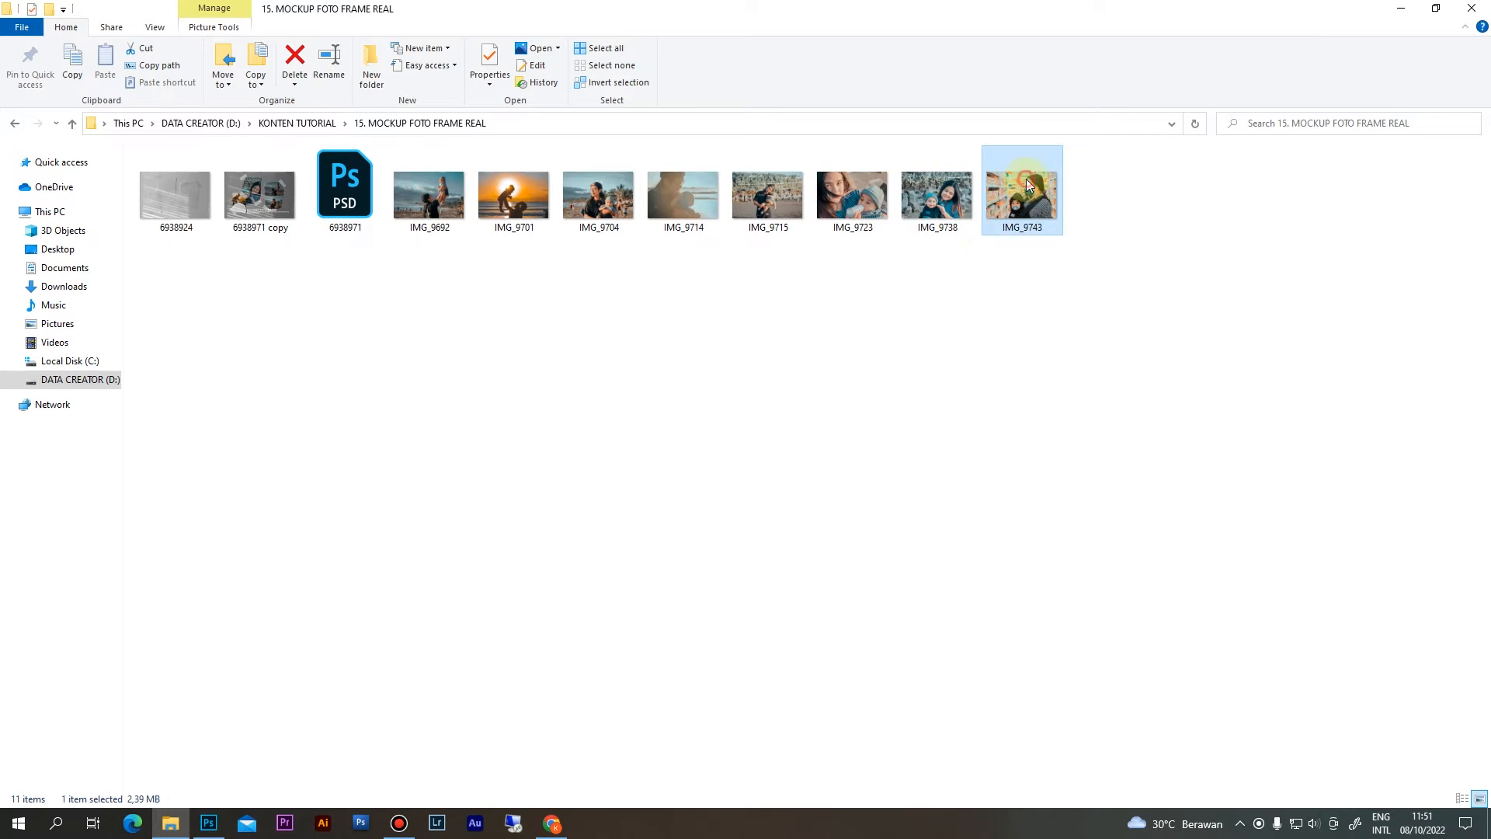
pyautogui.moveTo(1026, 179); pyautogui.dragTo(754, 560)
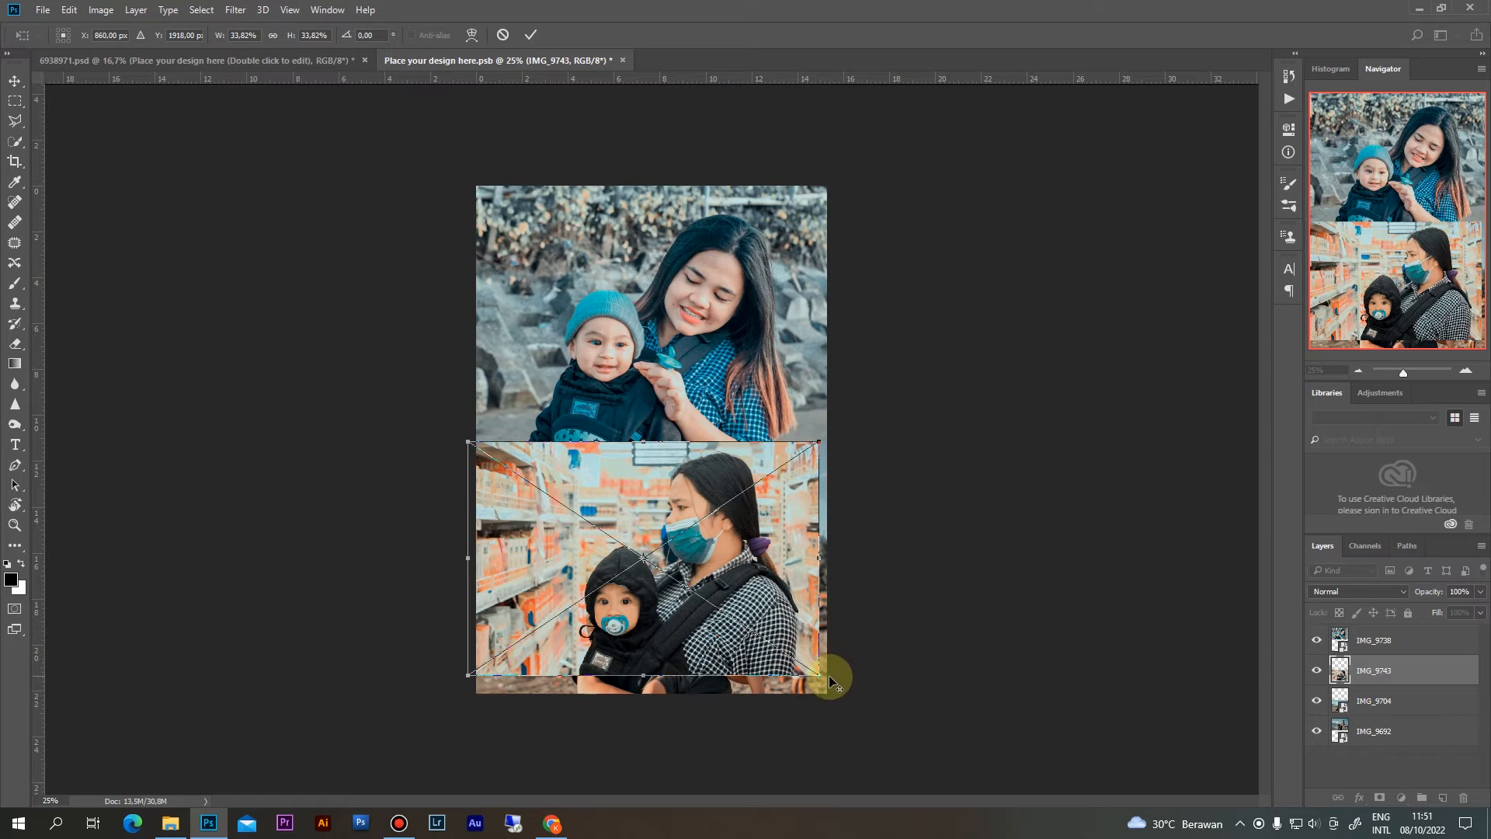
pyautogui.moveTo(825, 676); pyautogui.dragTo(843, 691)
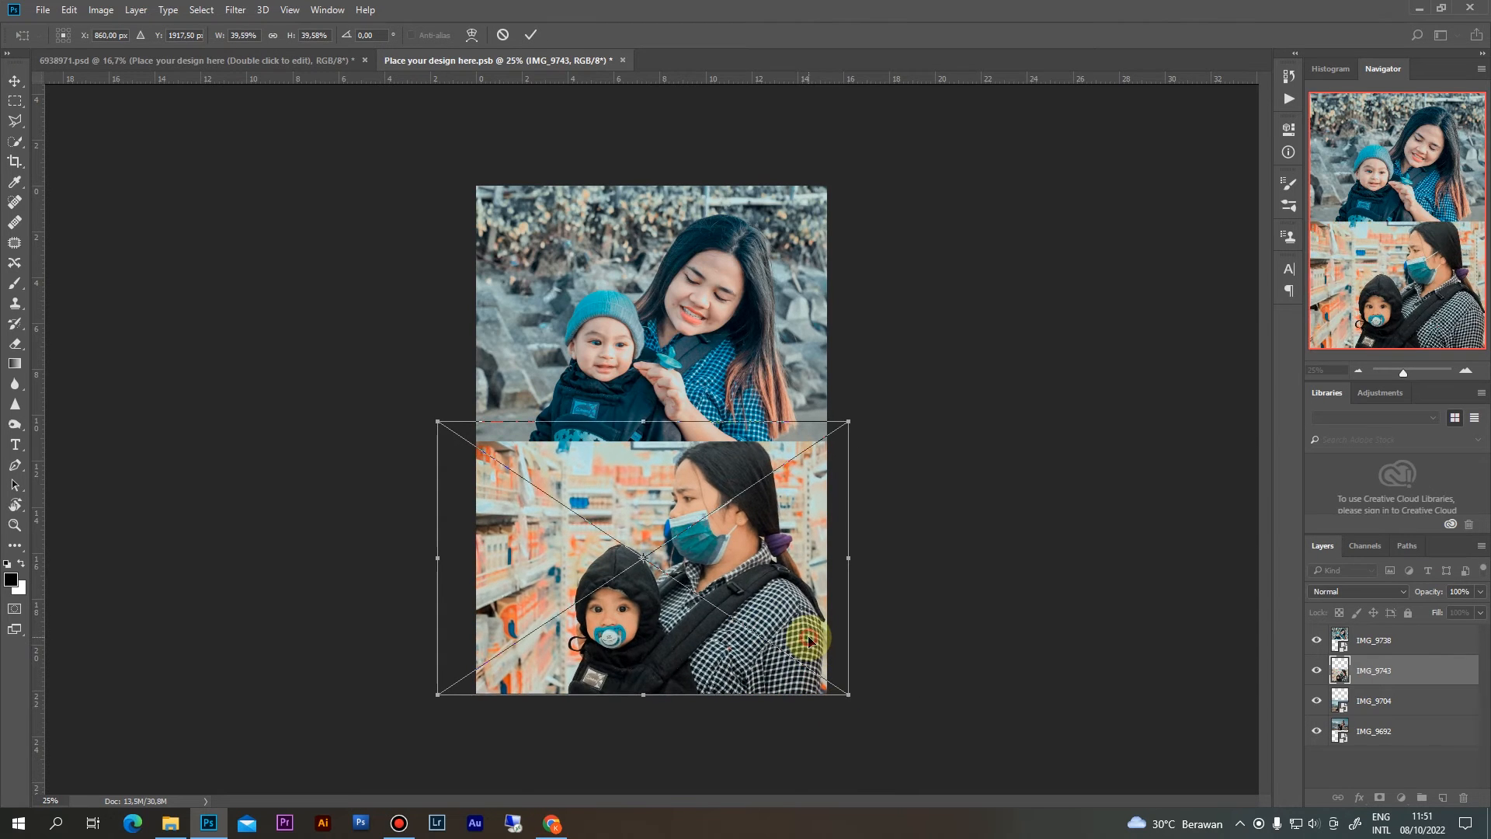
pyautogui.moveTo(811, 637); pyautogui.dragTo(808, 647)
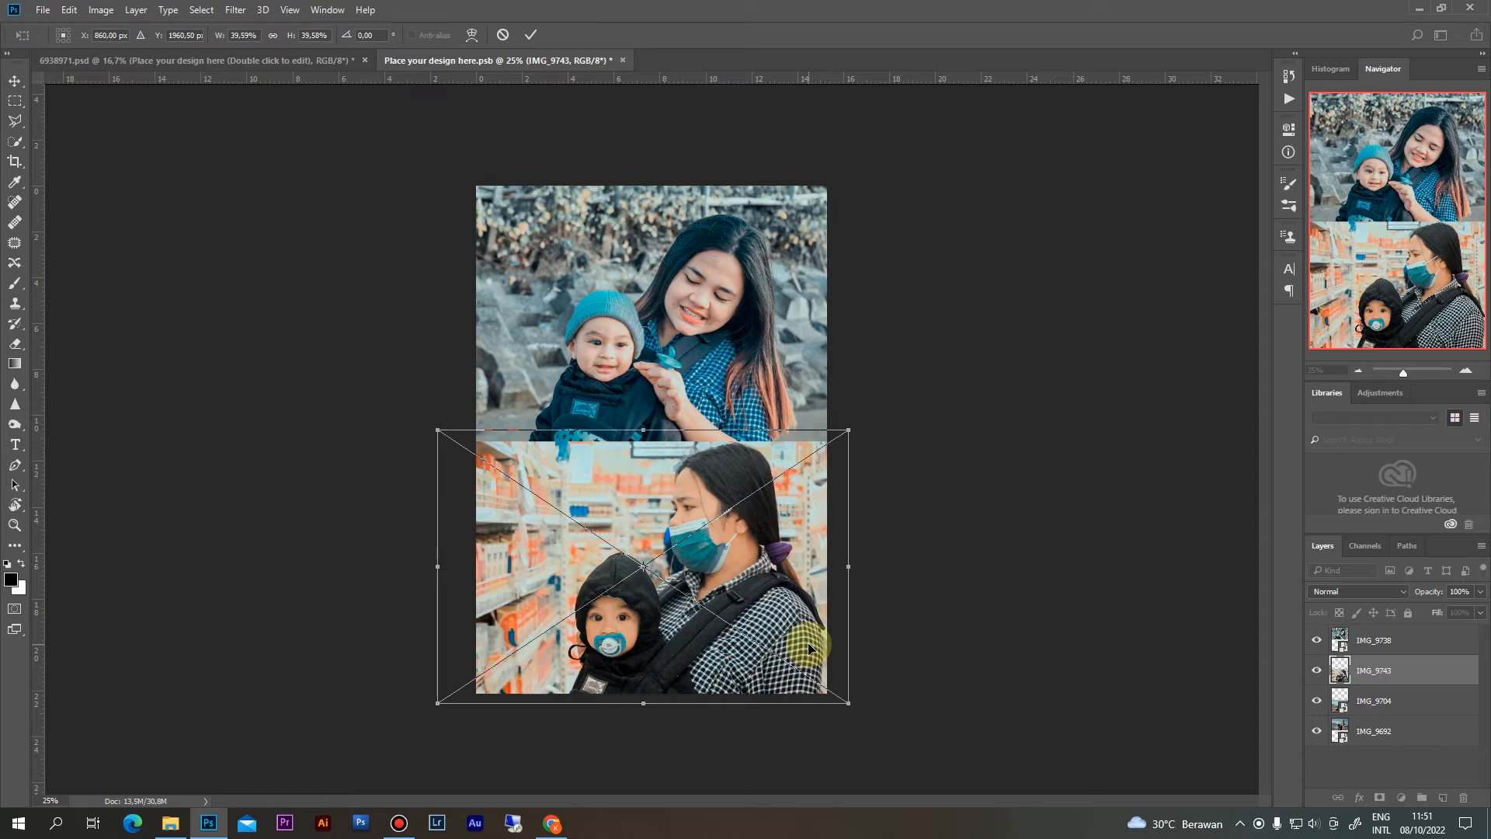
pyautogui.press('Return')
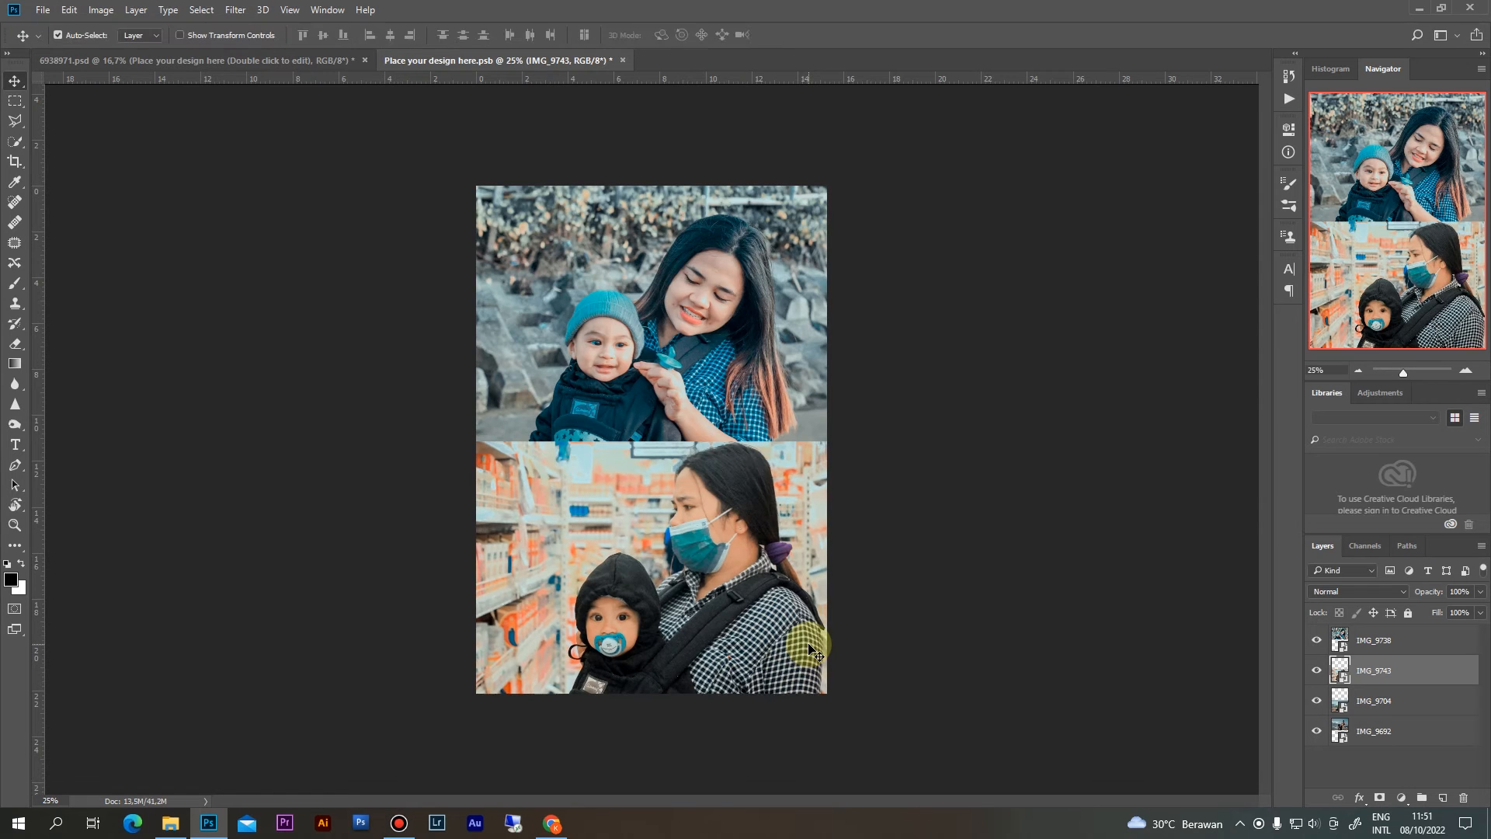
# Paste the Ellipse 1 shape layer and save the smart object so the 6938971.psd mockup shows its new photos.
pyautogui.hotkey('ctrl', 'v')
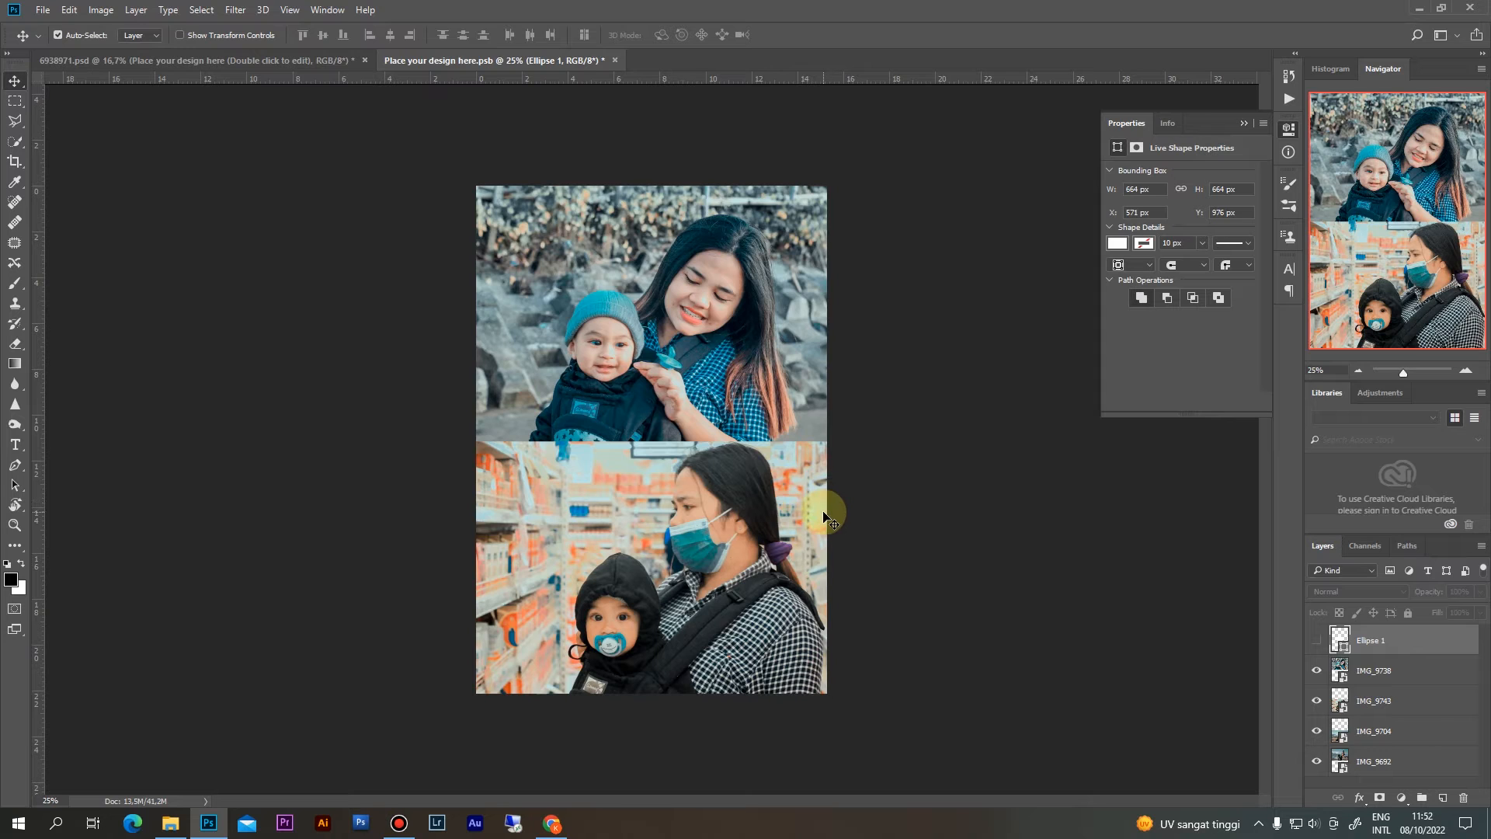
pyautogui.click(159, 60)
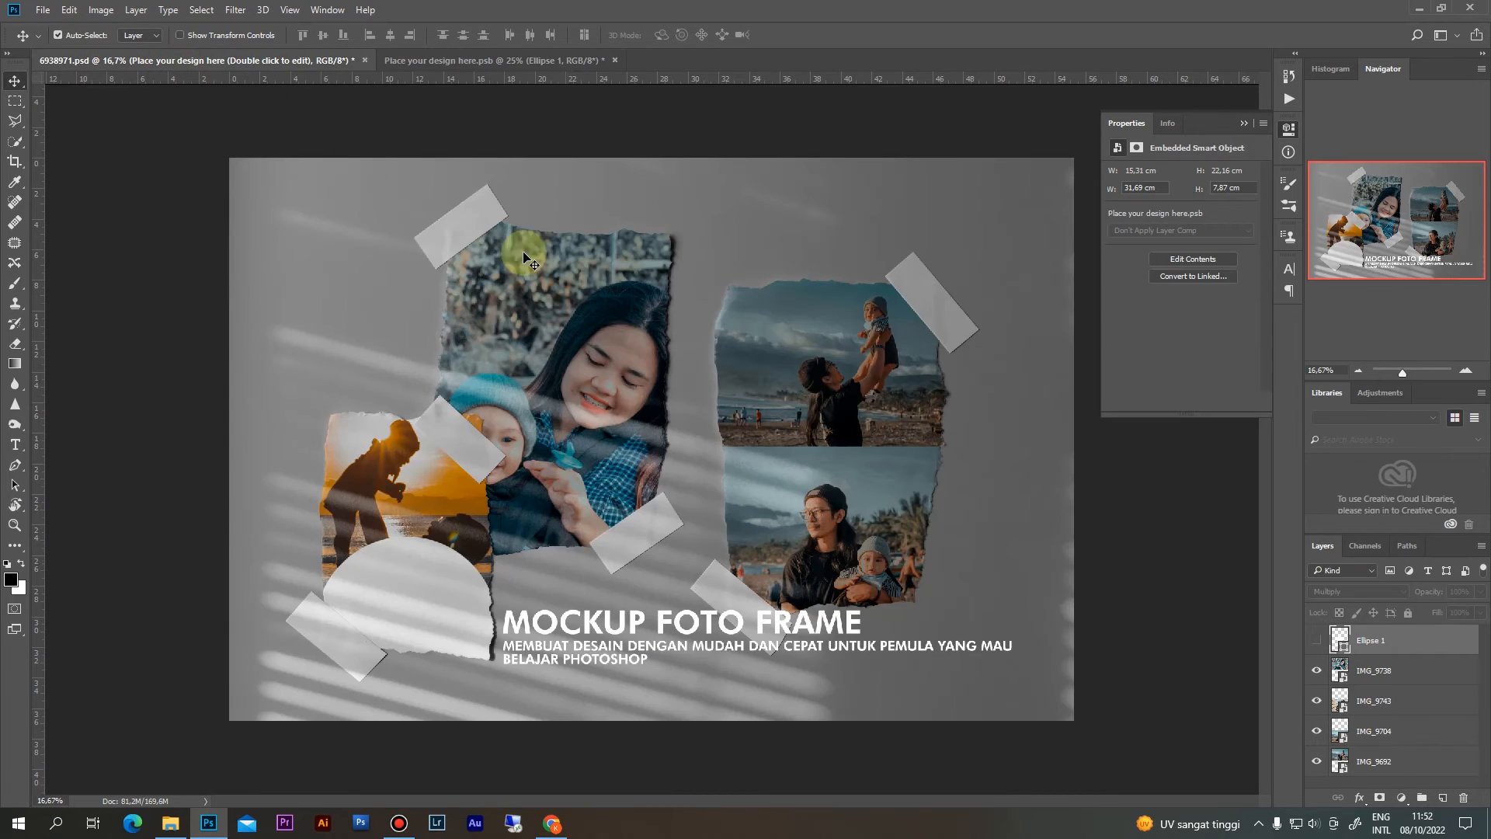
pyautogui.click(523, 60)
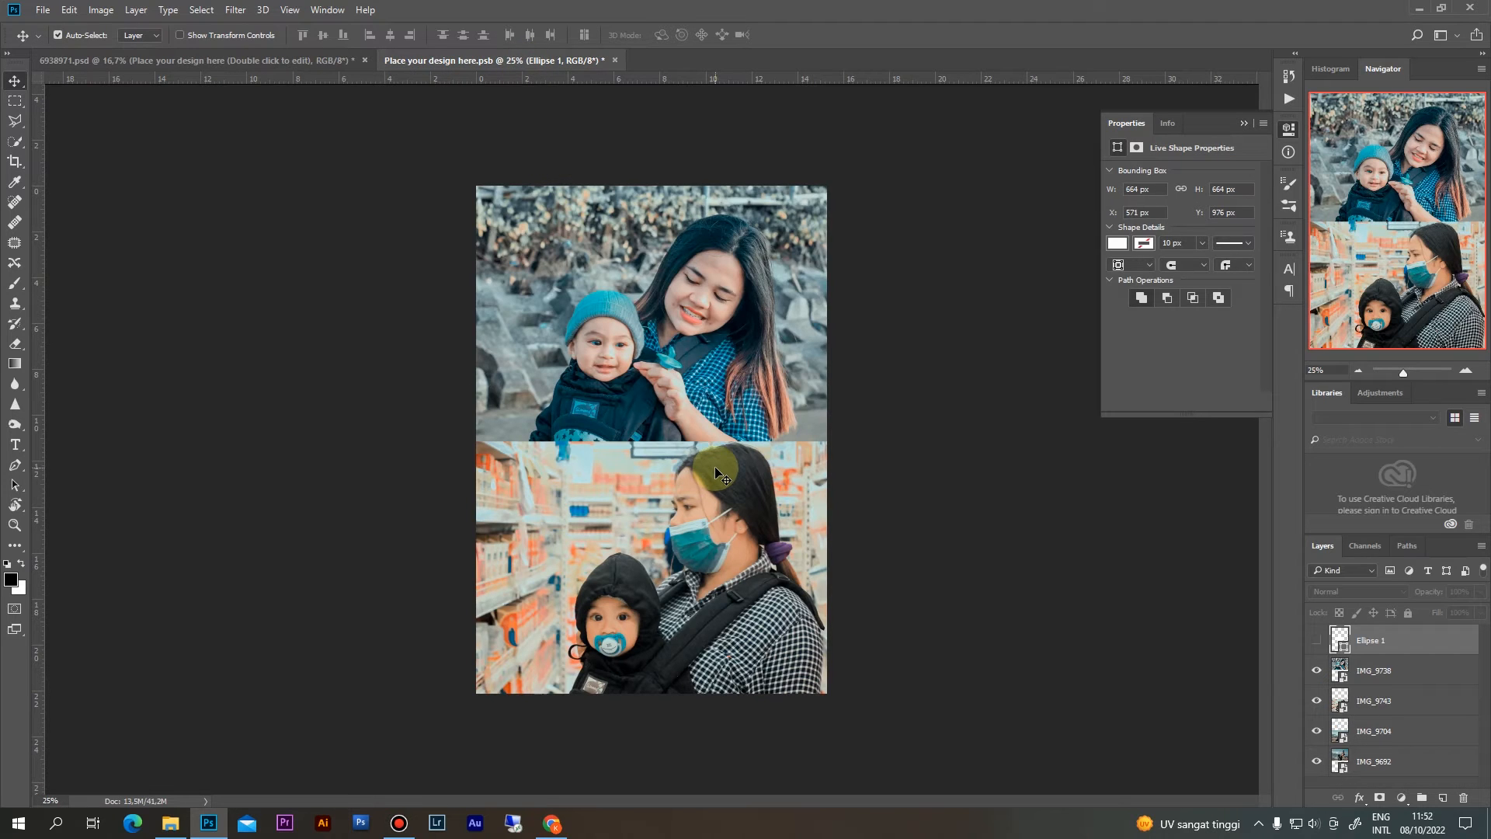
pyautogui.hotkey('ctrl', 's')
pyautogui.click(236, 63)
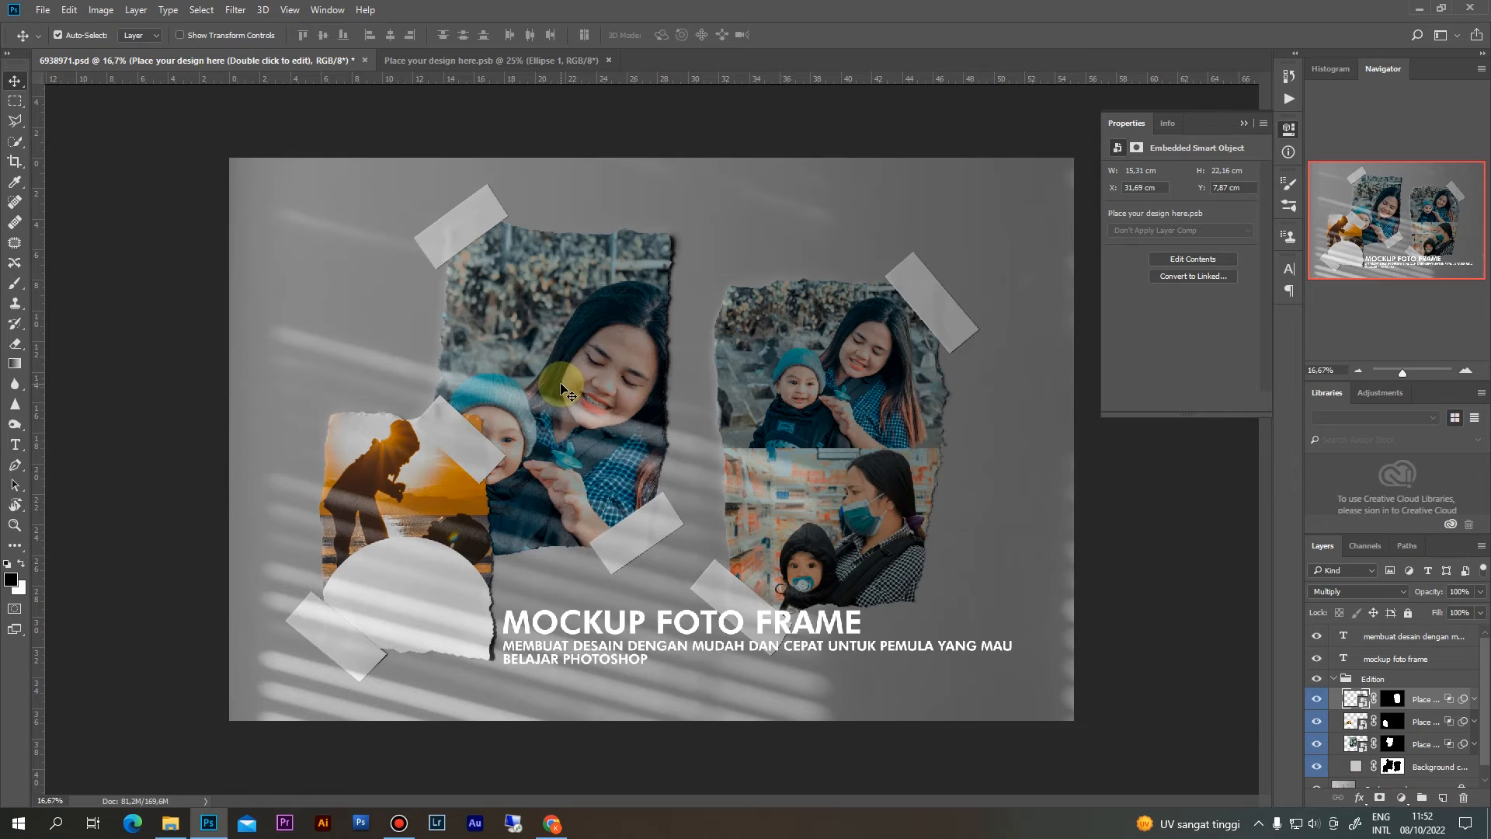
# Open the contents of the small frame's smart object from the Edition group and select its IMG_9701 photo layer.
pyautogui.click(1317, 722)
pyautogui.click(1317, 722)
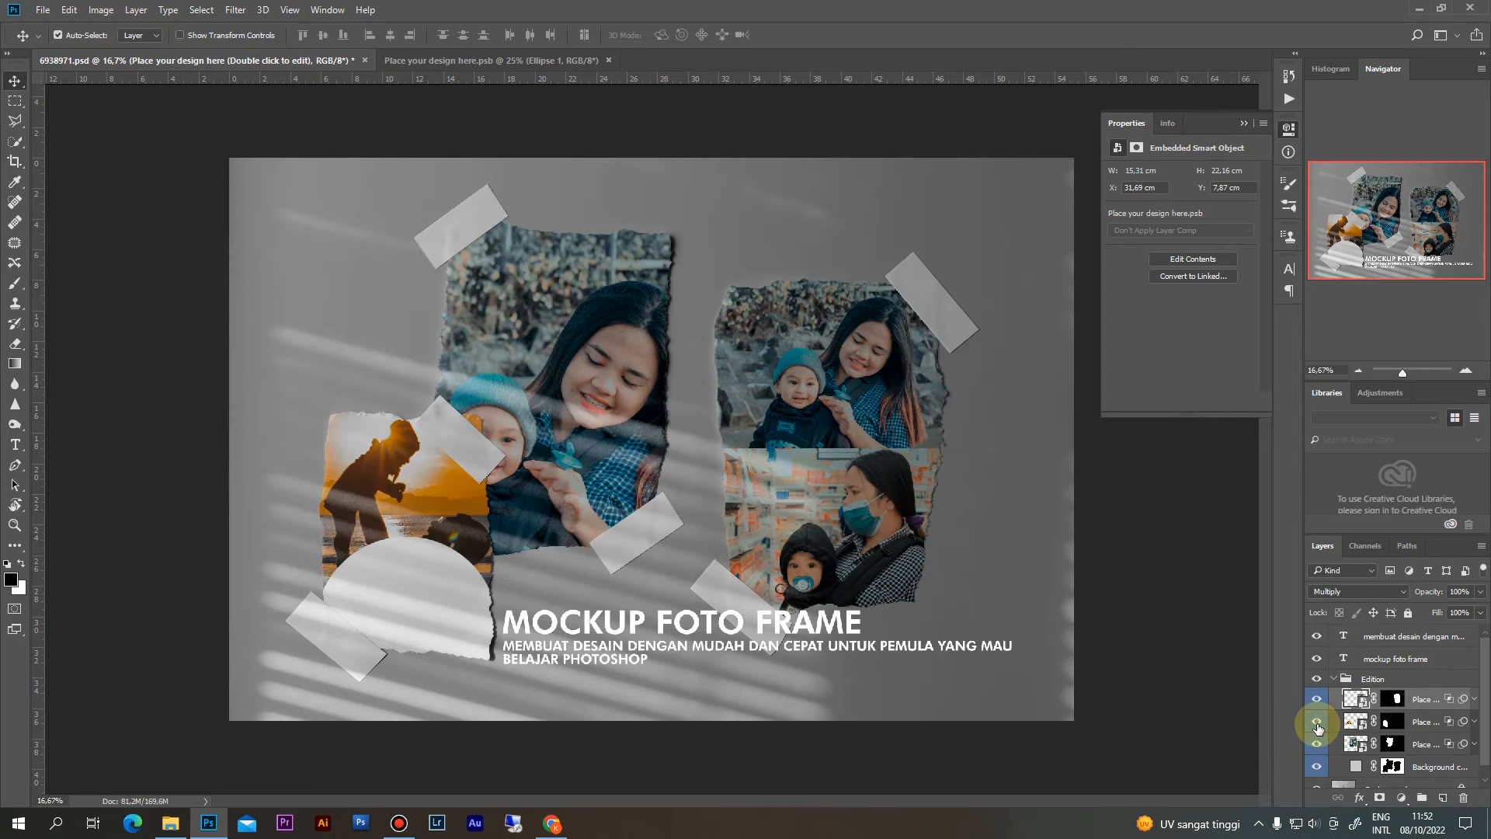
pyautogui.doubleClick(1355, 721)
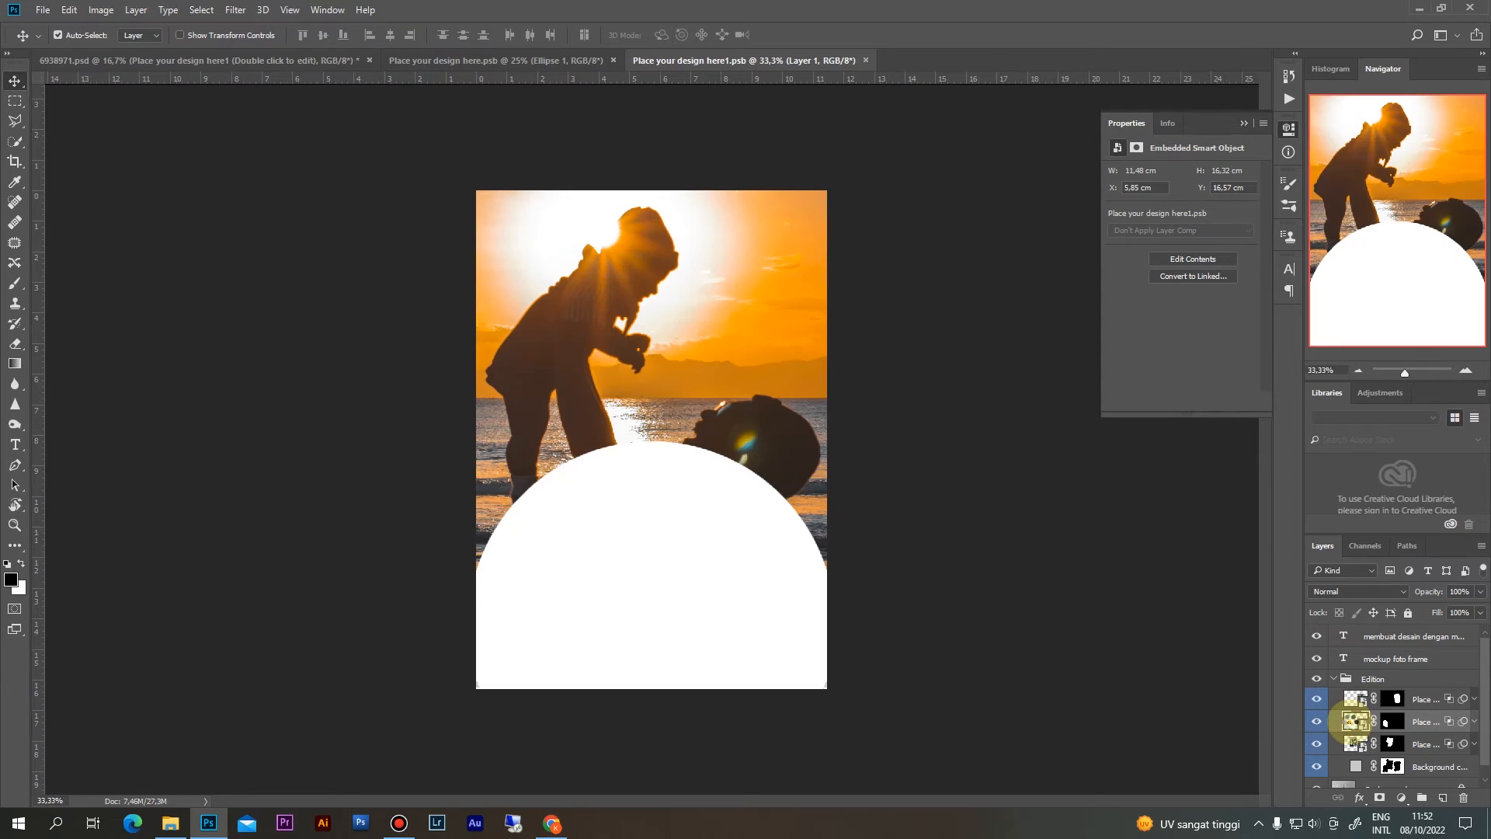
pyautogui.click(720, 340)
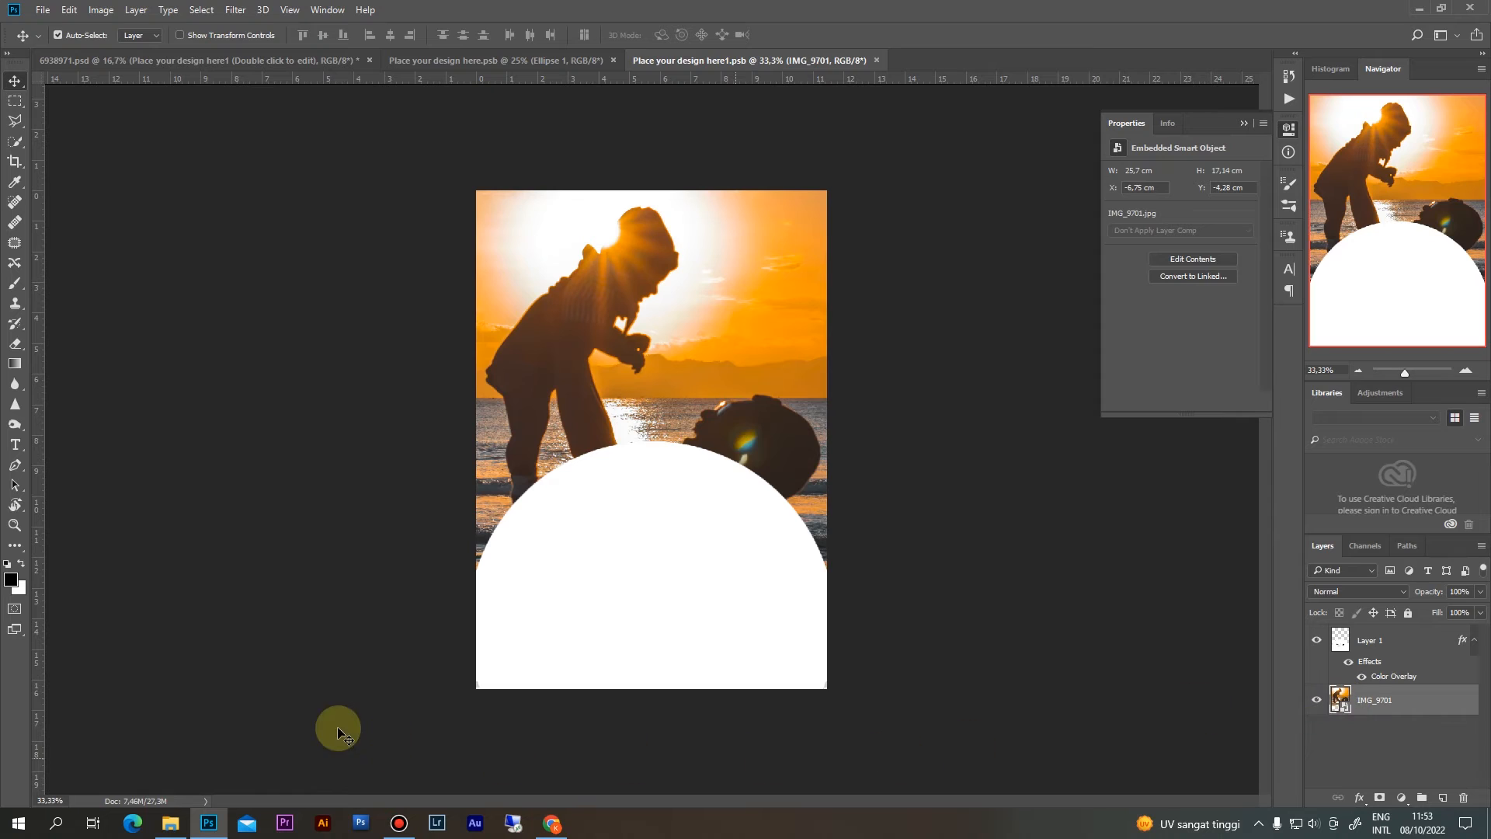
# Place the photo IMG_9715 from the mockup folder above IMG_9701, scaled to about 52% and positioned to fill the area above the white arch.
pyautogui.click(170, 822)
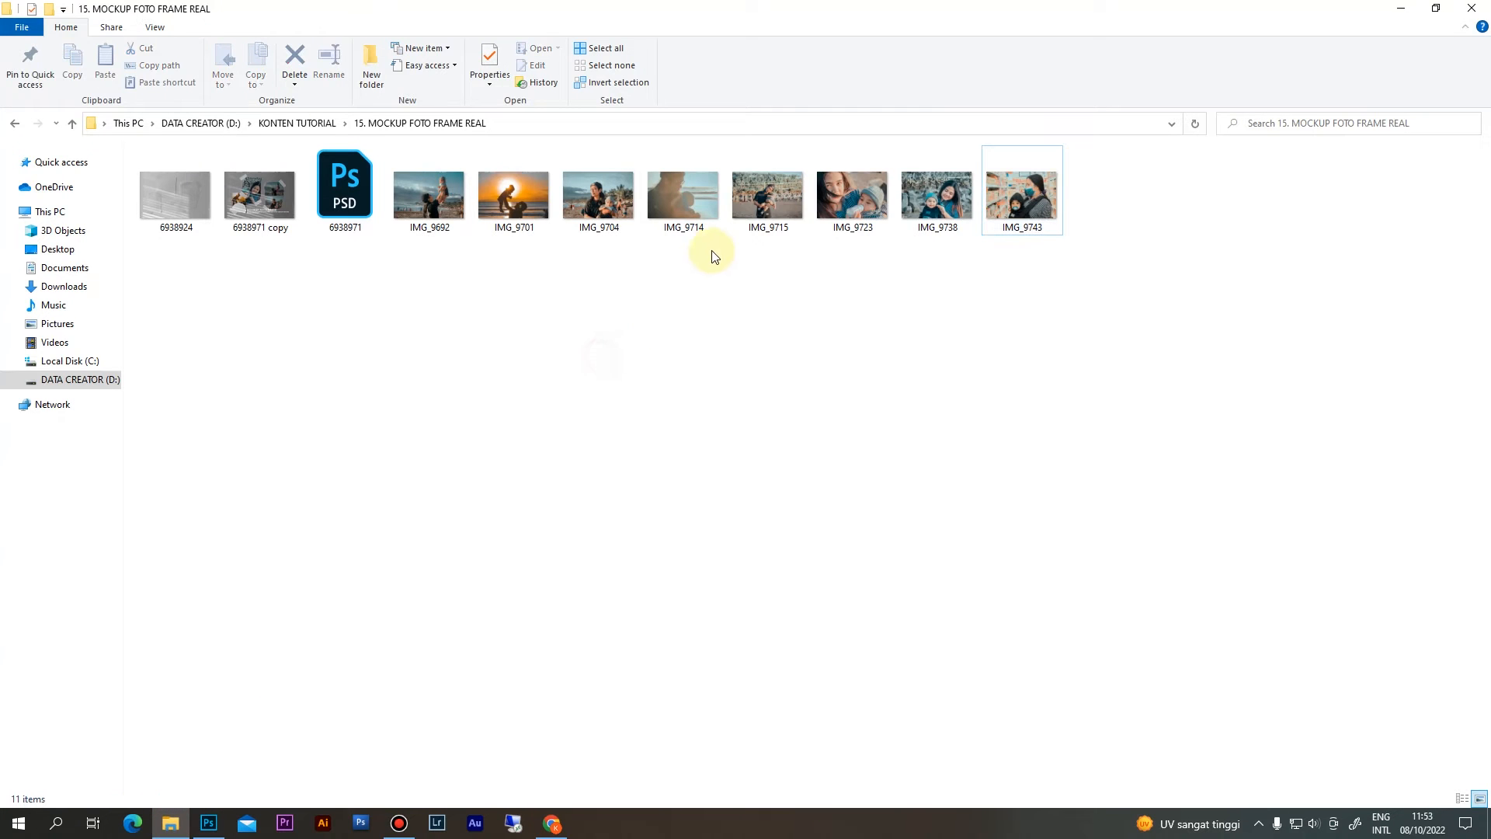
pyautogui.moveTo(681, 225); pyautogui.dragTo(655, 423)
pyautogui.click(768, 206)
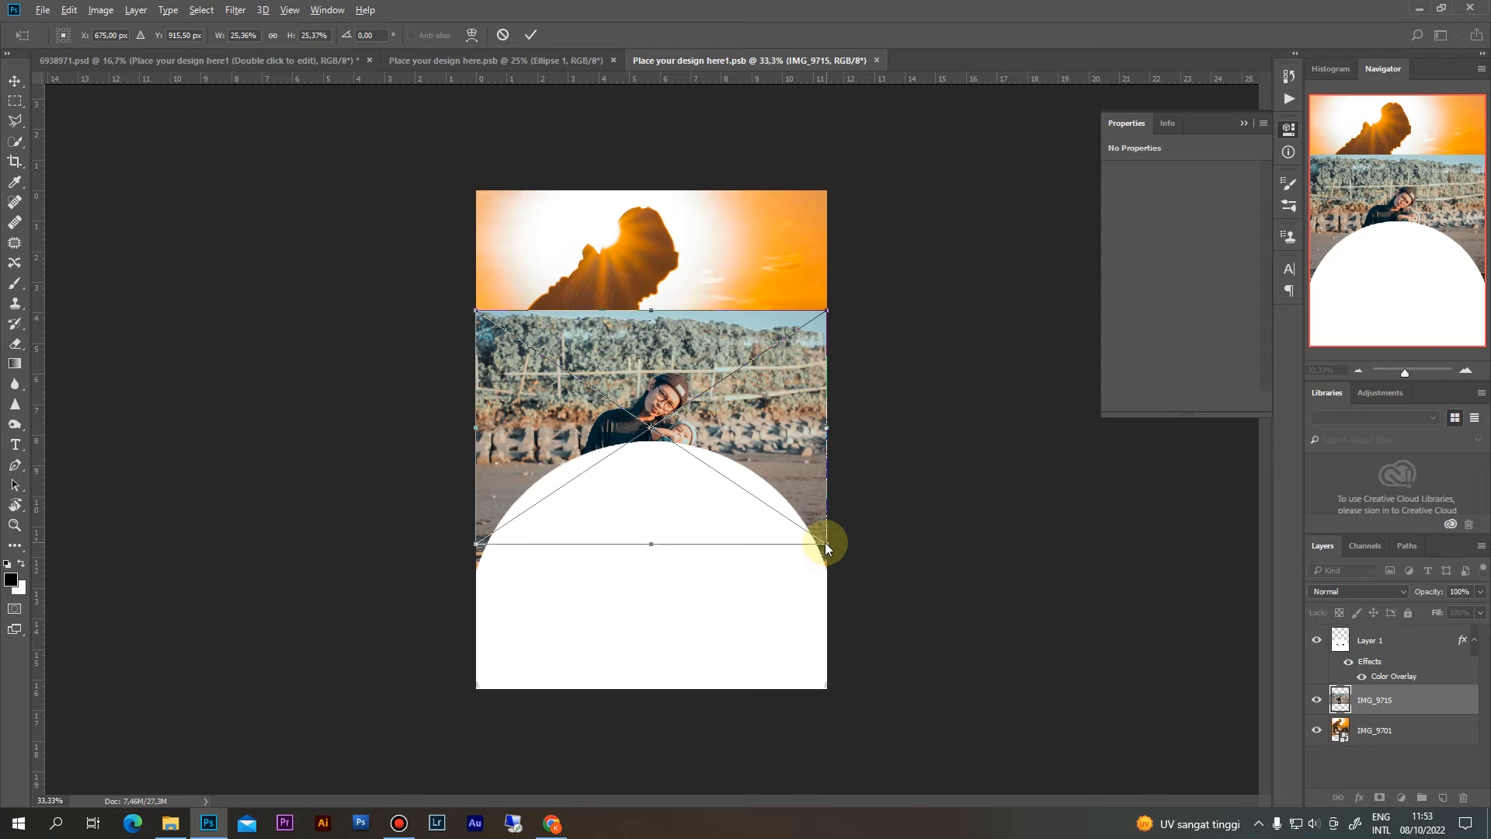
pyautogui.moveTo(824, 546); pyautogui.dragTo(1018, 661)
pyautogui.moveTo(916, 565); pyautogui.dragTo(917, 489)
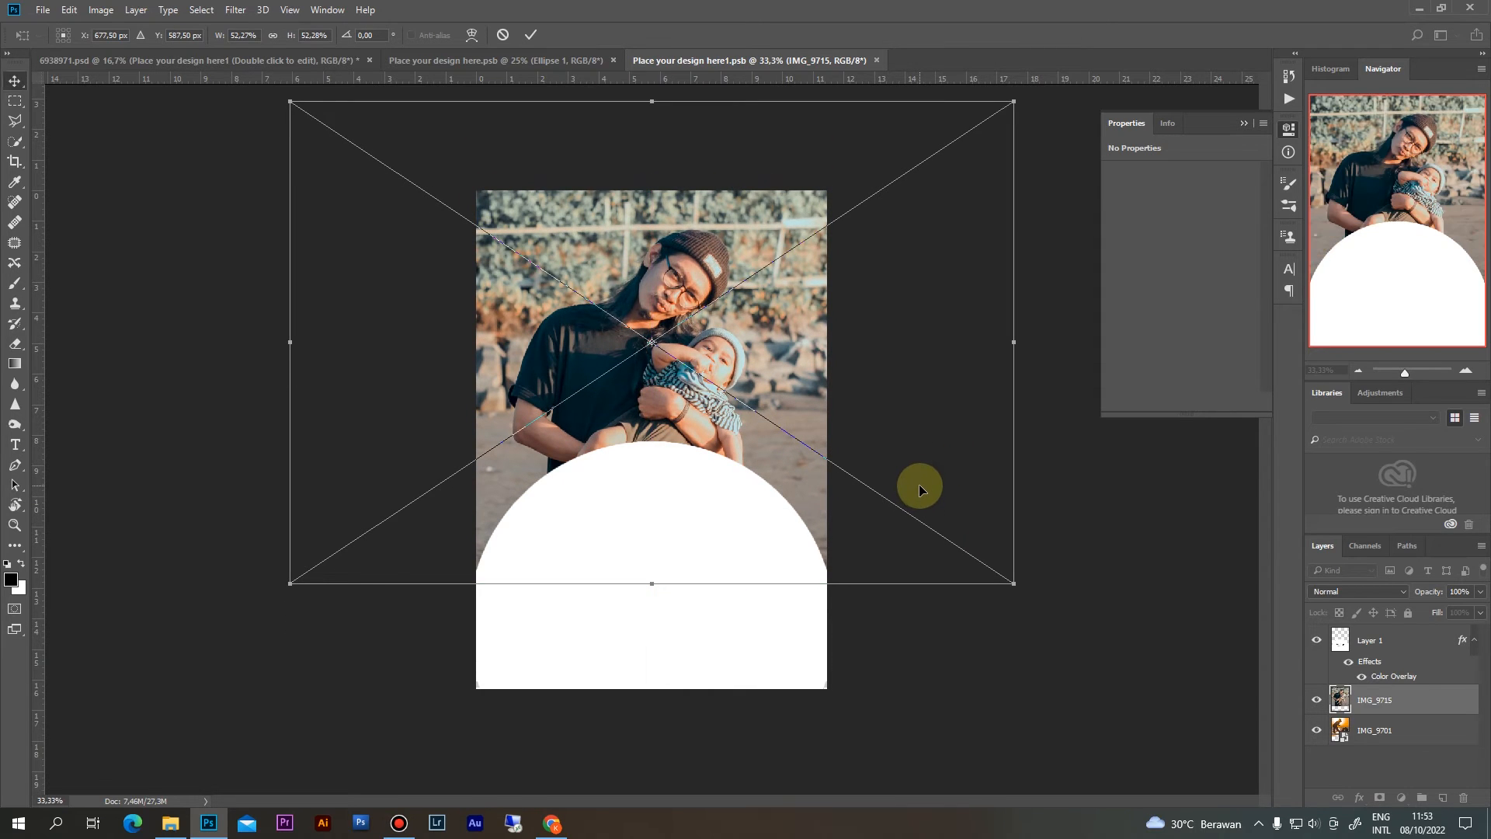
pyautogui.press('Return')
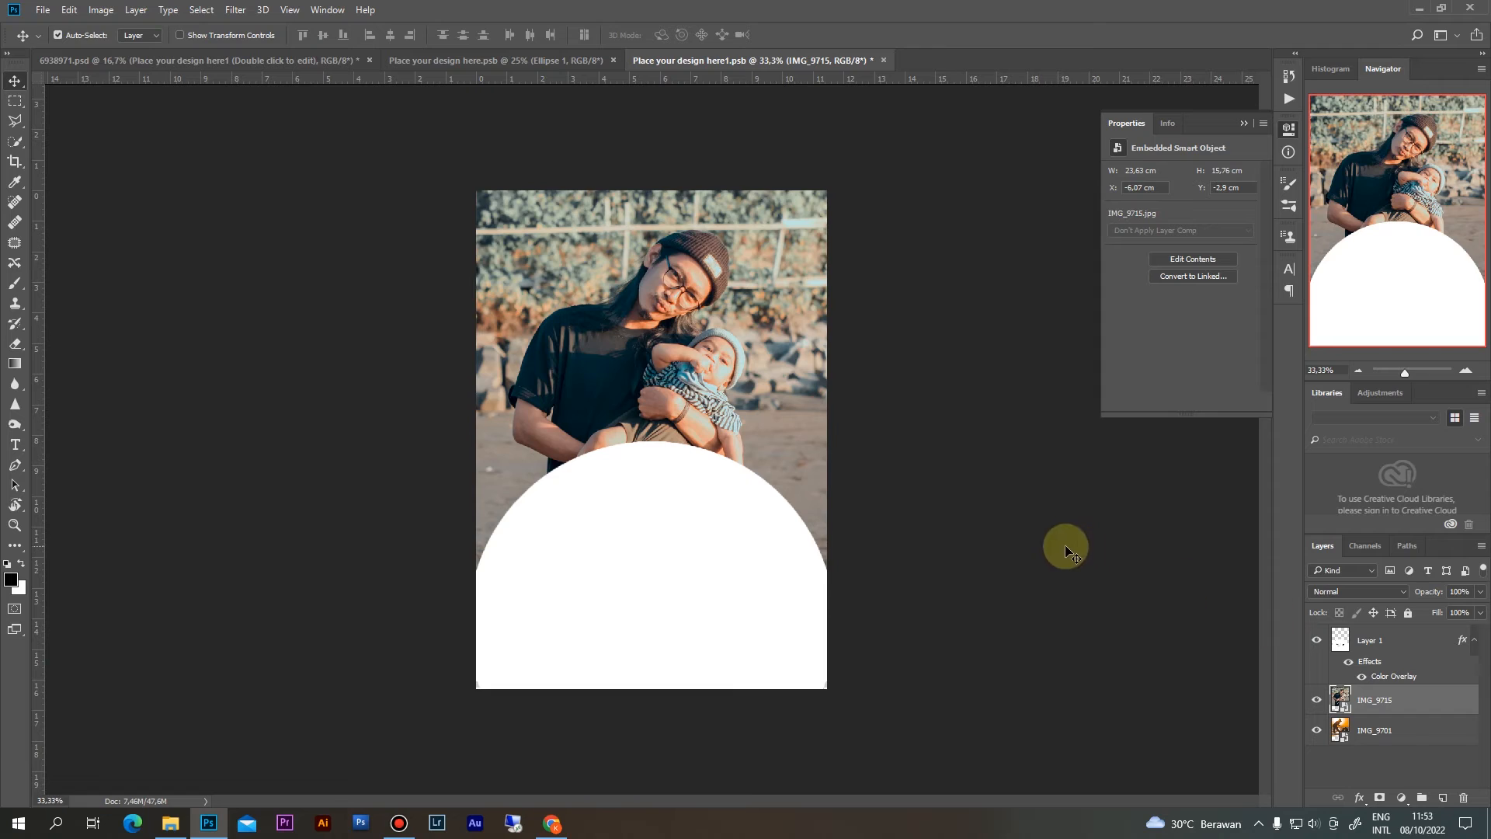
# Save the small frame's smart object and open the large frame's smart object from the 6938971.psd mockup.
pyautogui.hotkey('ctrl', 's')
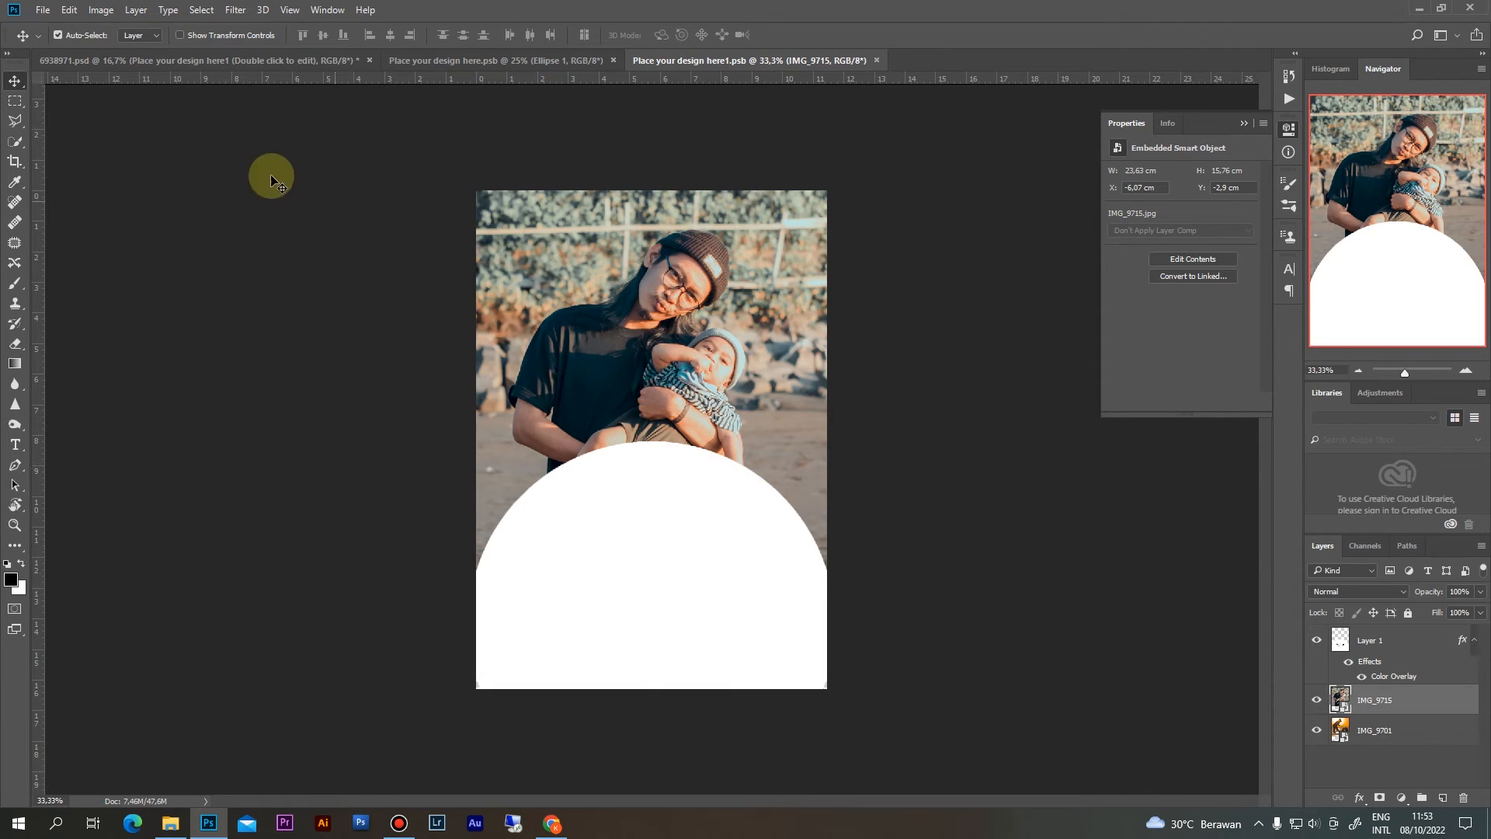
pyautogui.click(243, 60)
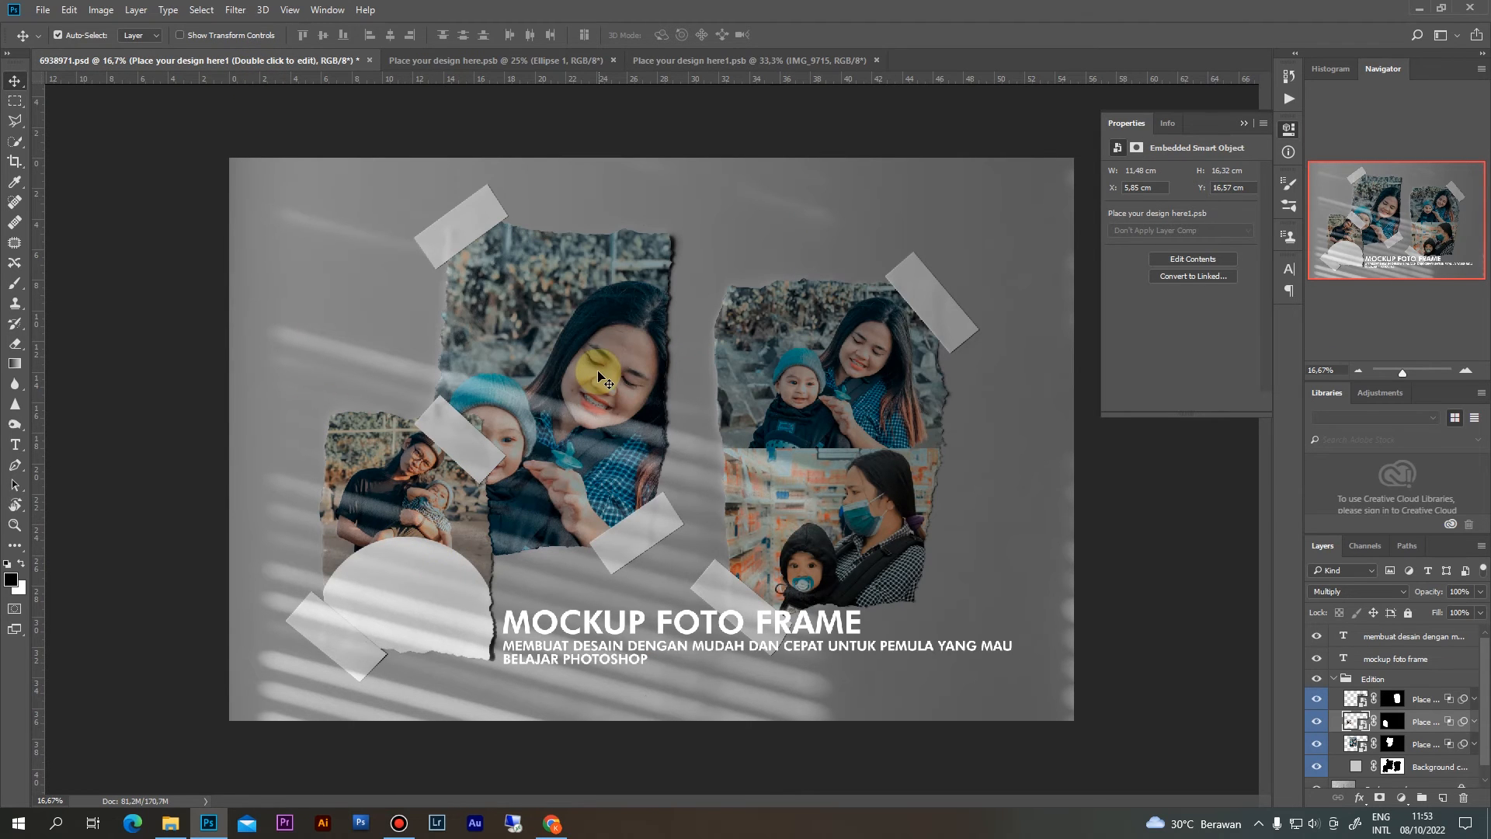
pyautogui.click(1351, 744)
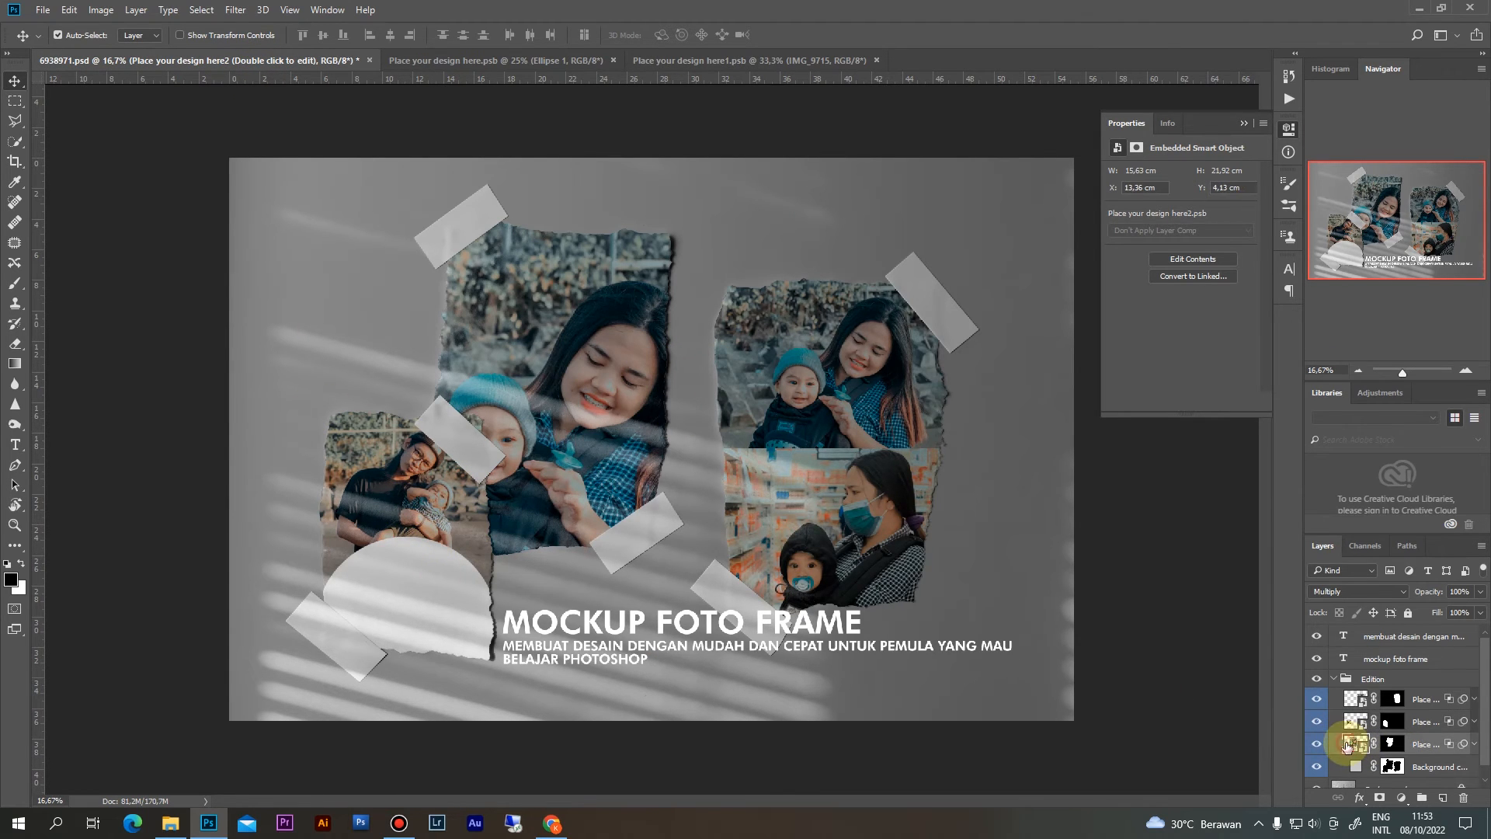
pyautogui.doubleClick(1351, 744)
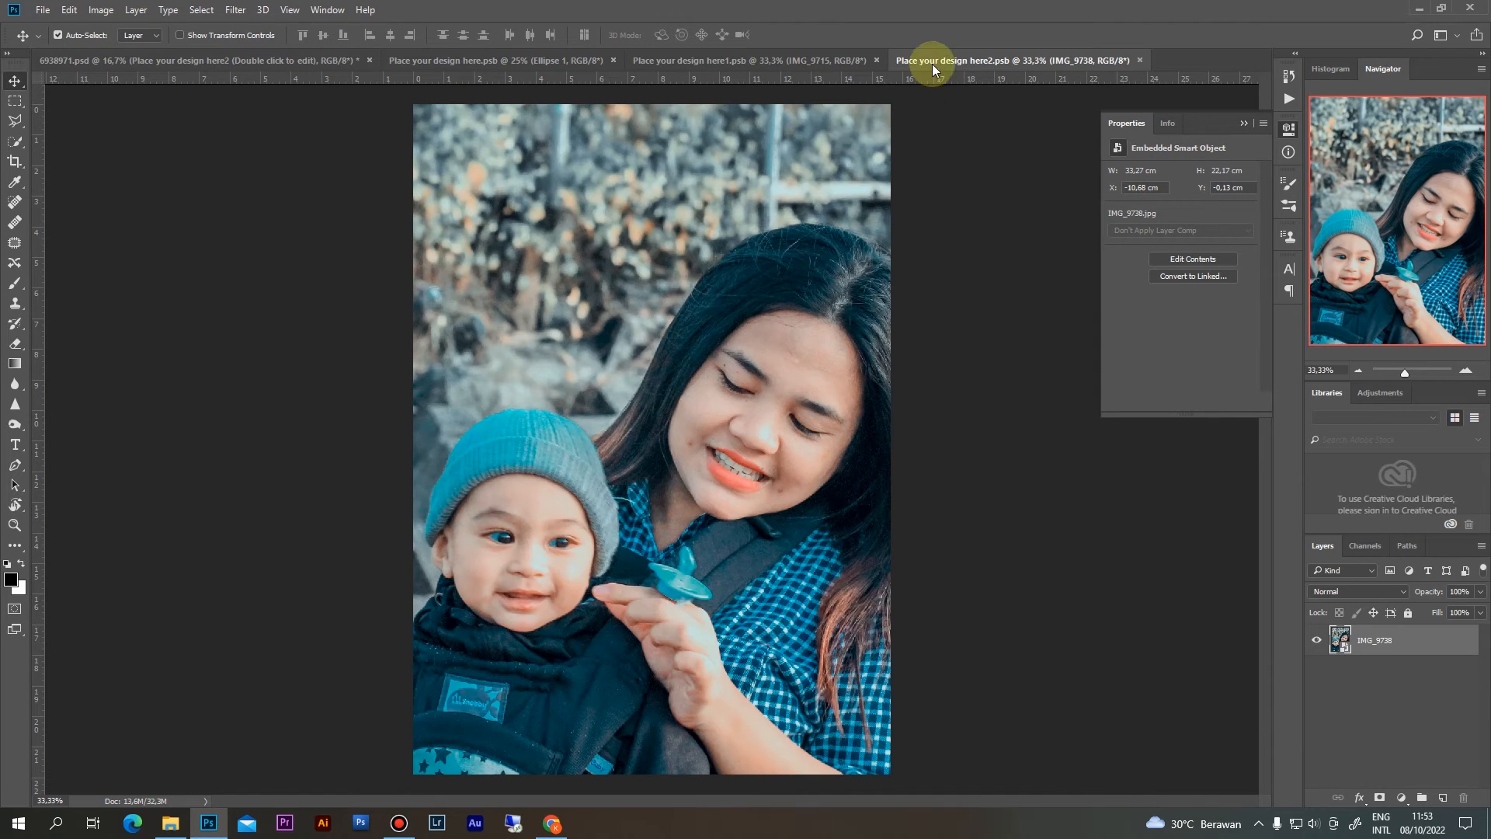
# Place the photo IMG_9714 from the mockup folder above IMG_9738, scaled to about 76% and centred to cover the whole canvas.
pyautogui.click(173, 823)
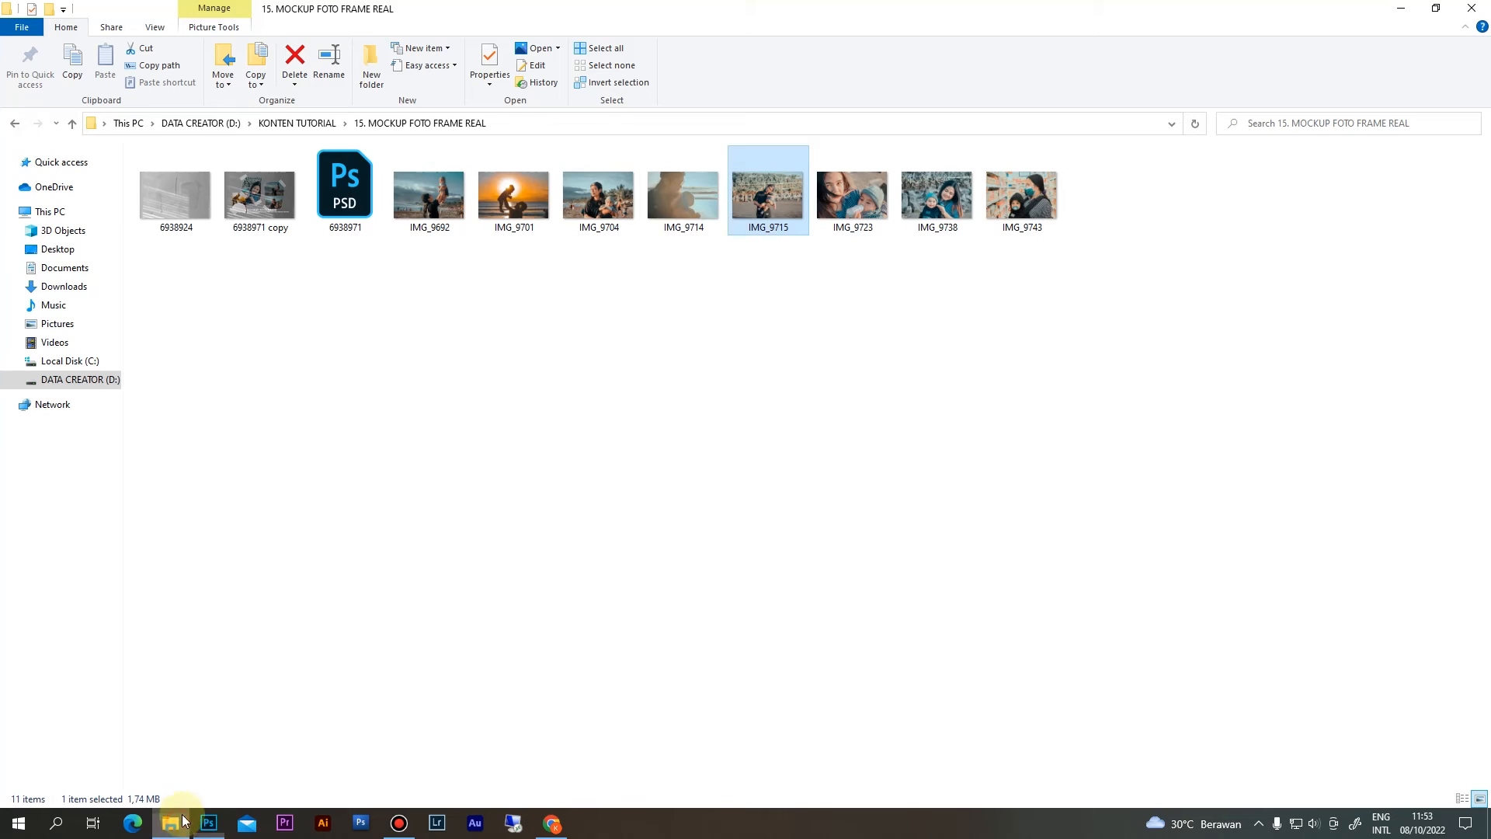
pyautogui.click(613, 233)
pyautogui.moveTo(665, 227); pyautogui.dragTo(740, 470)
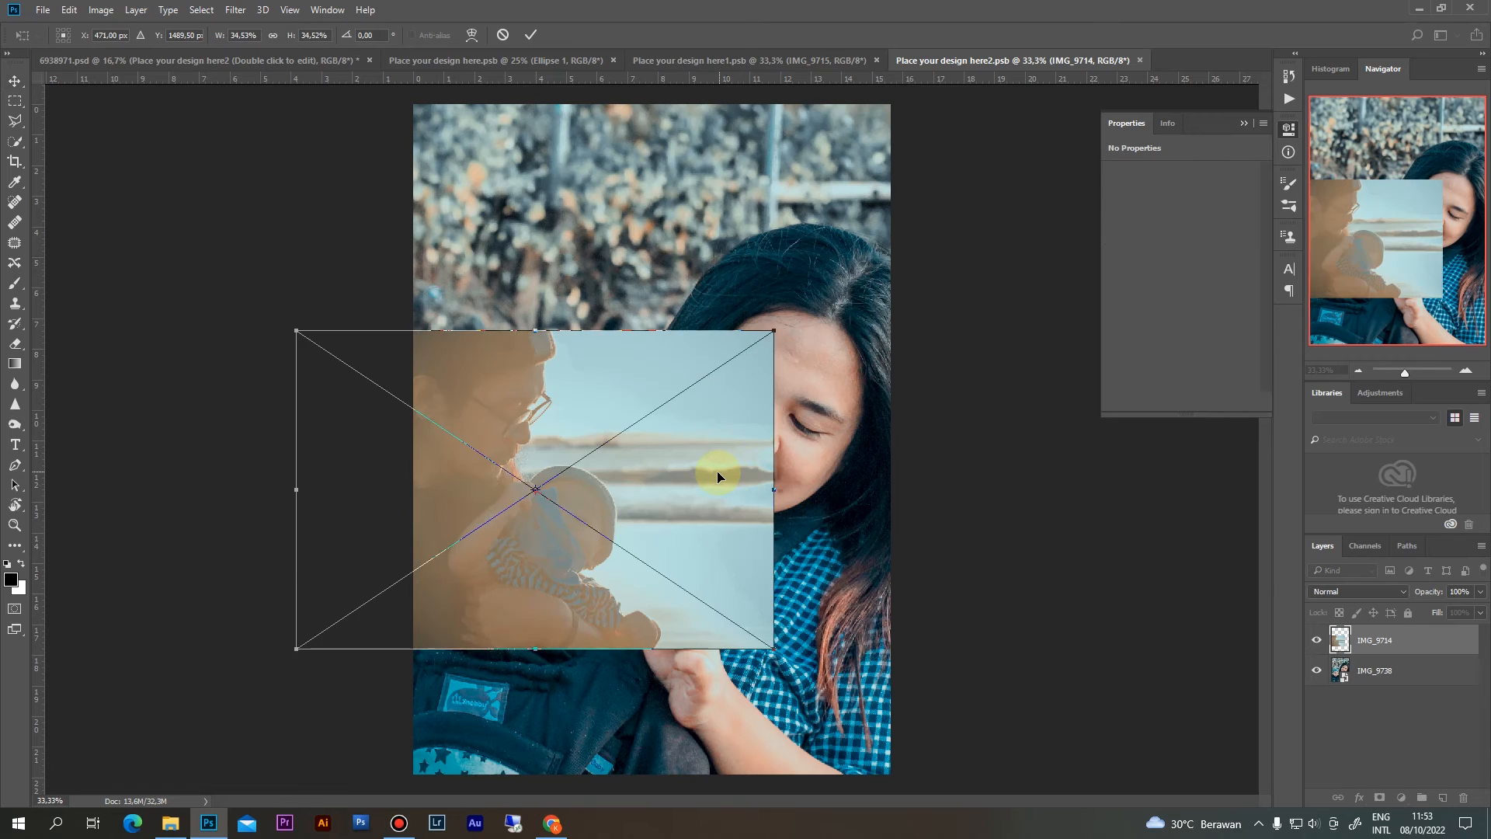
pyautogui.hotkey('ctrl', '-')
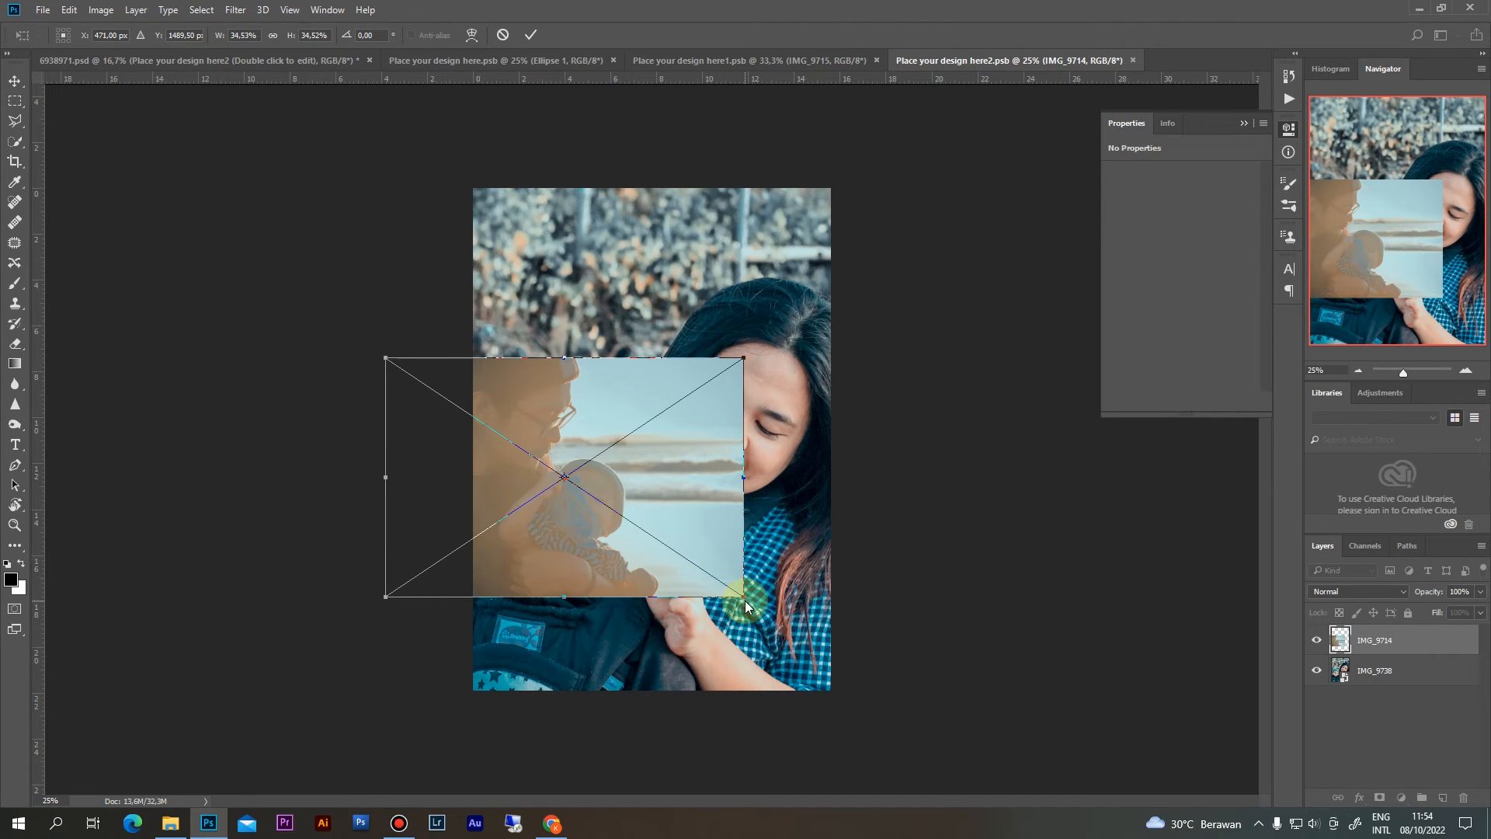
pyautogui.moveTo(745, 597); pyautogui.dragTo(981, 702)
pyautogui.moveTo(882, 623); pyautogui.dragTo(933, 589)
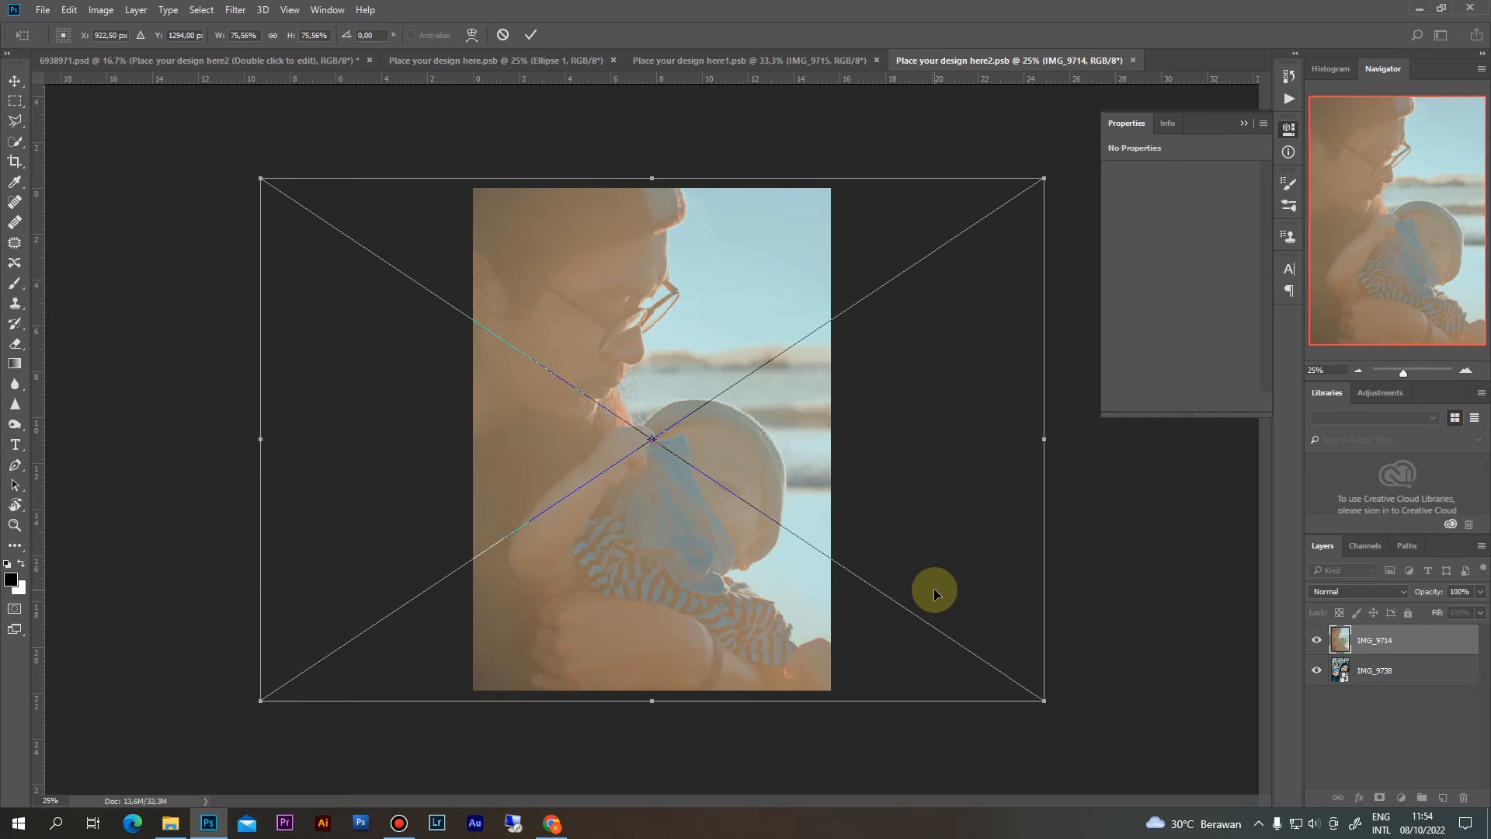
pyautogui.press('Return')
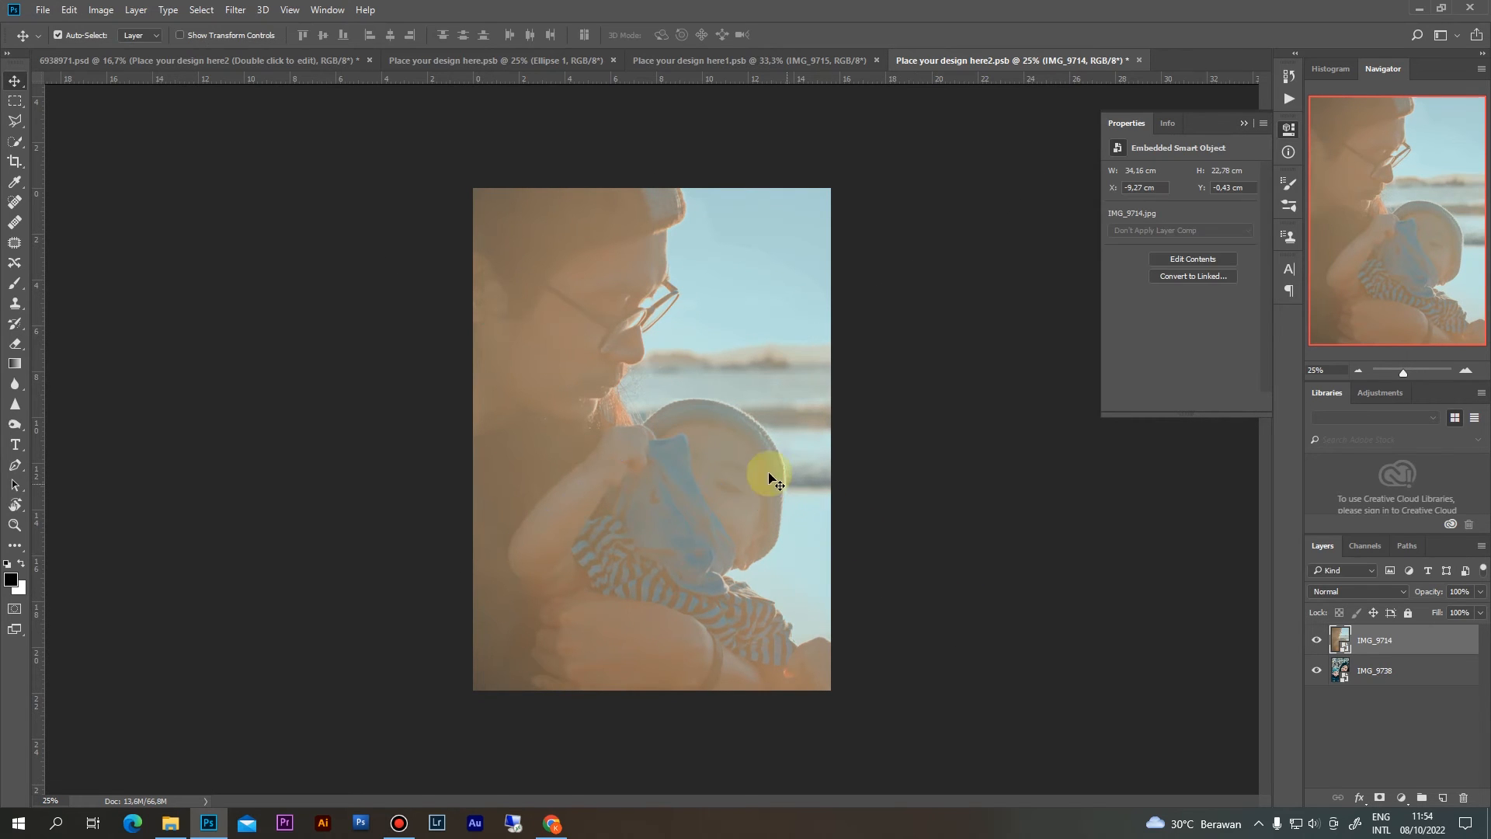
# Save the large frame's smart object and return to the 6938971.psd mockup to check the updated photo.
pyautogui.click(205, 59)
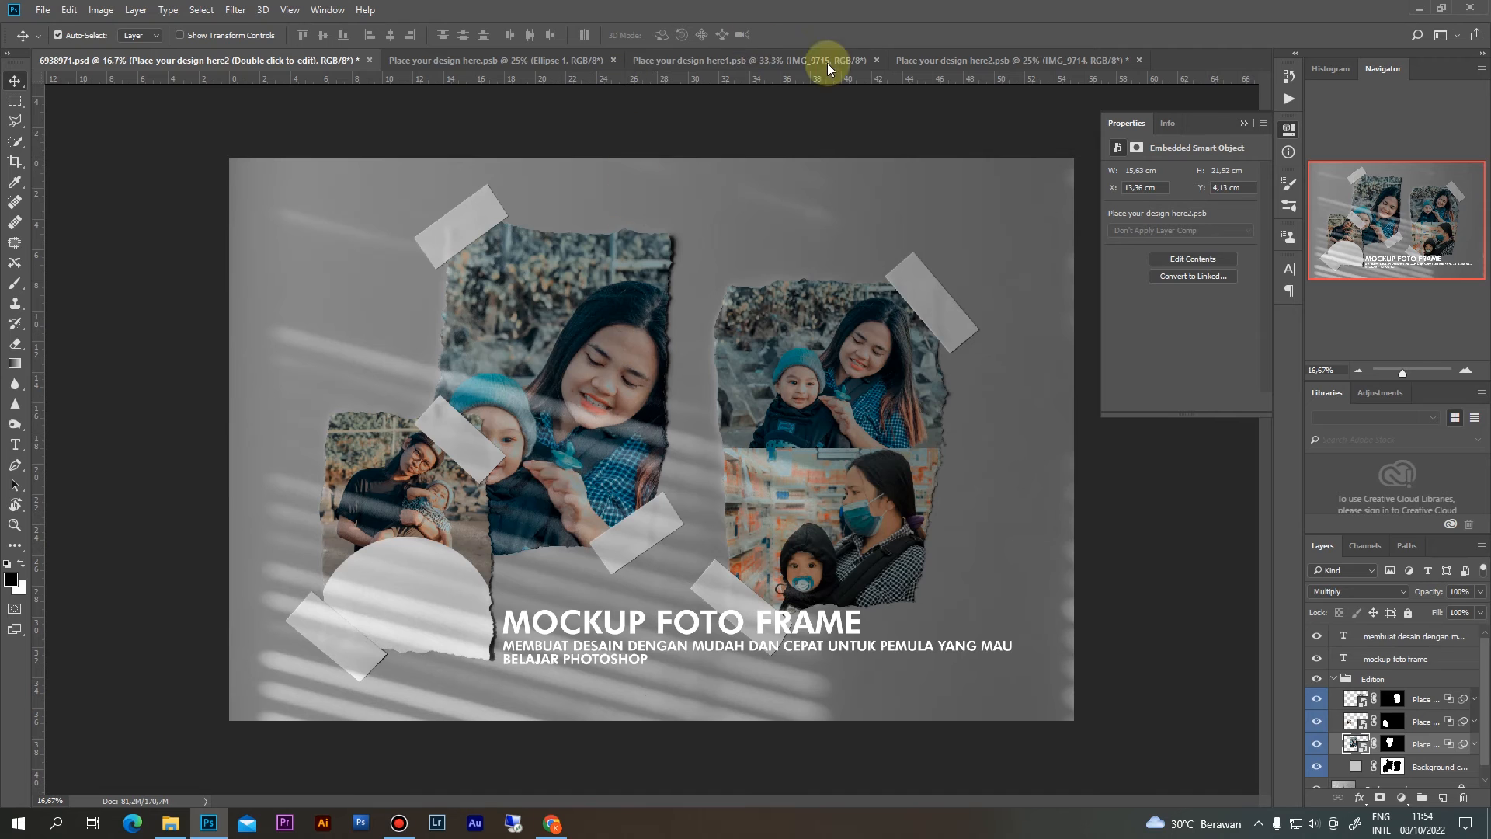
pyautogui.click(936, 64)
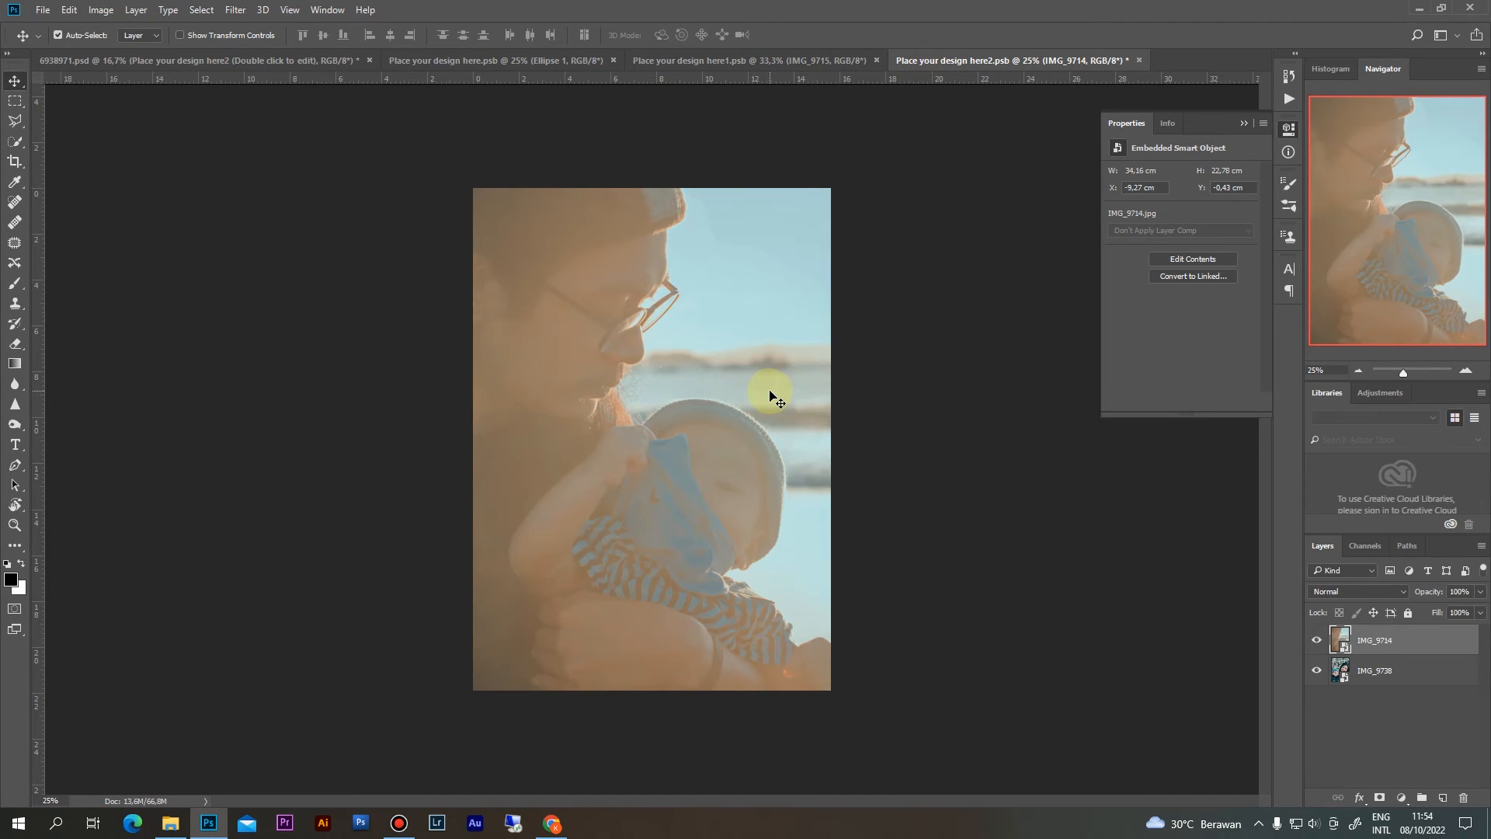
pyautogui.hotkey('ctrl', 's')
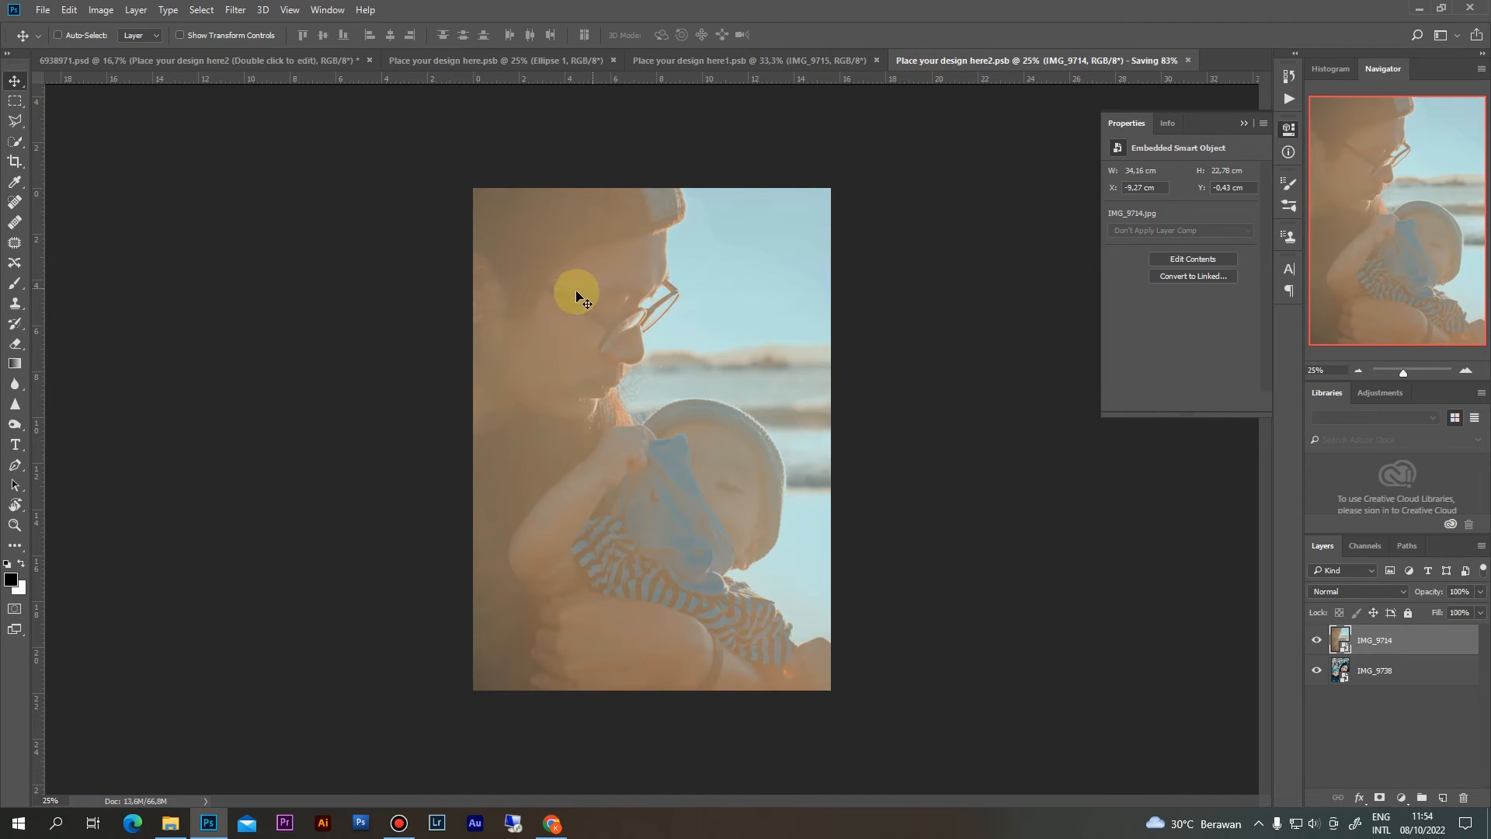
pyautogui.click(183, 60)
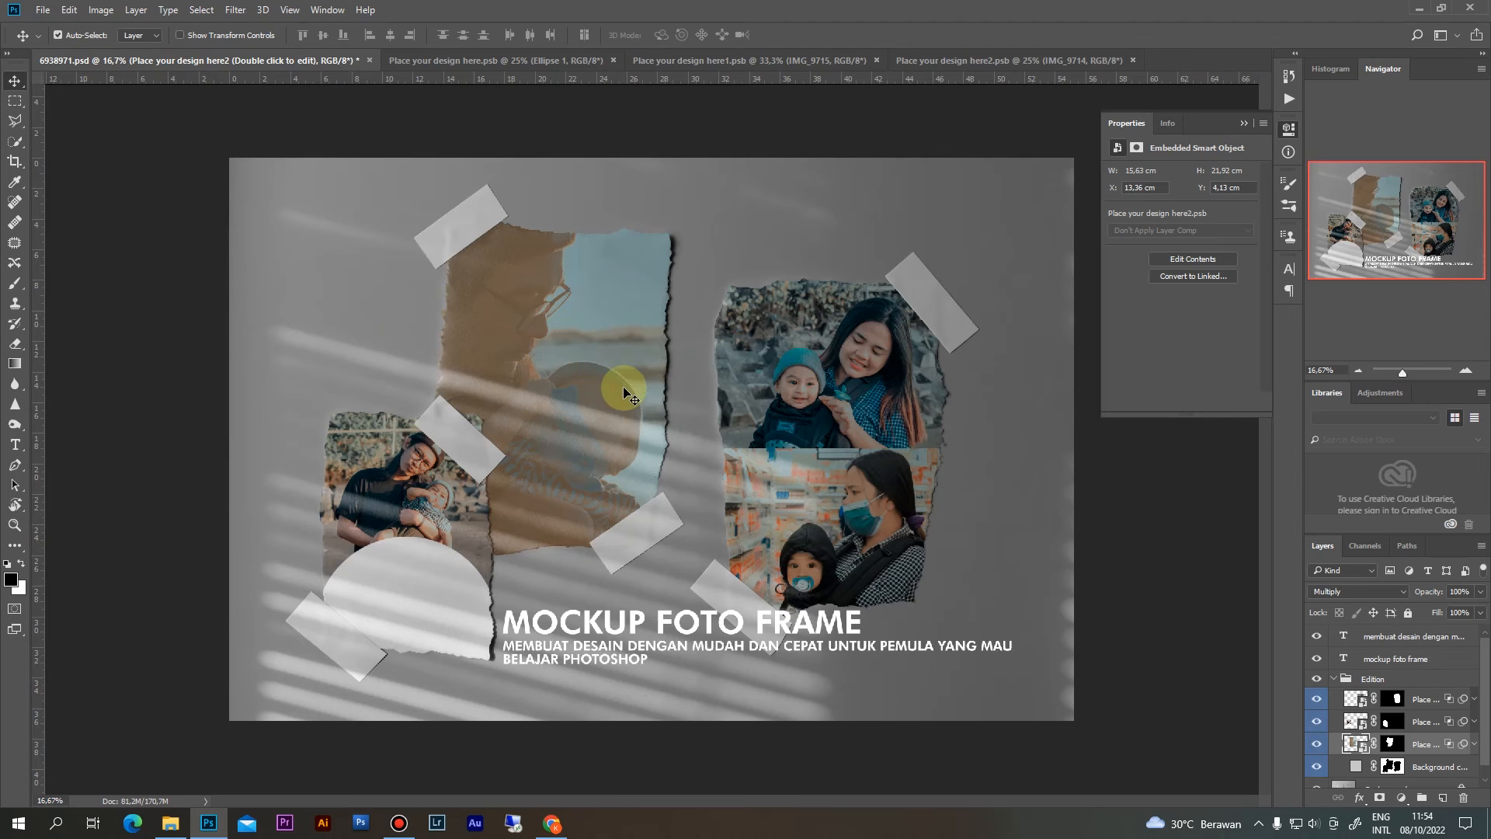
# Hide the "mockup foto frame" title and its subtitle text layer to preview the mockup without text, and show both again.
pyautogui.click(623, 627)
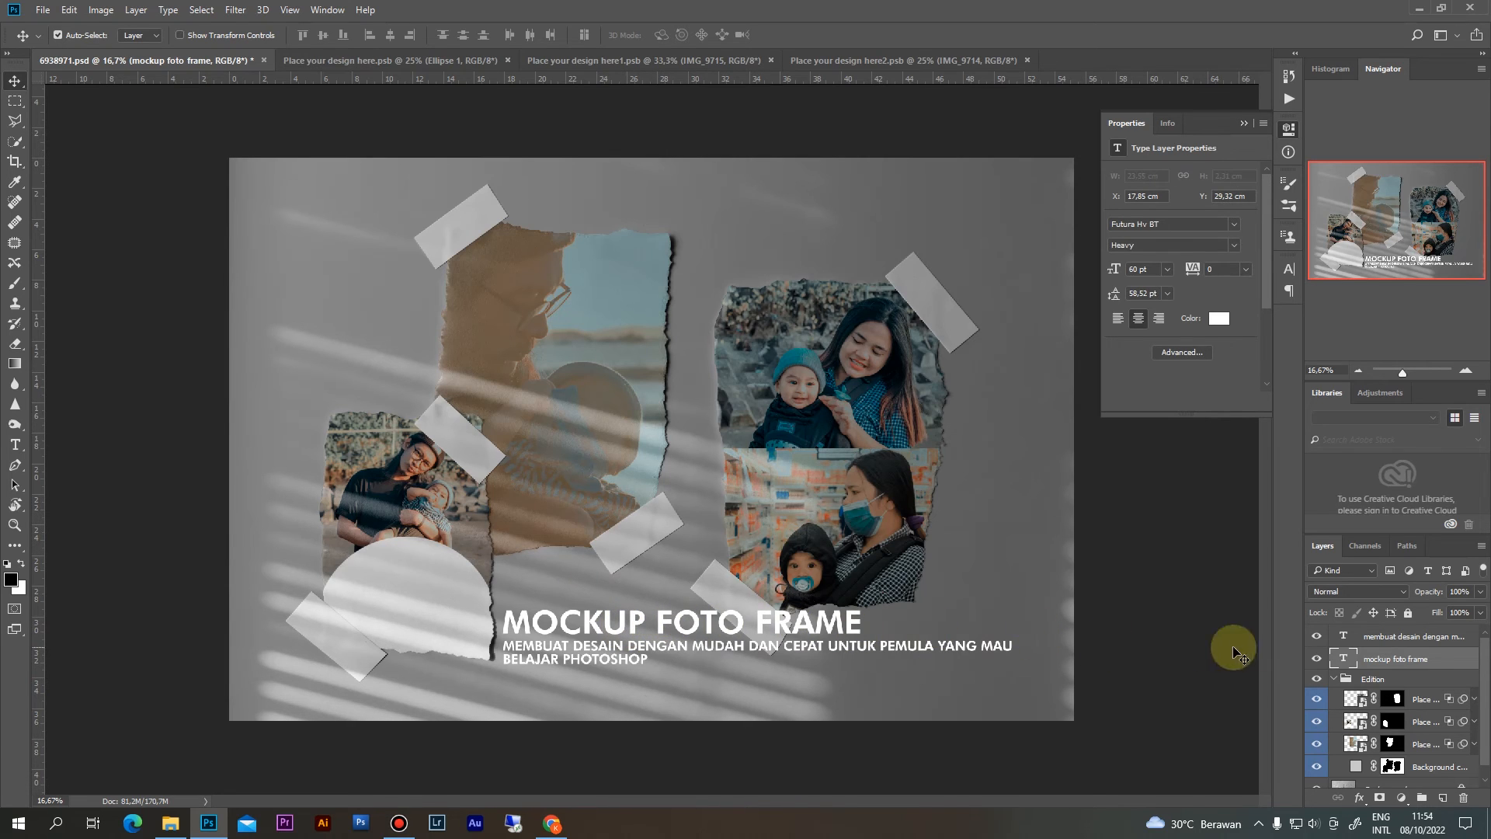
pyautogui.click(1315, 663)
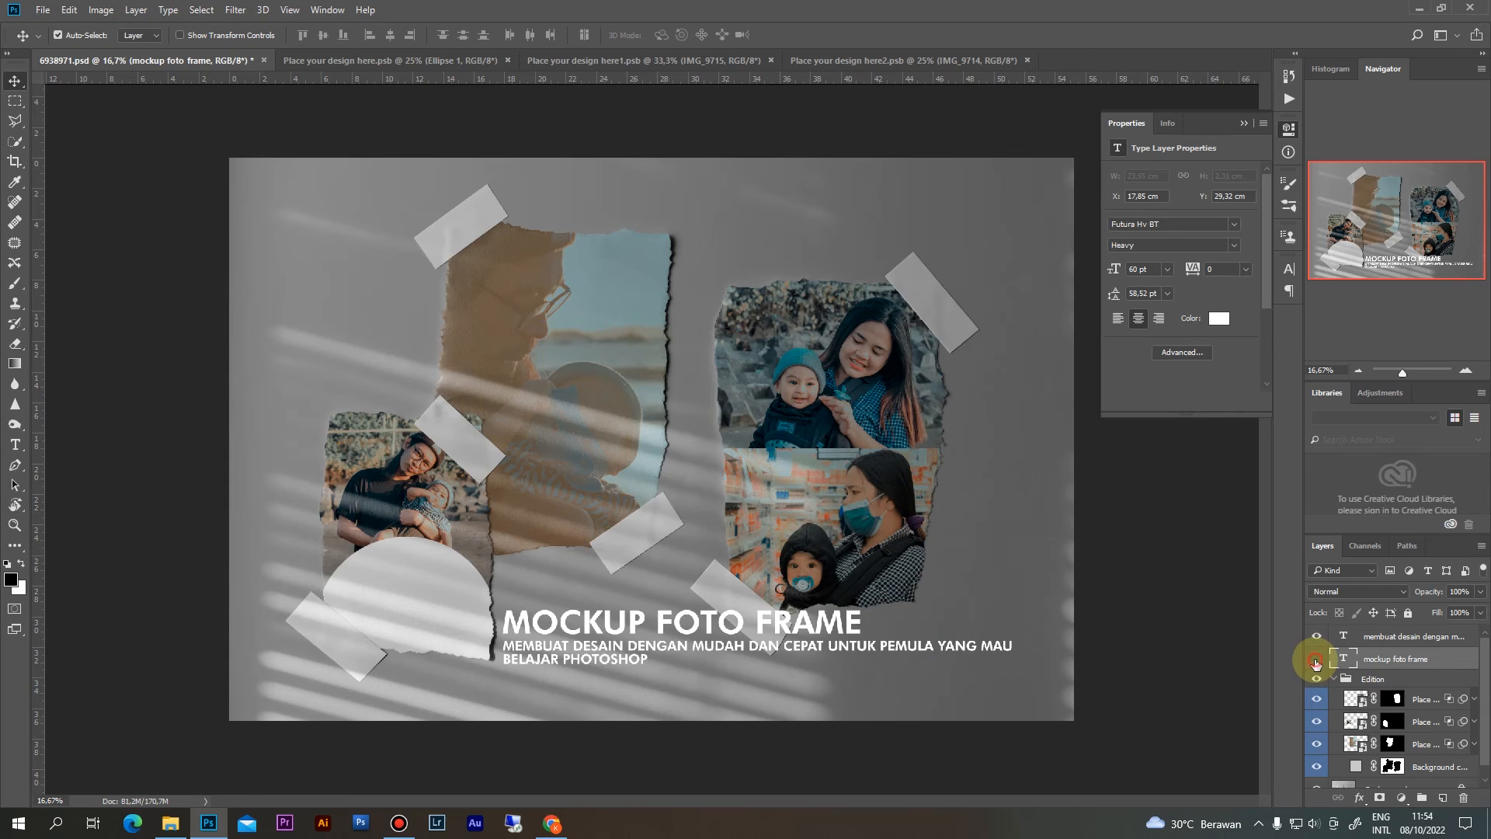
pyautogui.click(1316, 637)
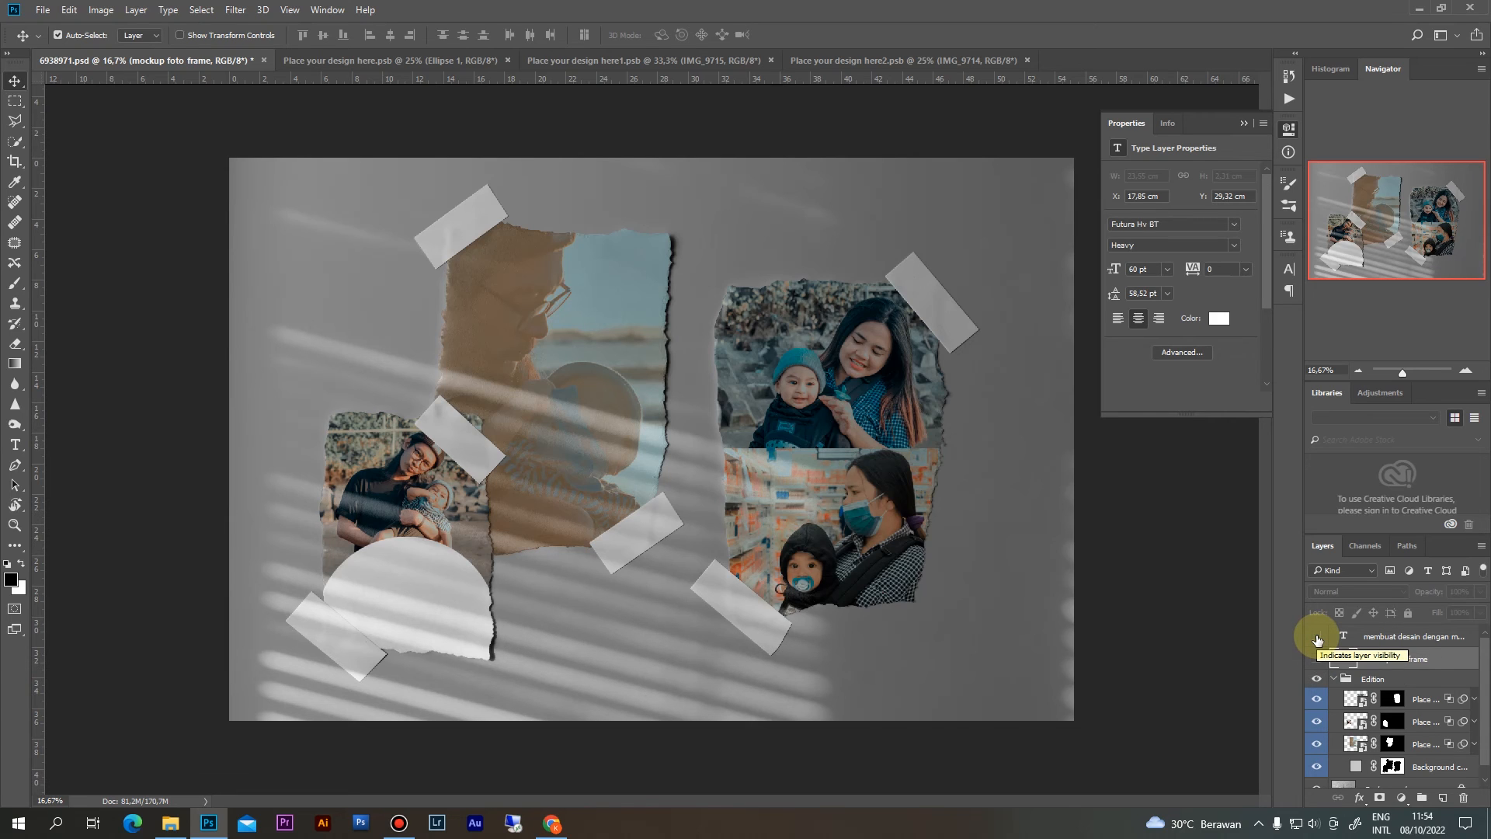
pyautogui.click(1316, 638)
pyautogui.click(1316, 658)
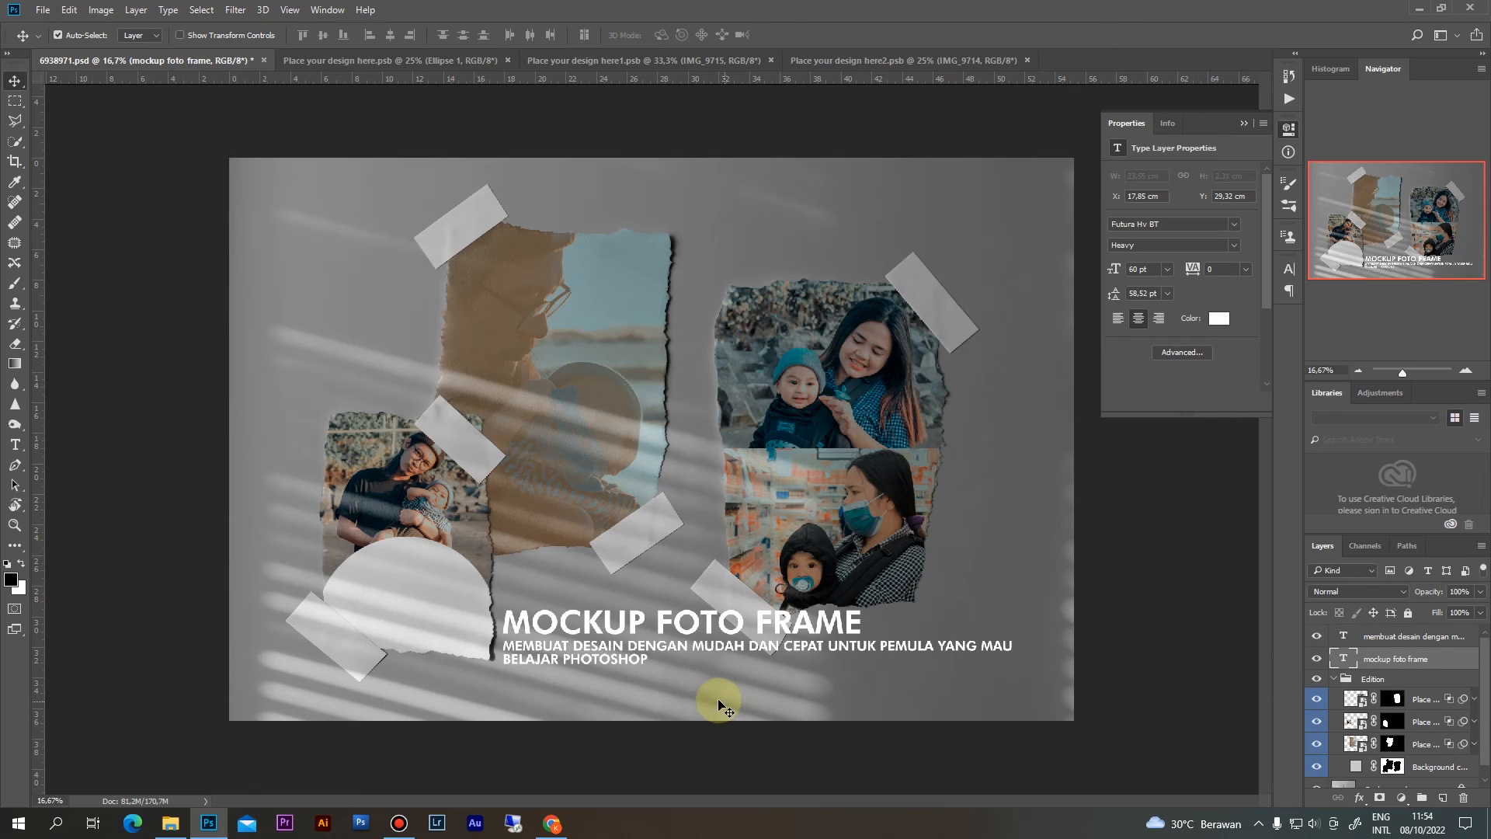
# Open the MOCKUP FOTO FRAME title for text editing, select all its text, and leave text editing for the Move tool.
pyautogui.press('t')
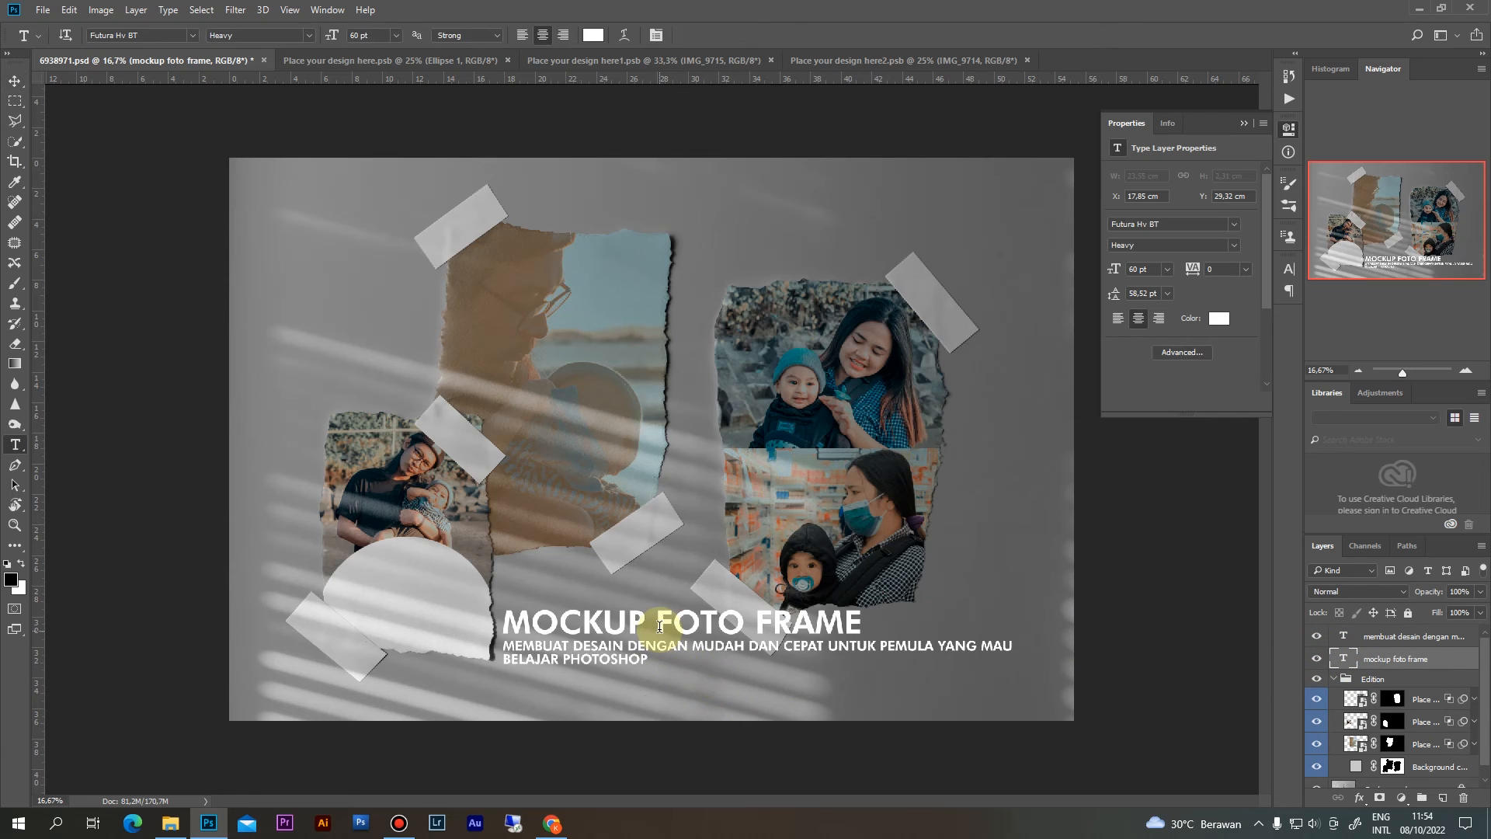
pyautogui.click(657, 621)
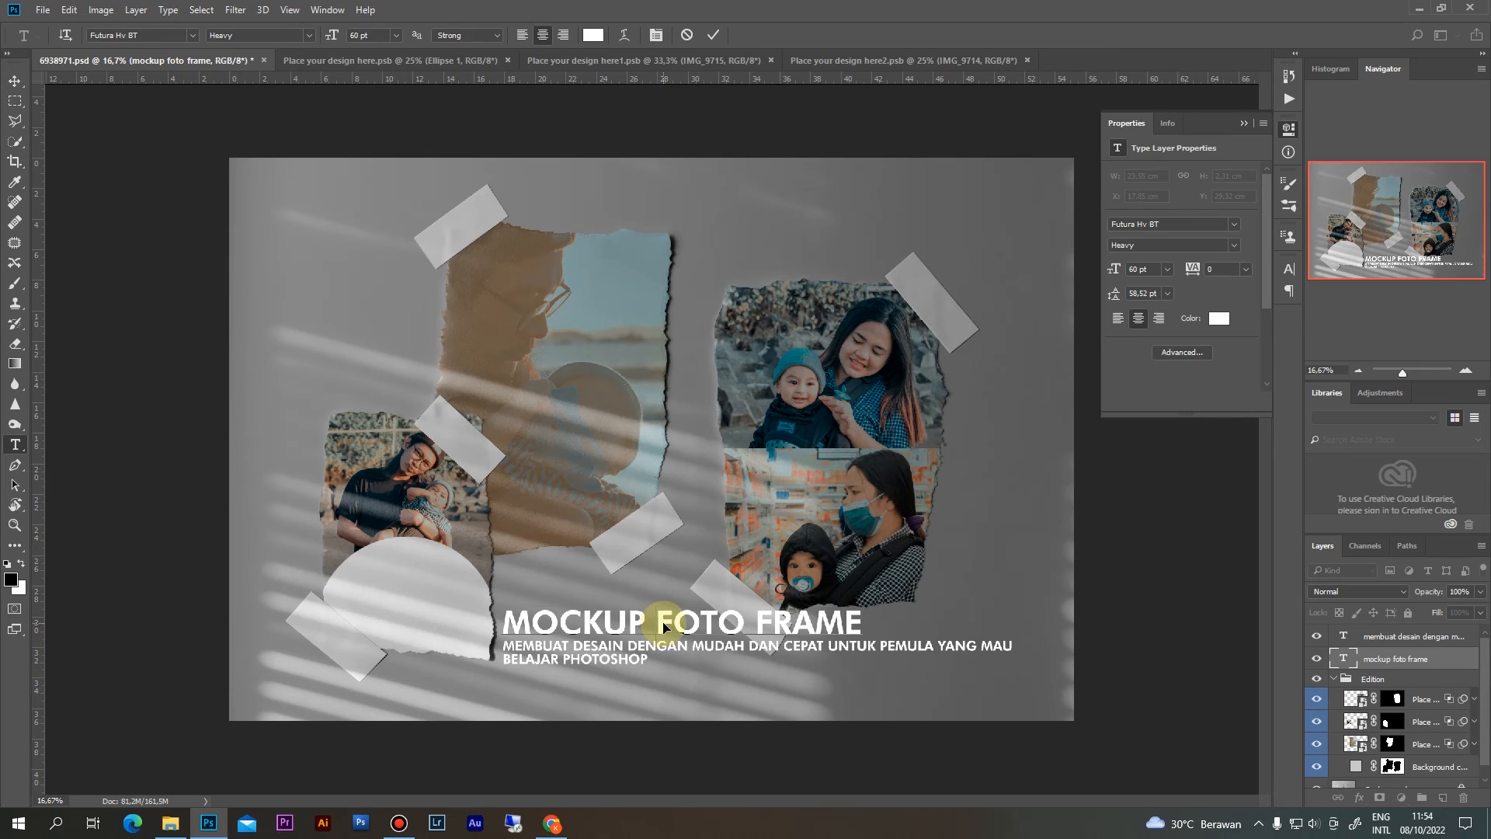
pyautogui.hotkey('ctrl', 'a')
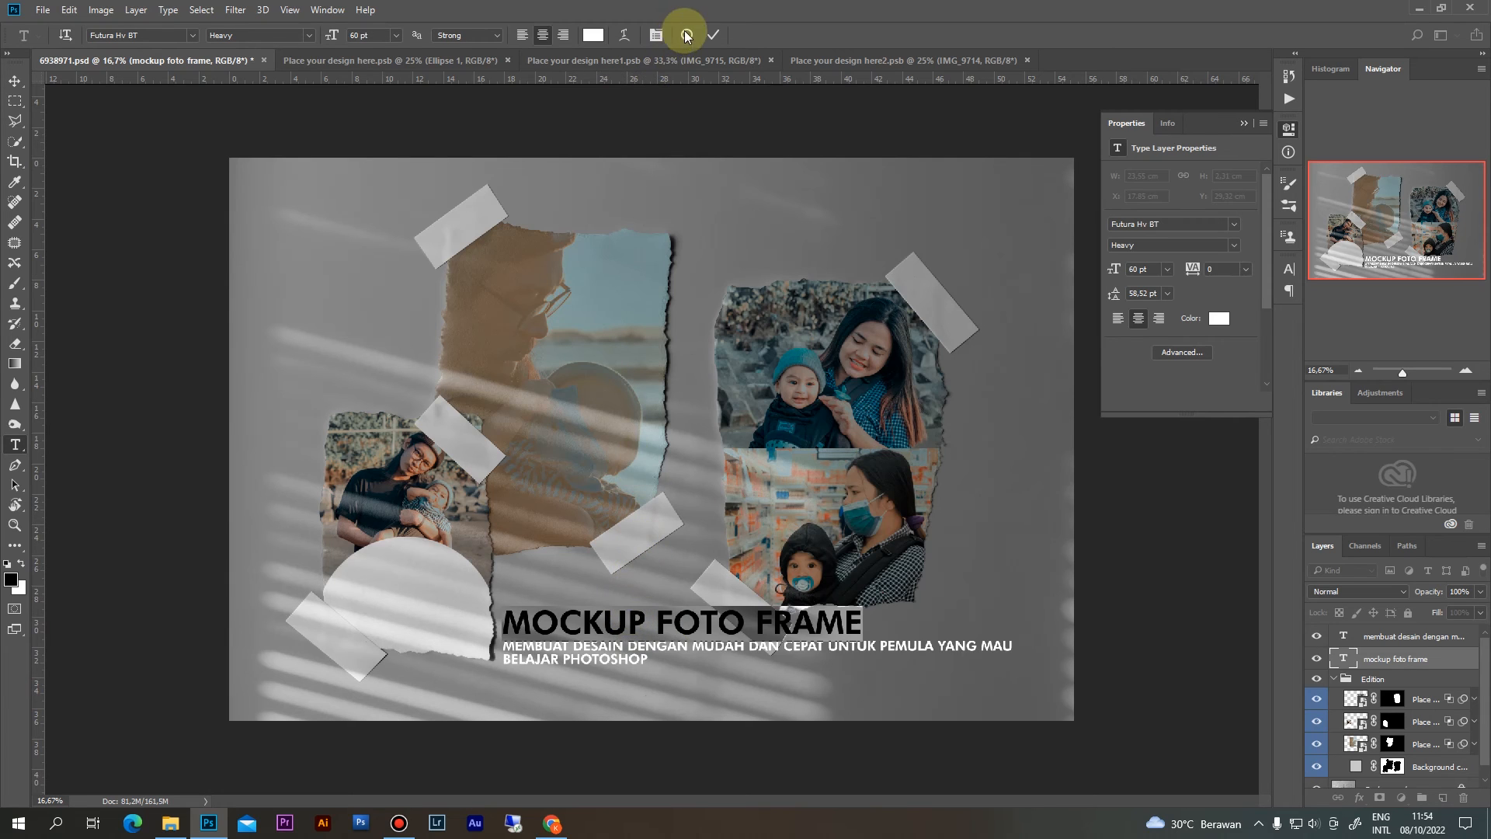
pyautogui.click(714, 35)
pyautogui.press('v')
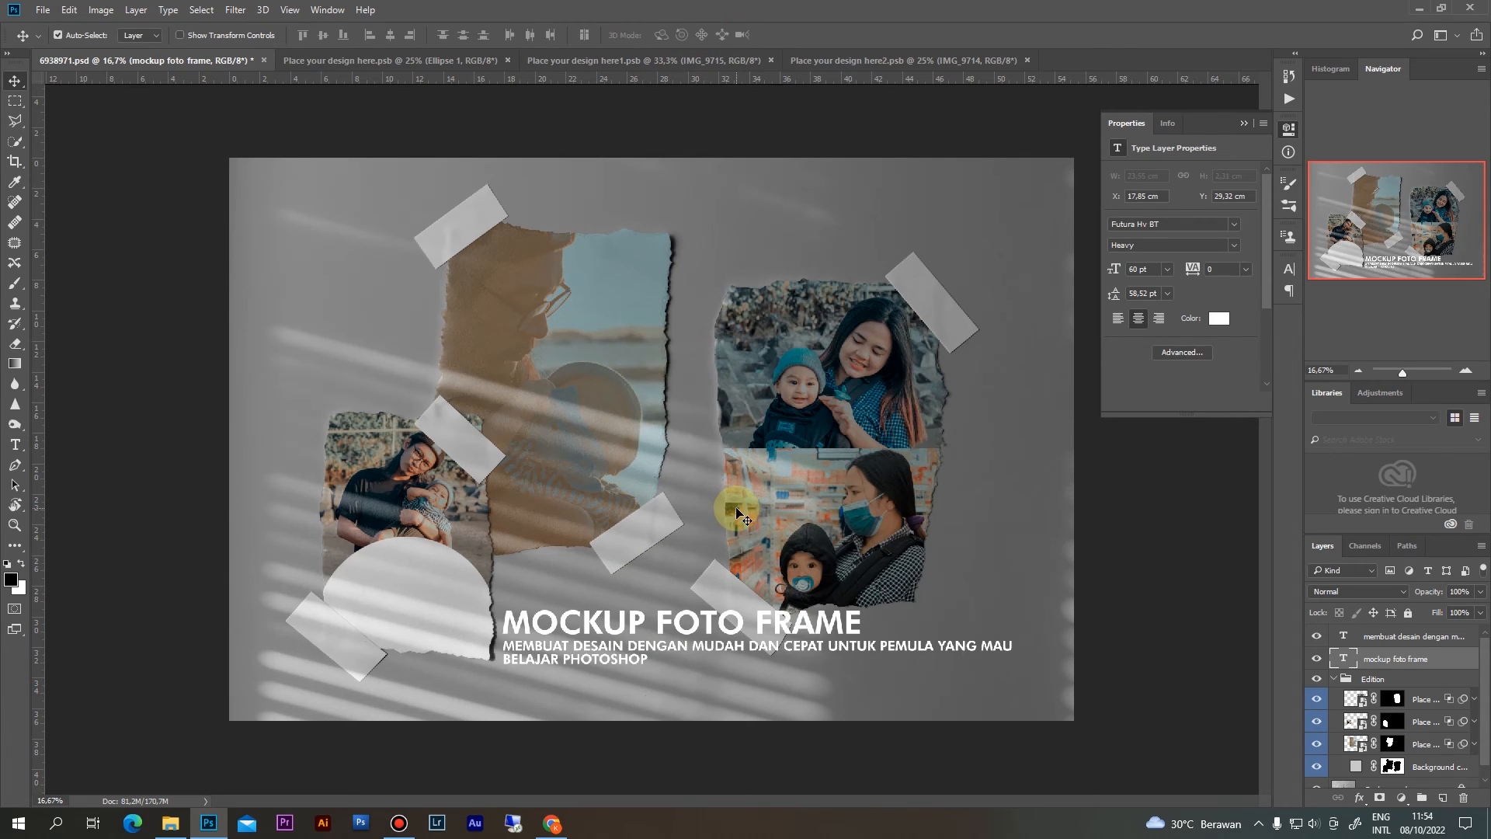